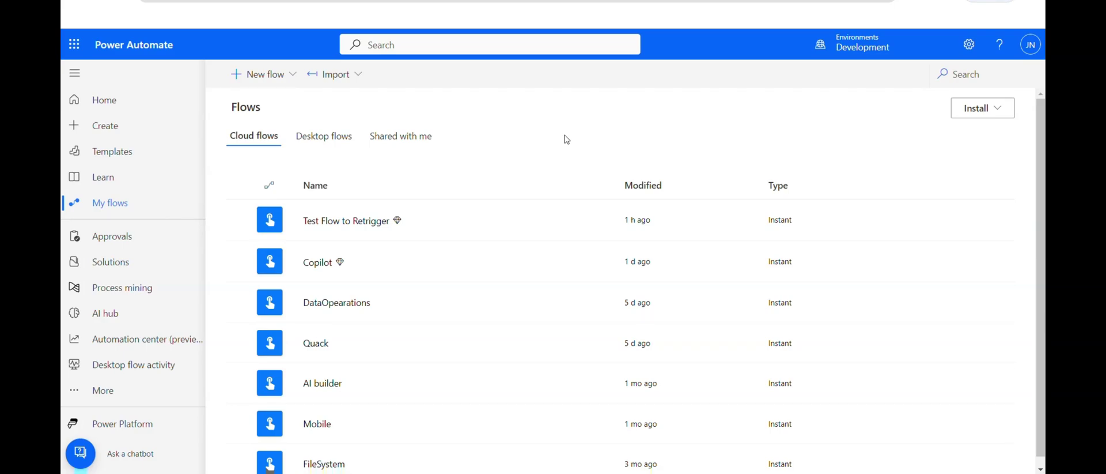
# - Create a blank instant cloud flow named MachineStTAUS that uses the Manually trigger a flow trigger
pyautogui.click(289, 80)
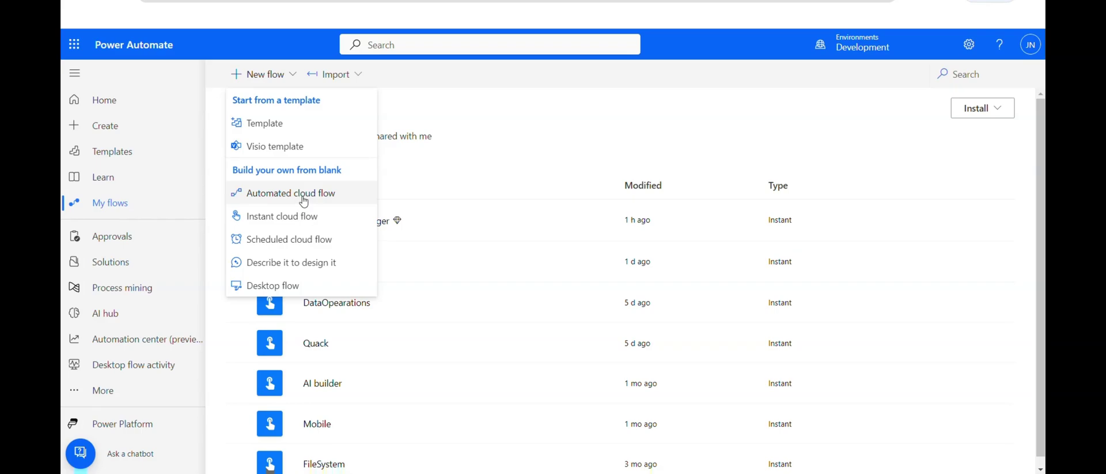
pyautogui.click(279, 215)
pyautogui.click(664, 142)
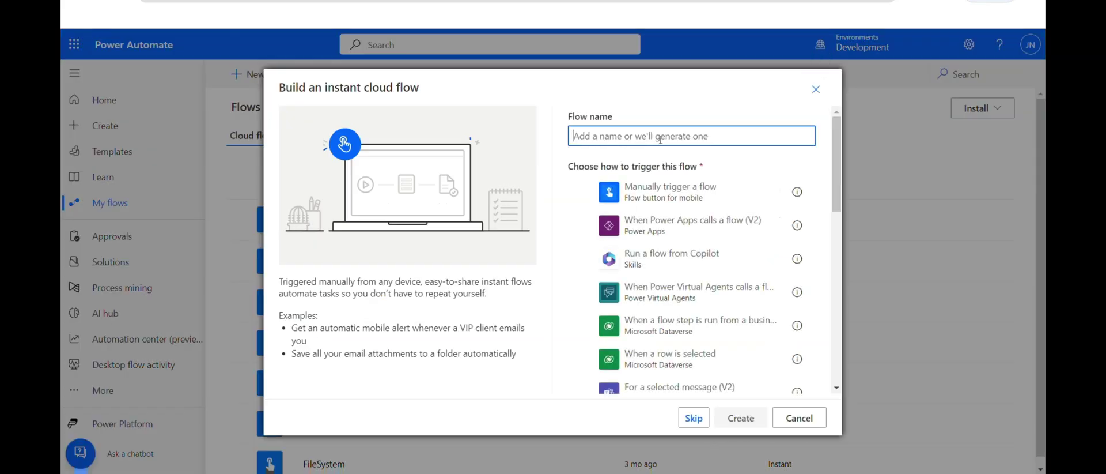
pyautogui.write('MachineStTAUS')
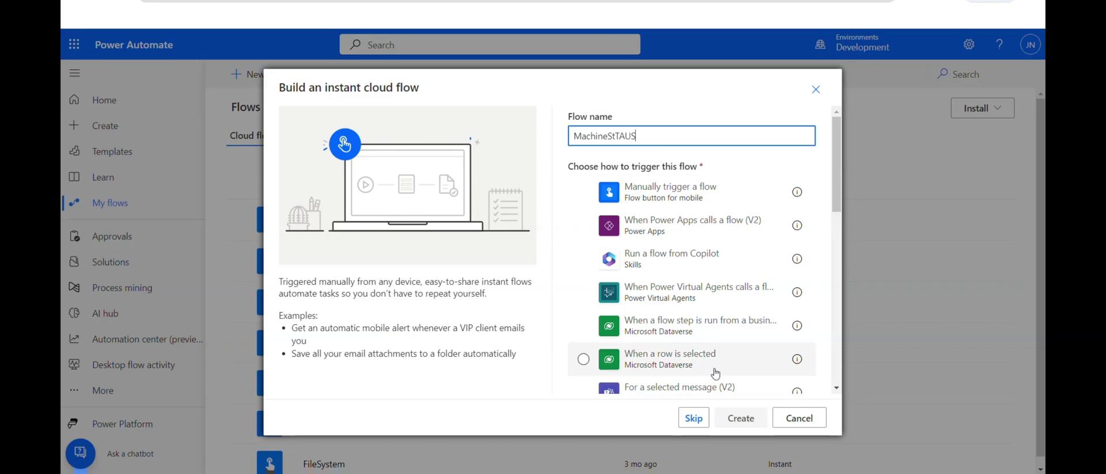
pyautogui.click(674, 192)
pyautogui.click(736, 415)
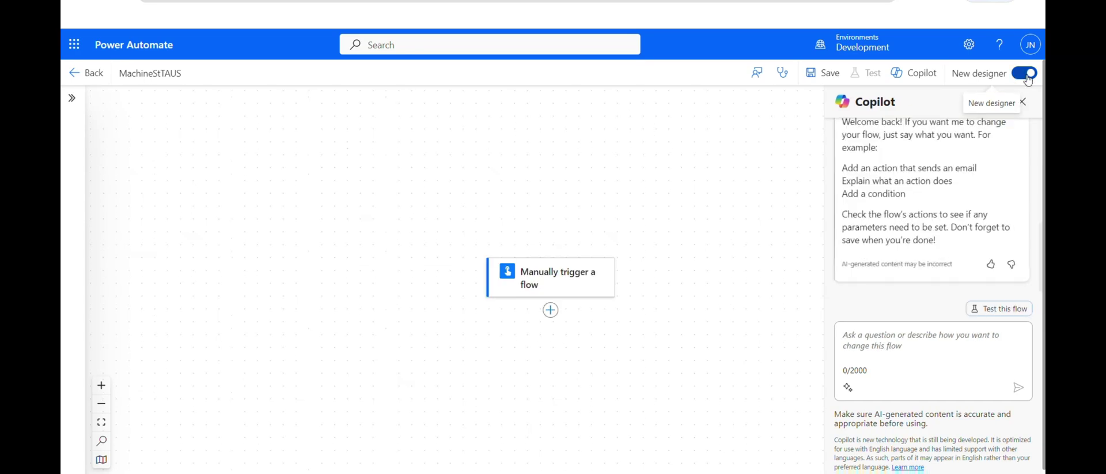
# - Turn off the new designer and add an Initialize variable action below the manual trigger
pyautogui.click(1028, 77)
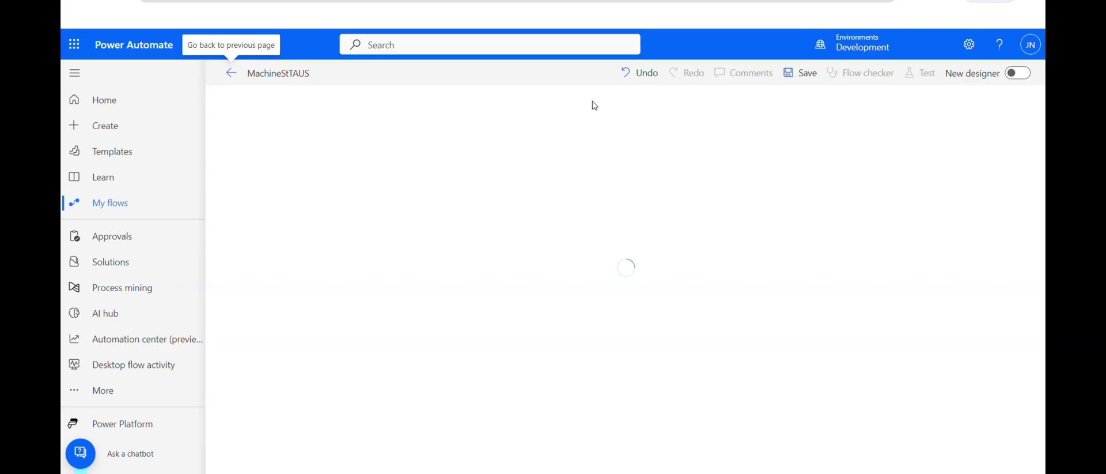
pyautogui.click(580, 163)
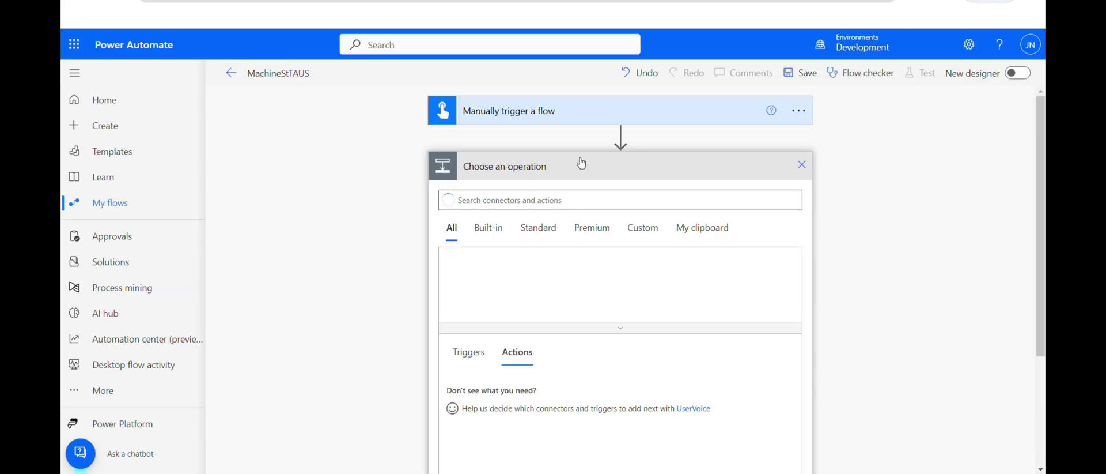
pyautogui.click(571, 199)
pyautogui.write('VAR')
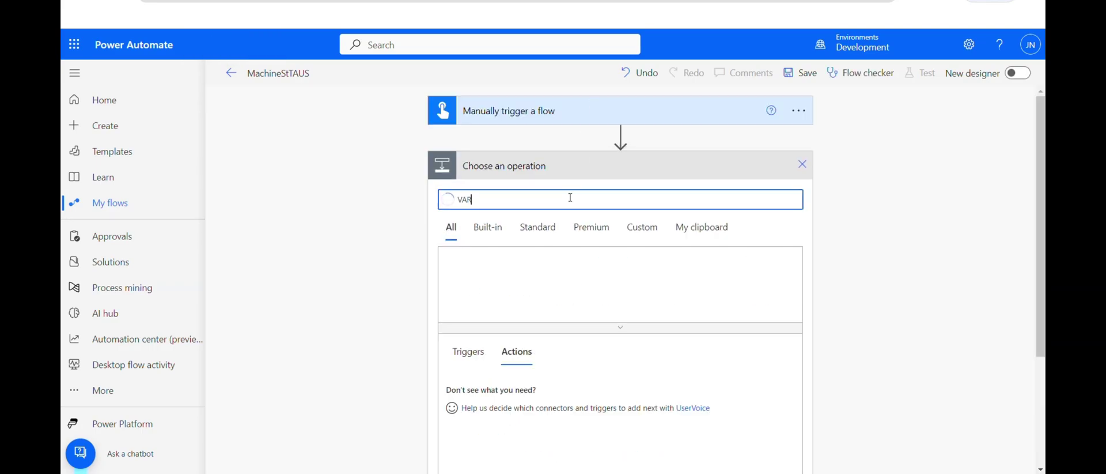
pyautogui.write('IABLE')
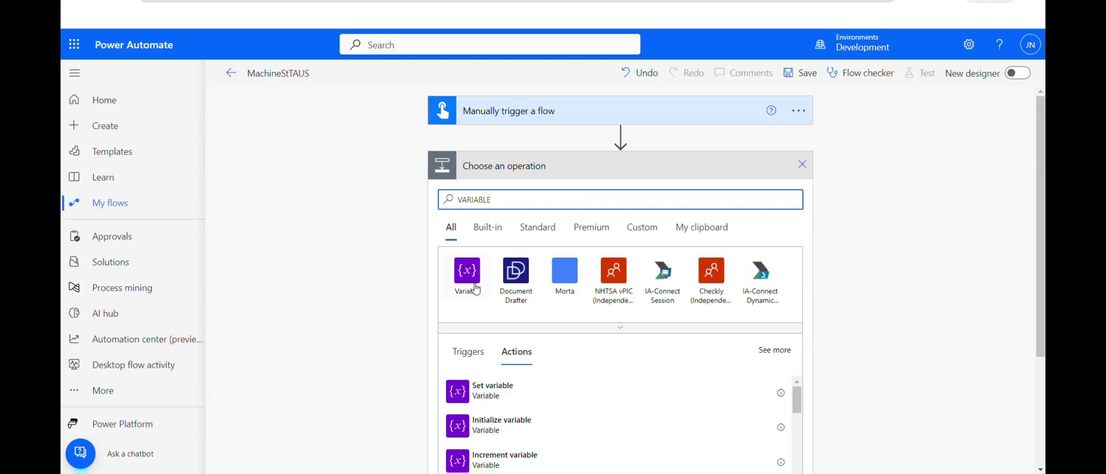
pyautogui.click(495, 436)
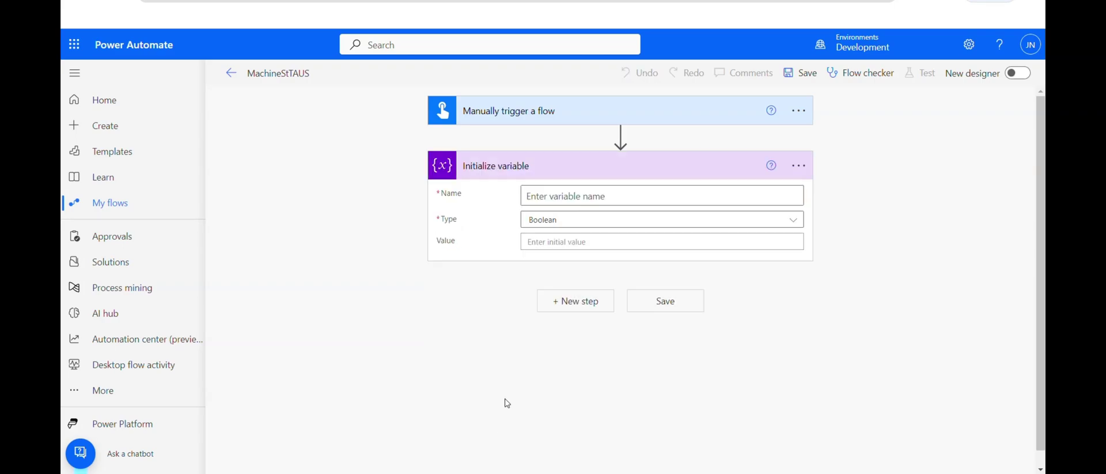
# - Name the variable Machine Status in the Initialize variable action and set its type to String
pyautogui.click(594, 197)
pyautogui.write('Mach')
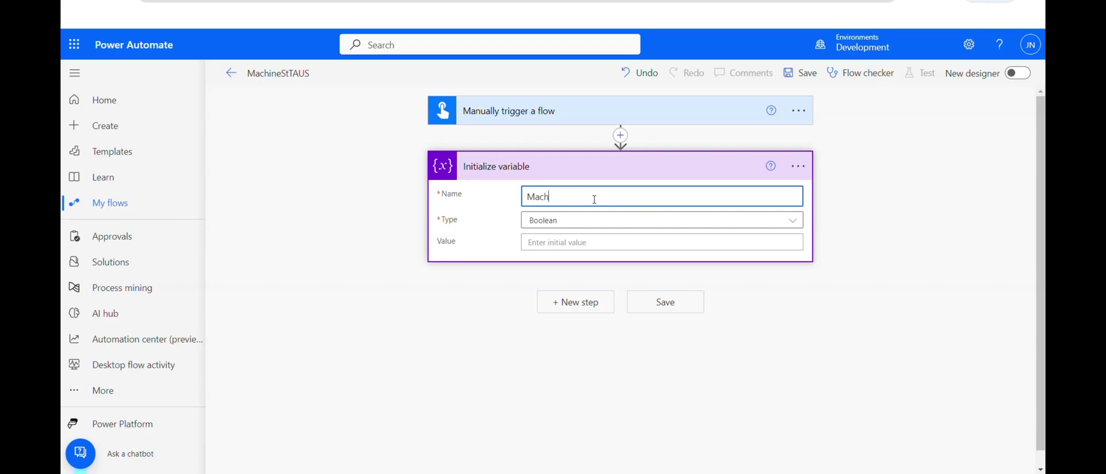
pyautogui.write('iene Status')
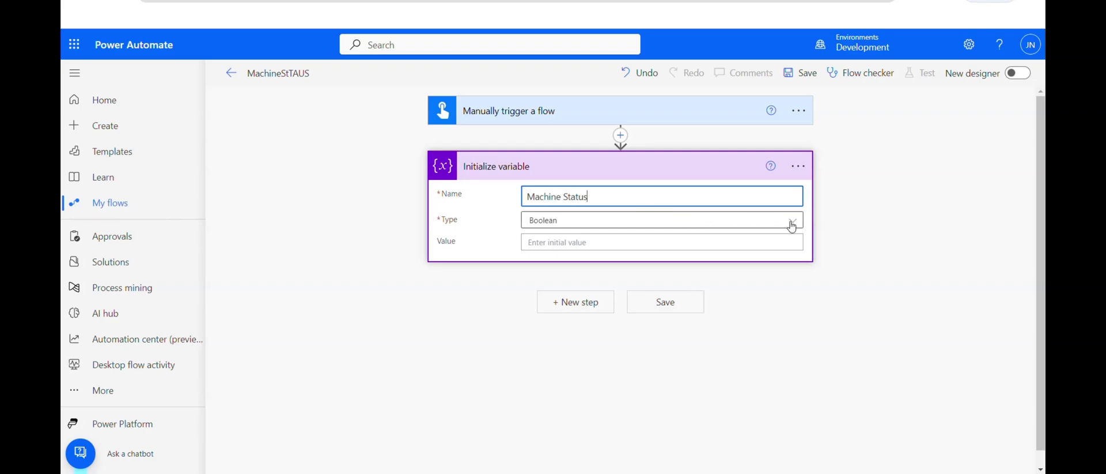
pyautogui.click(792, 227)
pyautogui.click(544, 312)
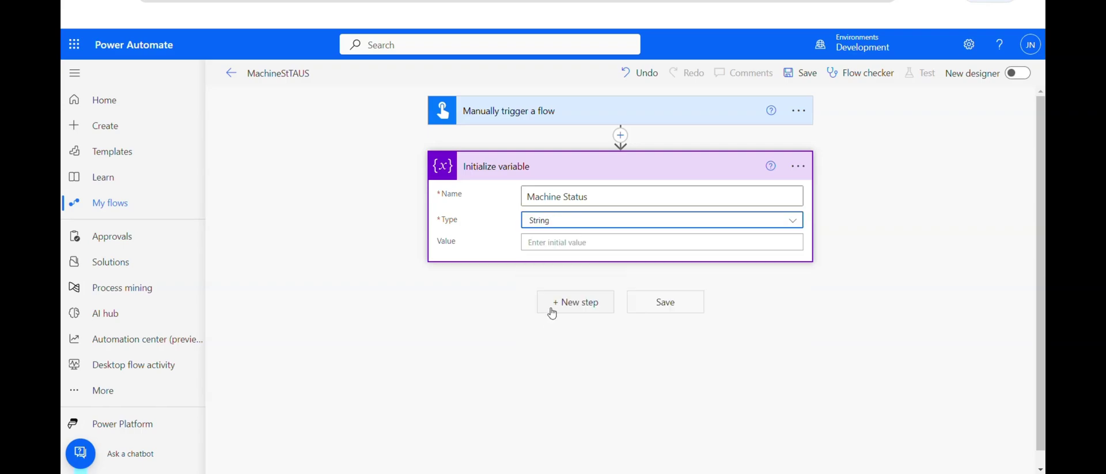
# - Add a second Initialize variable action below the first one
pyautogui.click(552, 312)
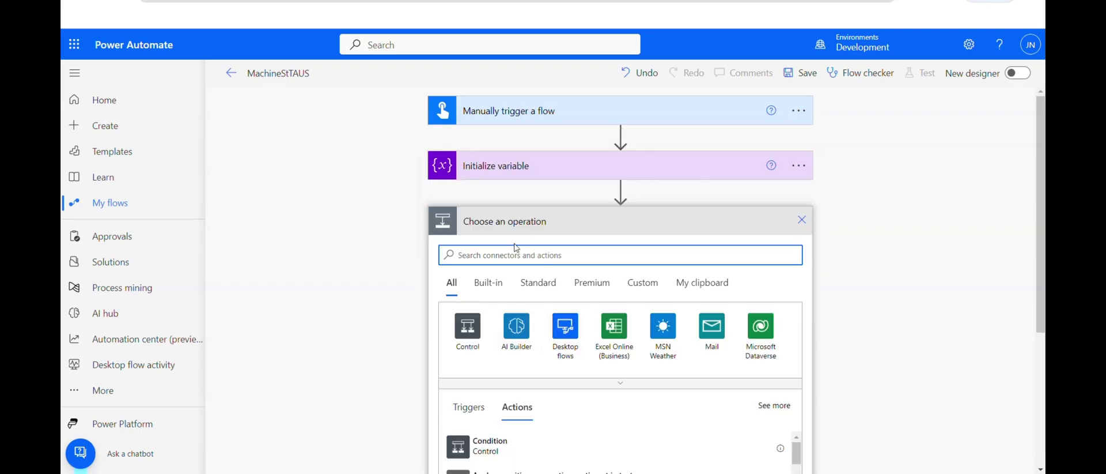
pyautogui.click(516, 255)
pyautogui.write('Machine')
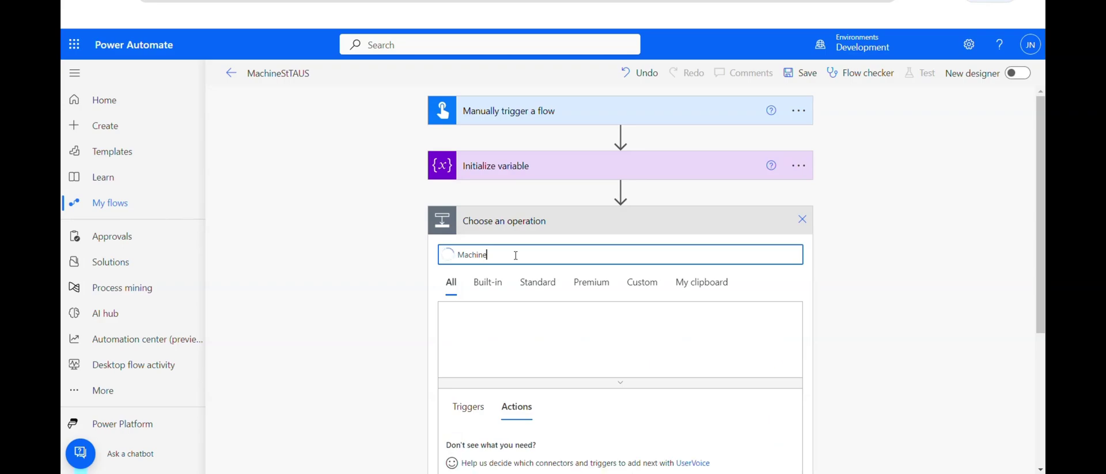
pyautogui.press('BackSpace')
pyautogui.press('BackSpace')
pyautogui.press('BackSpace')
pyautogui.press('BackSpace')
pyautogui.press('BackSpace')
pyautogui.press('BackSpace')
pyautogui.press('BackSpace')
pyautogui.write('variable')
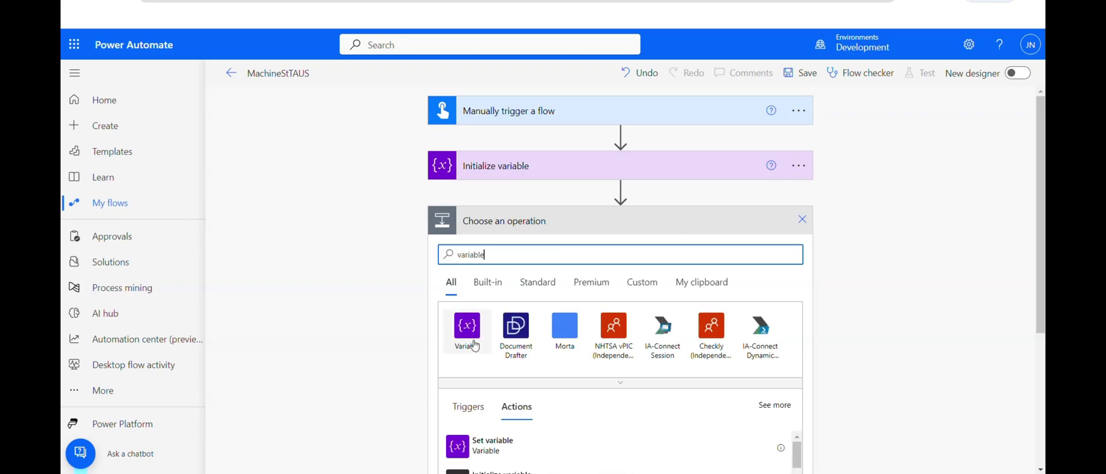
pyautogui.scroll(-1, 793, 347)
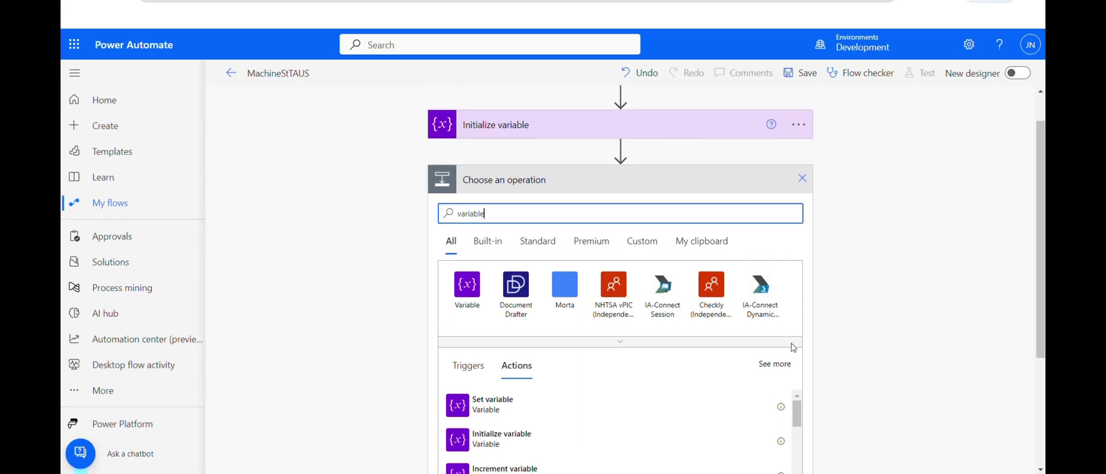
pyautogui.click(519, 429)
# - Name the variable Machine ID in the second Initialize variable action and set its type to String
pyautogui.write('Machi')
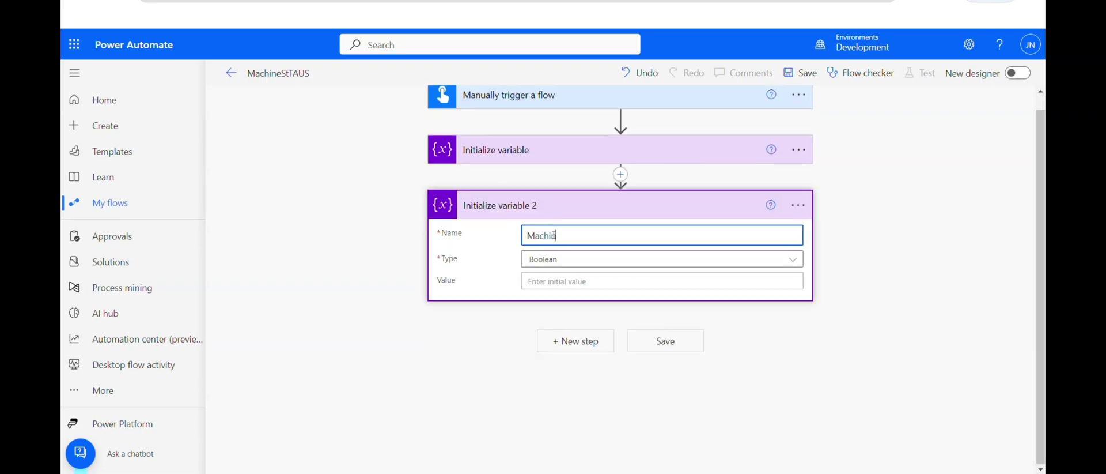
pyautogui.write('ne ID')
pyautogui.click(624, 258)
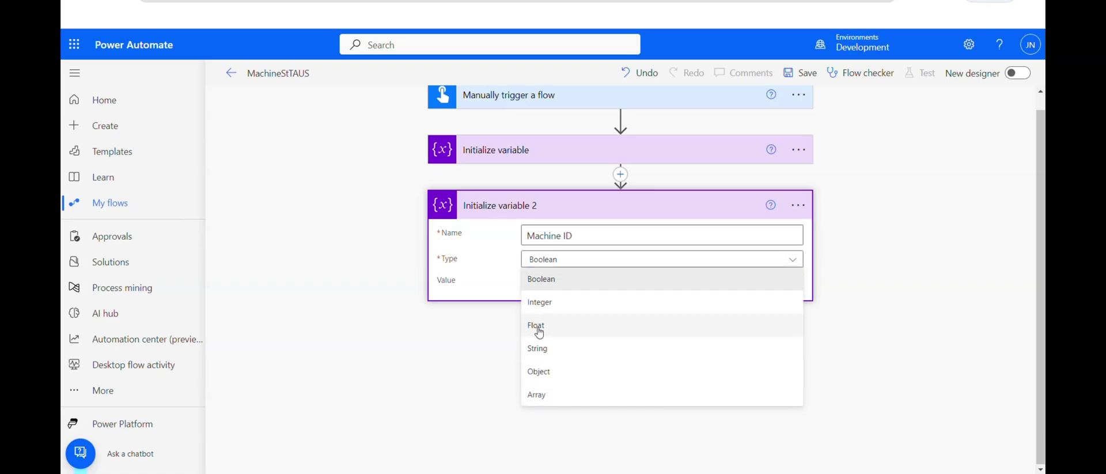
pyautogui.click(538, 350)
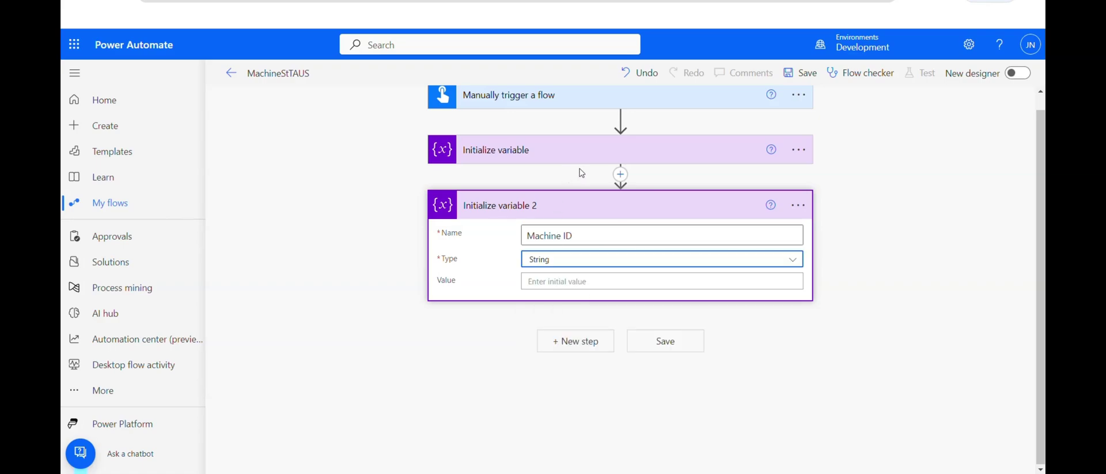
pyautogui.click(476, 155)
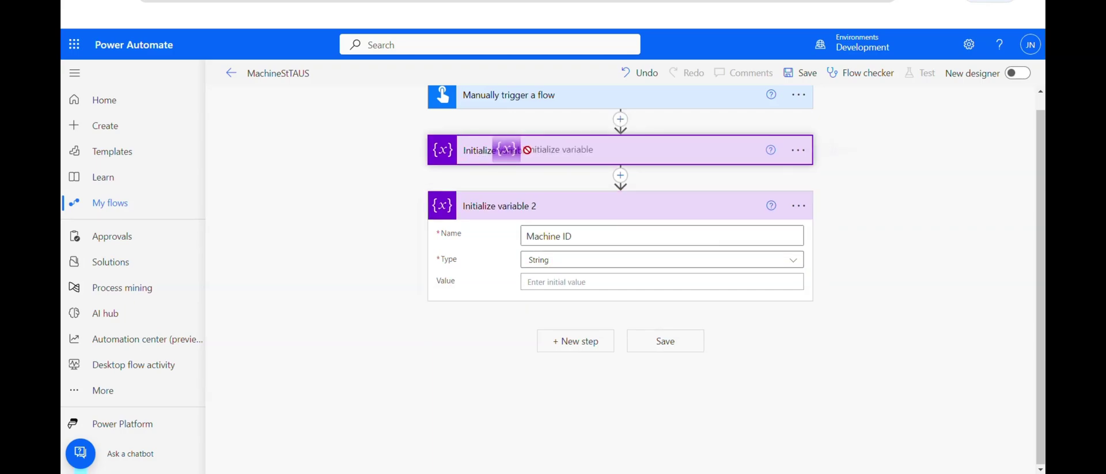
pyautogui.moveTo(540, 211); pyautogui.dragTo(482, 213)
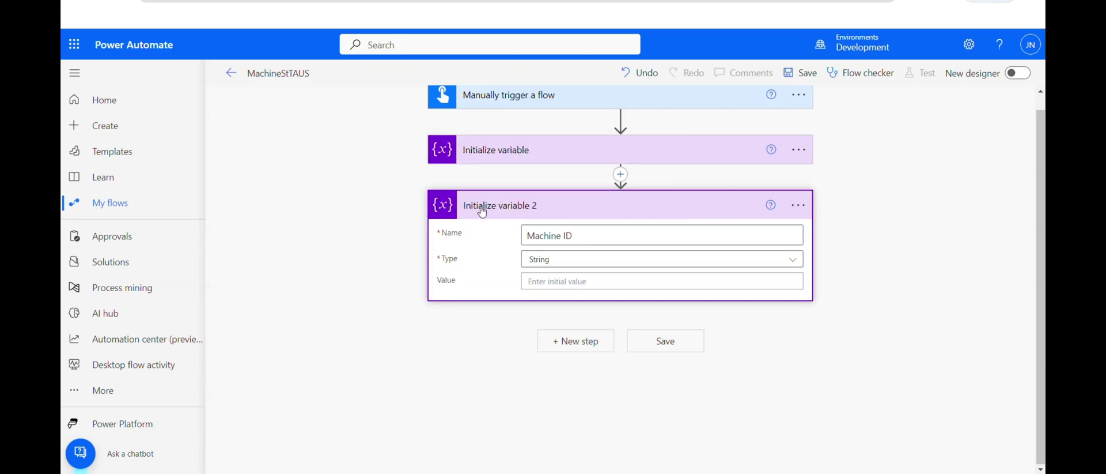
pyautogui.click(597, 209)
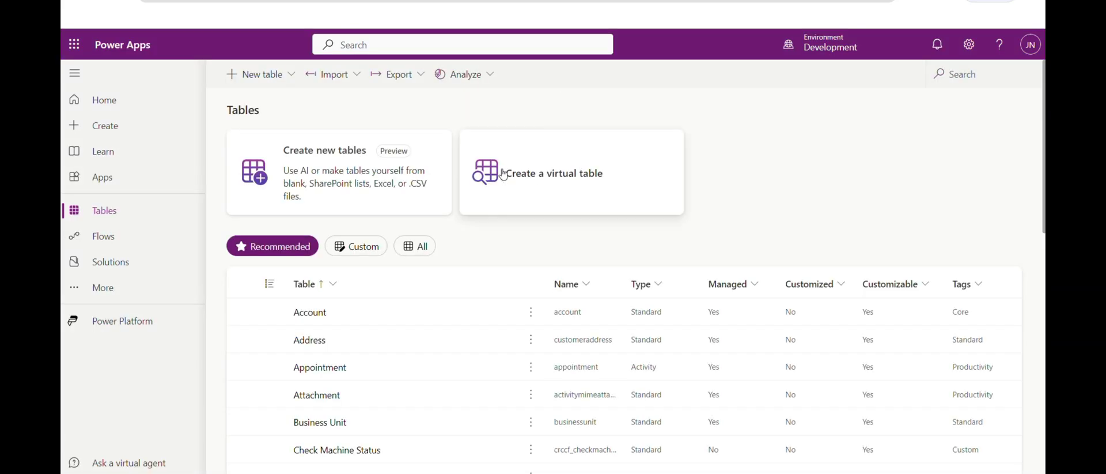
# - Search all tables in Power Apps for "flow mac" and open the Flow Machine table
pyautogui.click(429, 248)
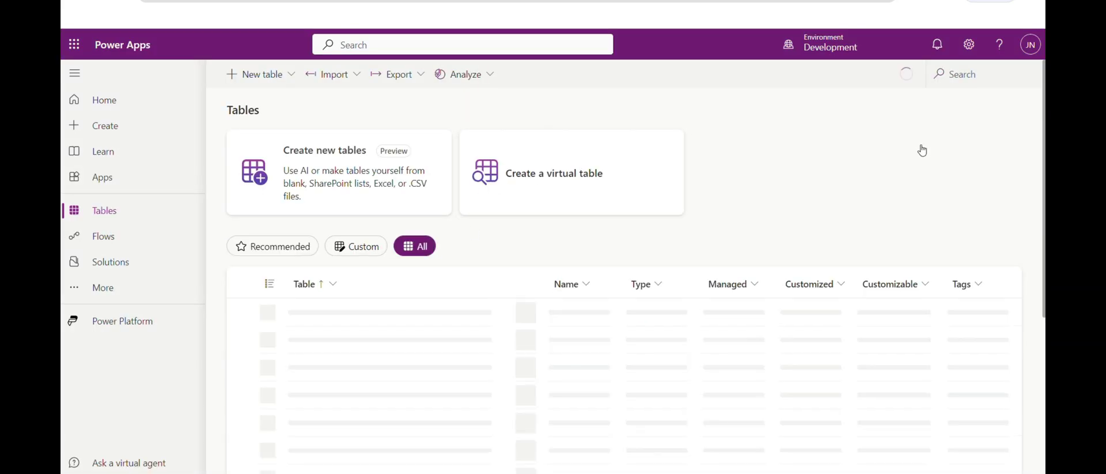
pyautogui.click(987, 74)
pyautogui.write('floe')
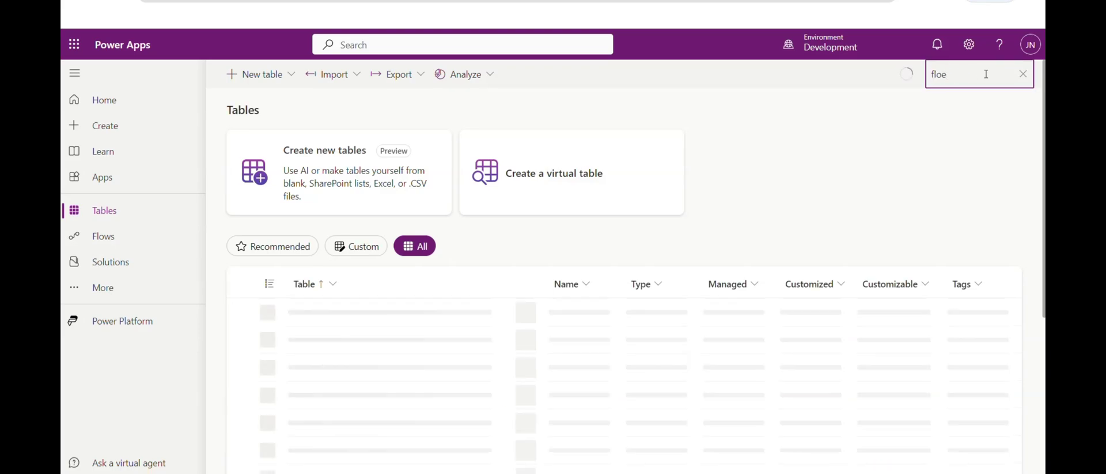
pyautogui.press('BackSpace')
pyautogui.write('w')
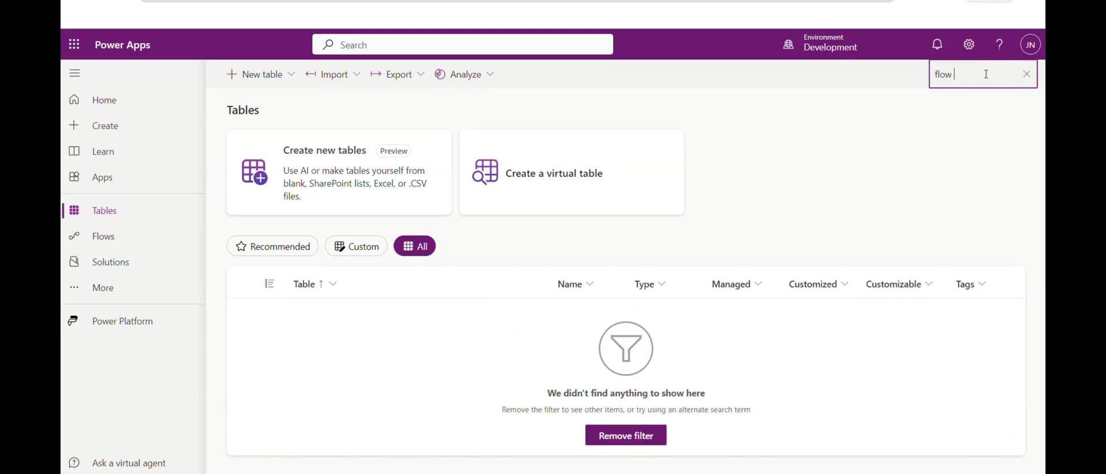
pyautogui.write(' mac')
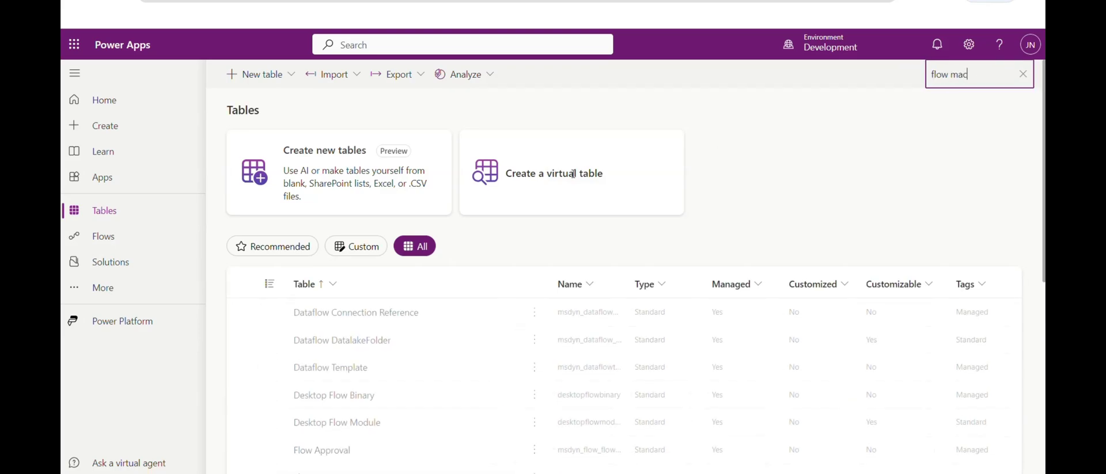
pyautogui.click(329, 314)
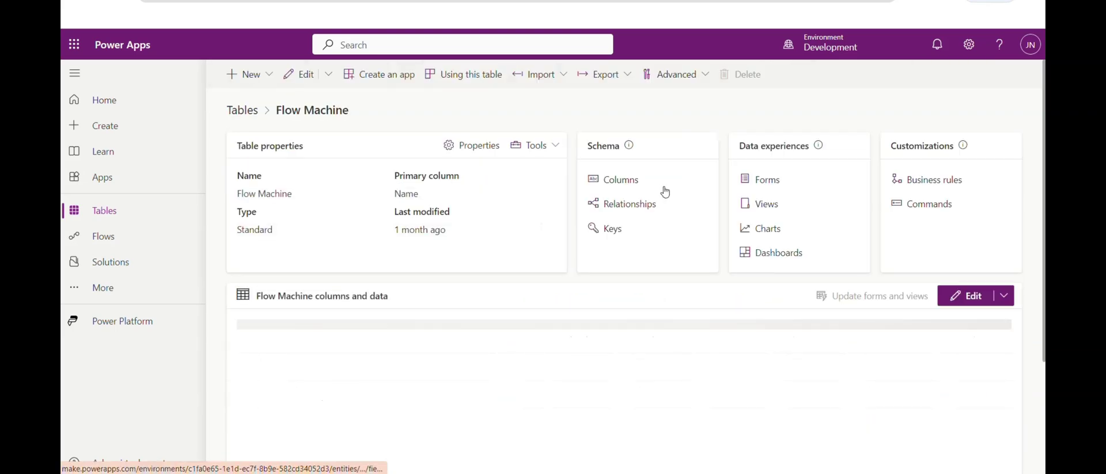
# - Examine the columns and data of the Flow Machine table, moving through the fields from Name to Flow Machine Network and back
pyautogui.scroll(-2, 450, 187)
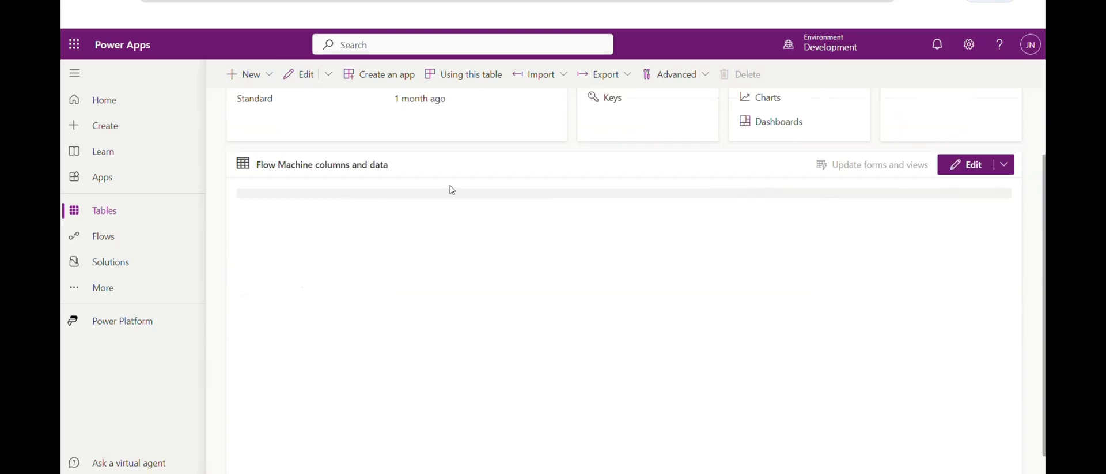
pyautogui.scroll(1, 642, 114)
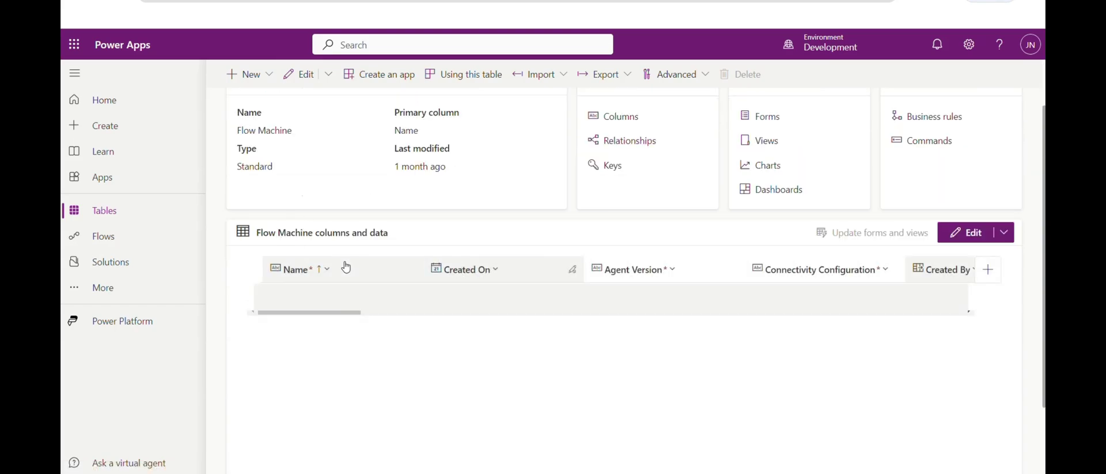
pyautogui.click(293, 298)
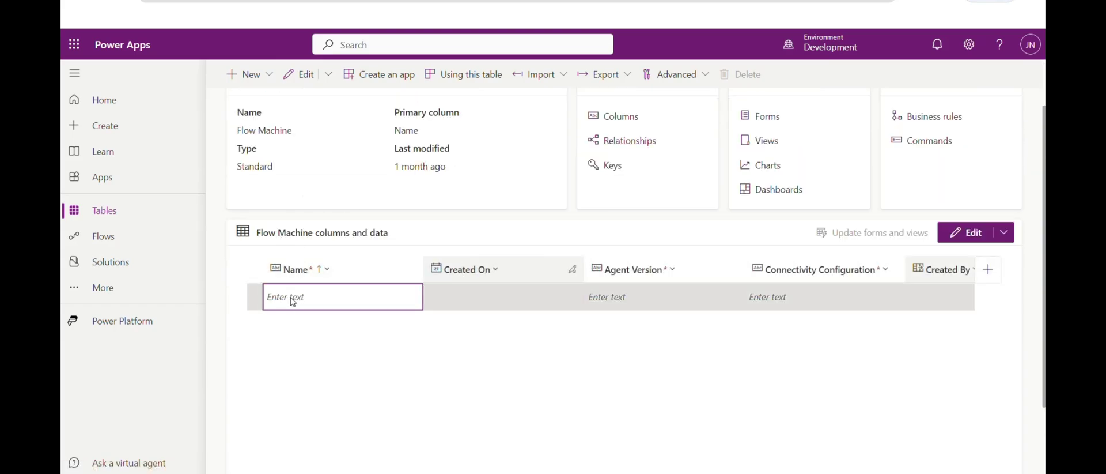
pyautogui.press('Tab')
pyautogui.press('Tab')
pyautogui.press('Tab')
pyautogui.press('Tab')
pyautogui.press('Tab')
pyautogui.press('Tab')
pyautogui.press('Tab')
pyautogui.press('Tab')
pyautogui.press('Tab')
pyautogui.press('Tab')
pyautogui.press('Tab')
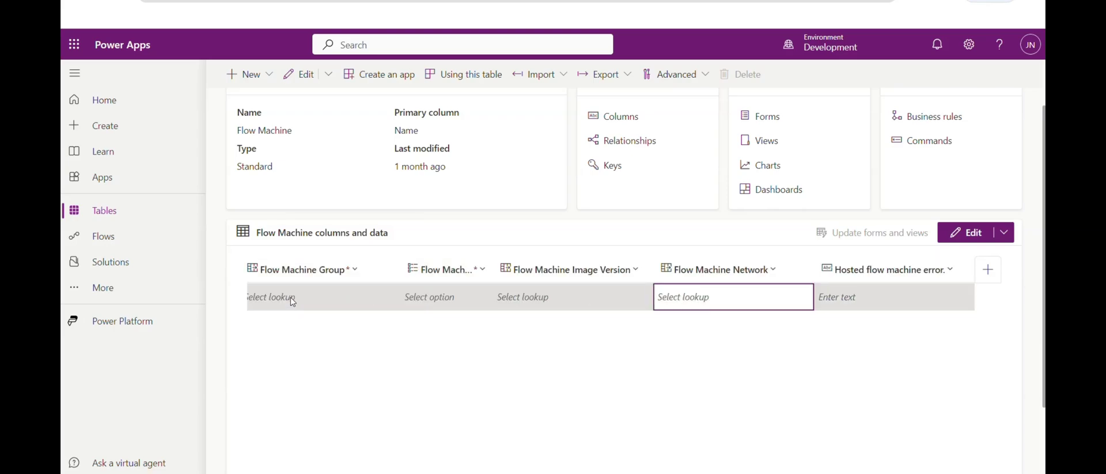
pyautogui.hotkey('shift', 'Tab')
pyautogui.hotkey('shift', 'Tab')
pyautogui.hotkey('shift', 'Tab')
pyautogui.hotkey('shift', 'Tab')
pyautogui.hotkey('shift', 'Tab')
pyautogui.hotkey('shift', 'Tab')
pyautogui.hotkey('shift', 'Tab')
pyautogui.hotkey('shift', 'Tab')
pyautogui.hotkey('shift', 'Tab')
pyautogui.hotkey('shift', 'Tab')
pyautogui.click(292, 299)
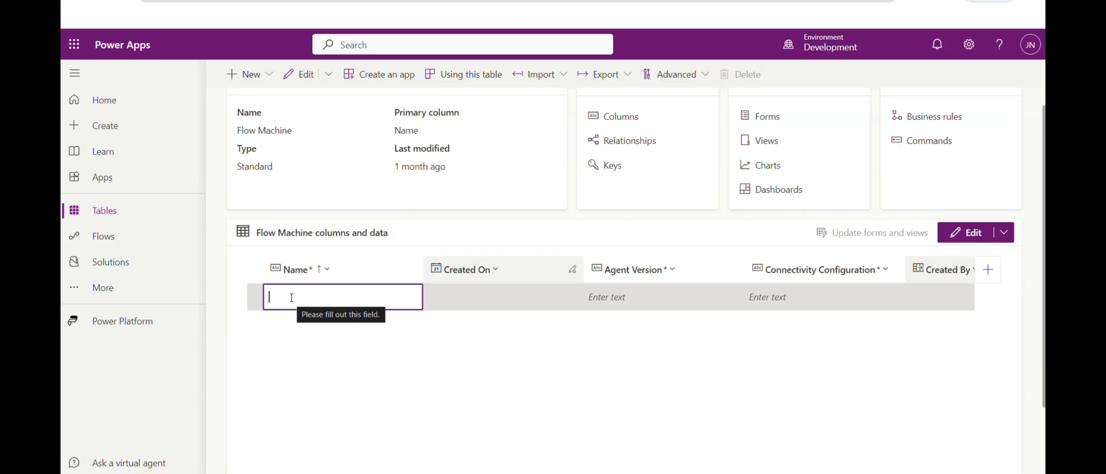
pyautogui.click(449, 425)
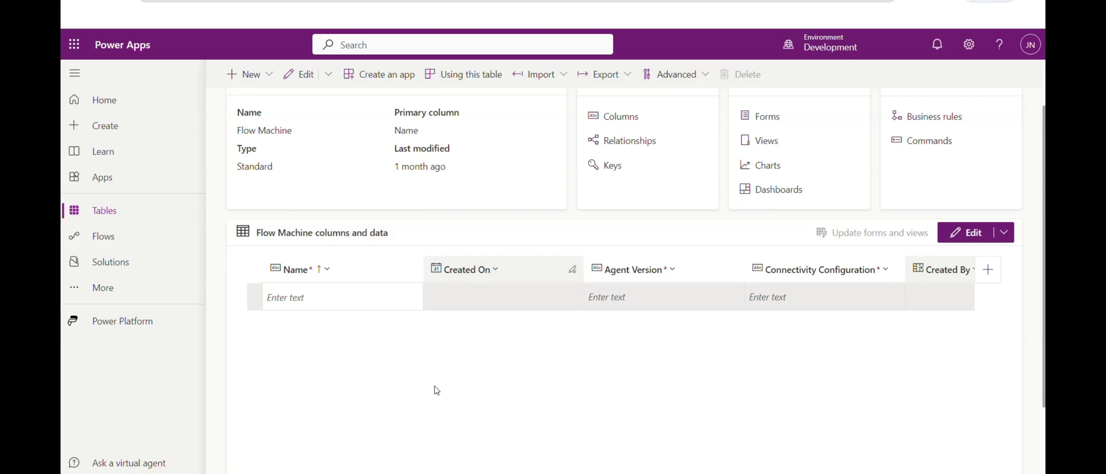
pyautogui.click(333, 297)
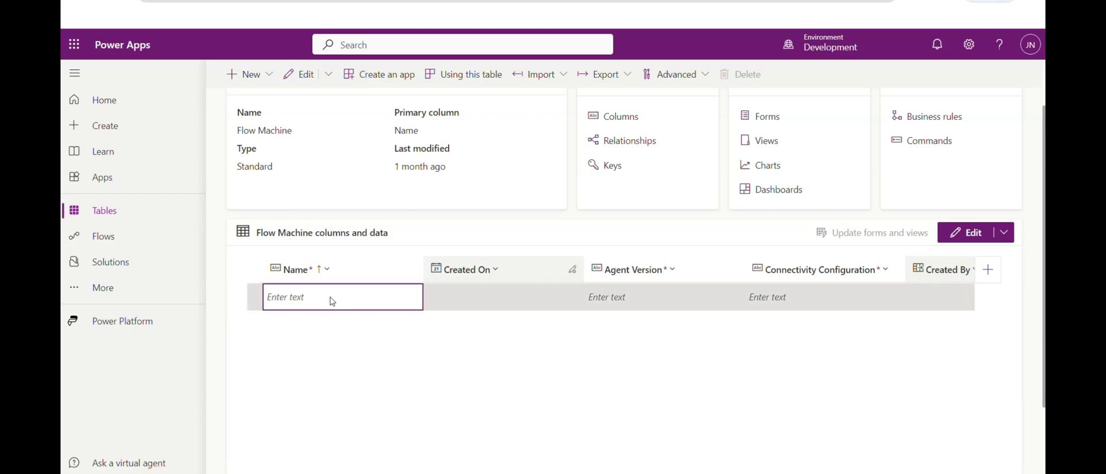
pyautogui.click(626, 297)
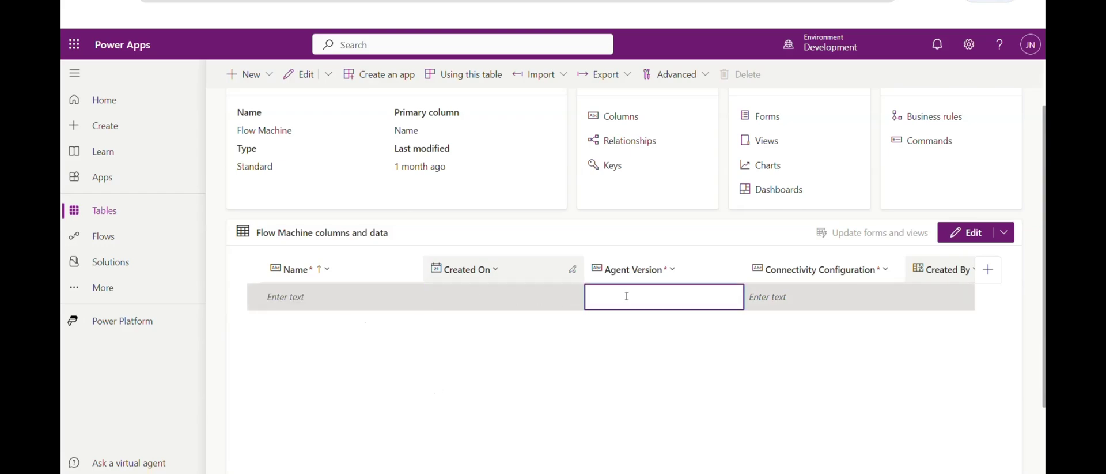
pyautogui.click(789, 302)
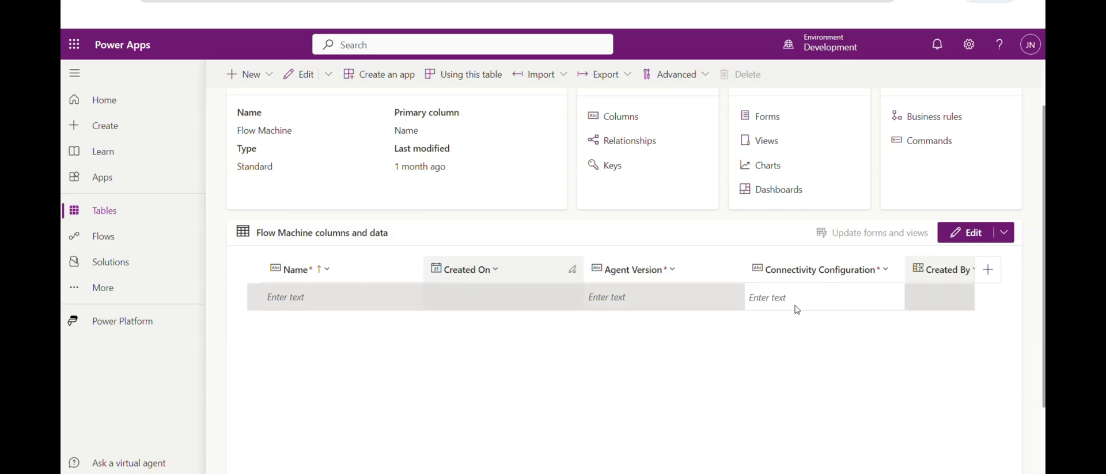
pyautogui.click(789, 301)
pyautogui.click(788, 300)
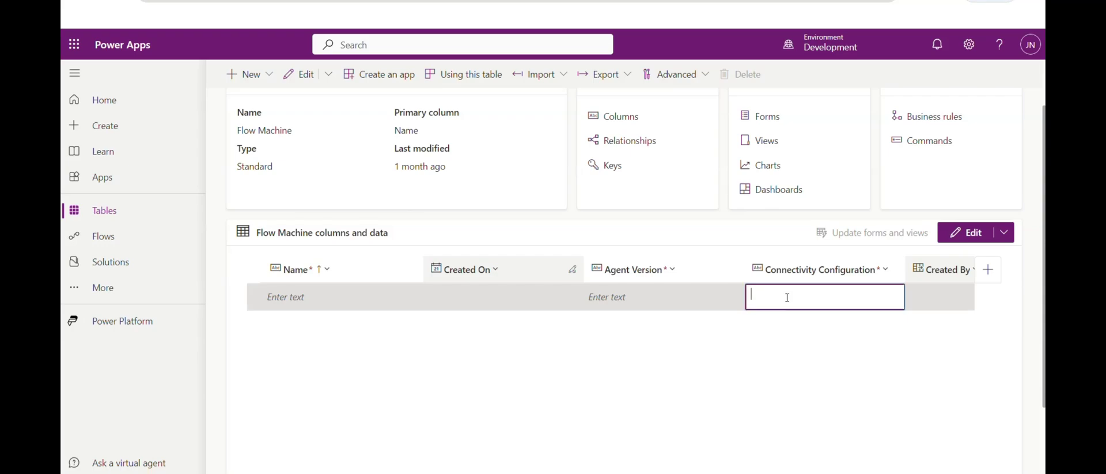
pyautogui.press('Num_Lock')
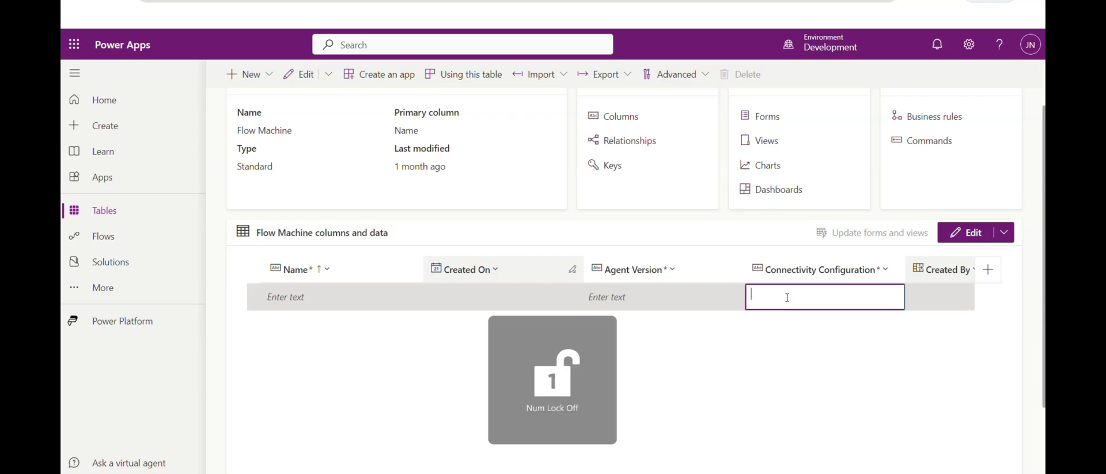
pyautogui.click(601, 295)
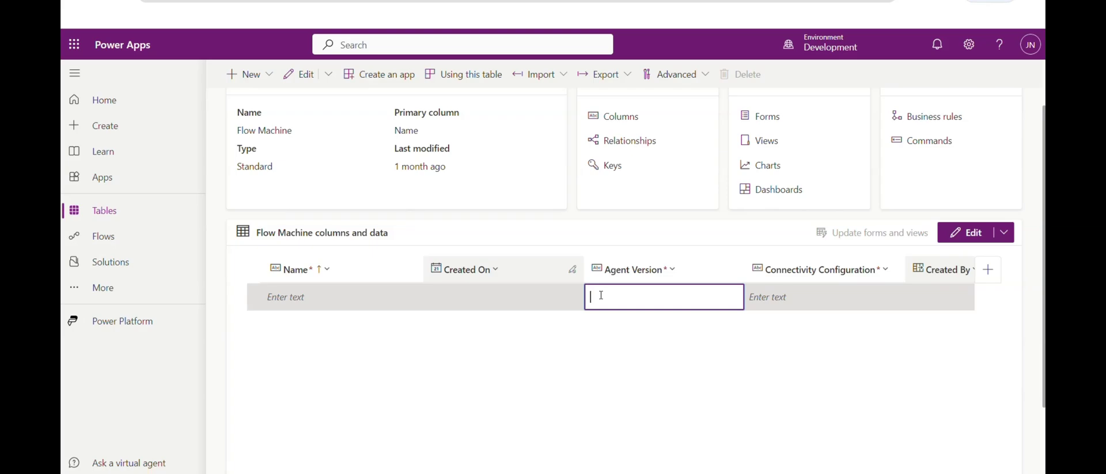
pyautogui.click(677, 371)
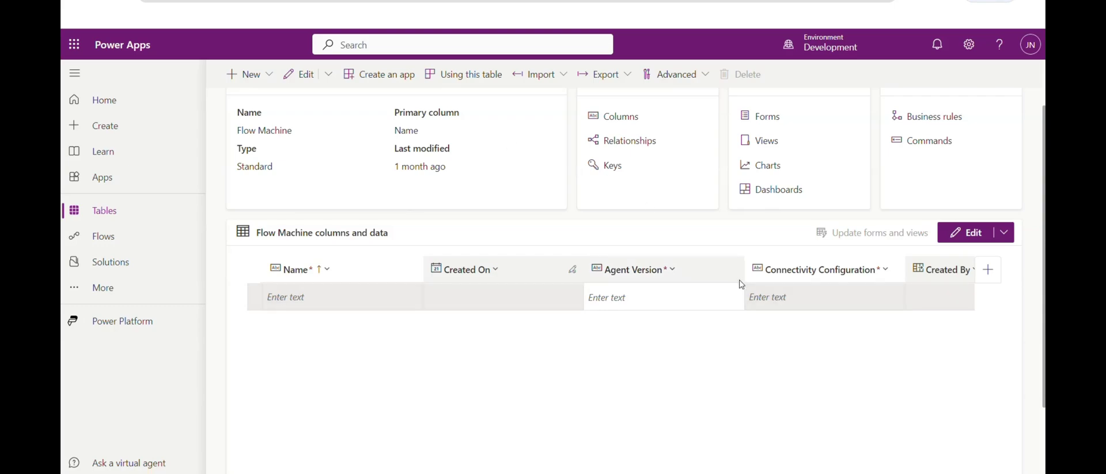
pyautogui.click(793, 299)
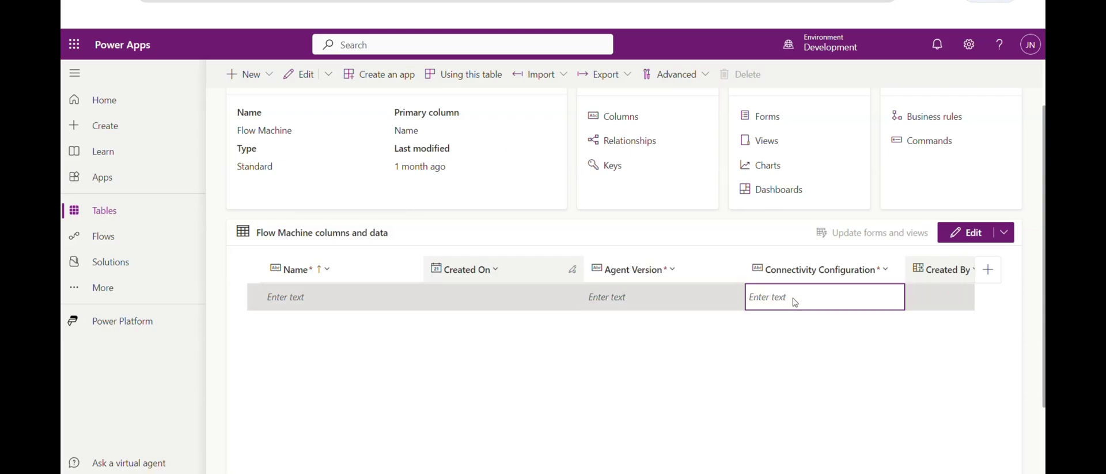
pyautogui.click(865, 368)
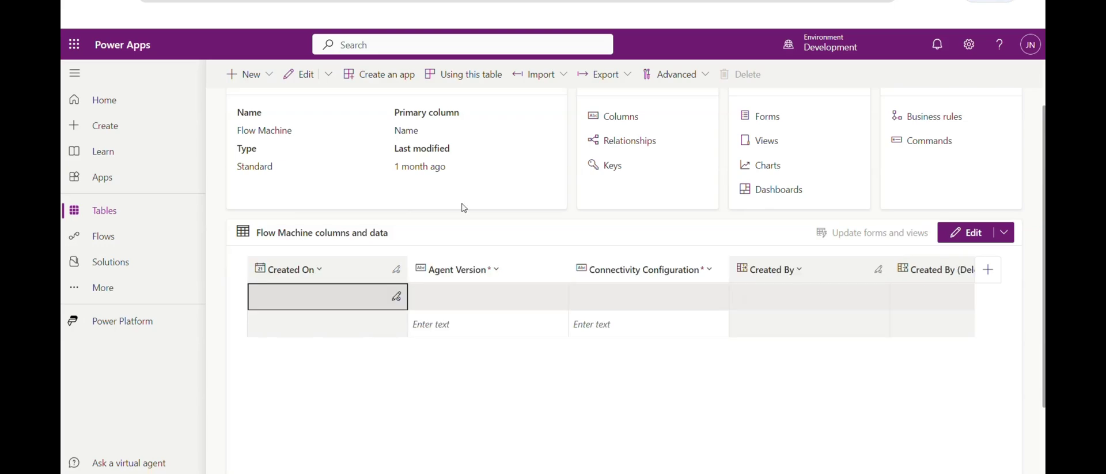
# - Examine the Flow Machine column's advanced settings in the Flow Machine table and select its logical name, flowmachineid
pyautogui.click(464, 324)
pyautogui.press('Tab')
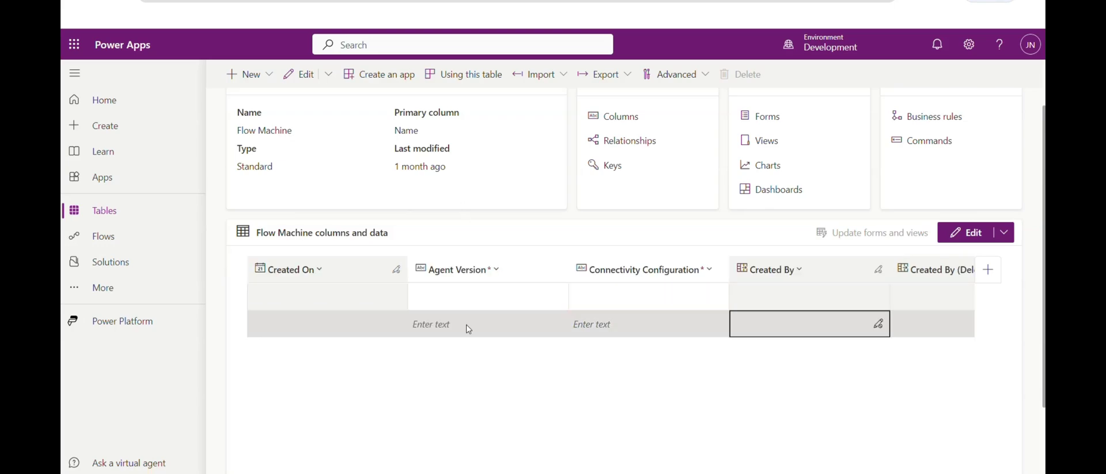
pyautogui.click(468, 329)
pyautogui.press('Tab')
pyautogui.press('Tab')
pyautogui.press('Tab')
pyautogui.press('Tab')
pyautogui.press('Tab')
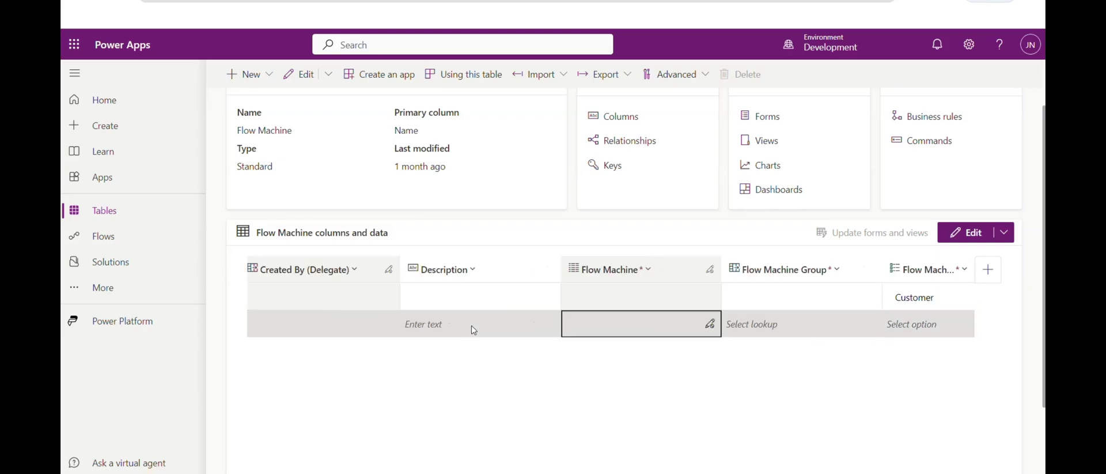
pyautogui.click(648, 269)
pyautogui.click(620, 294)
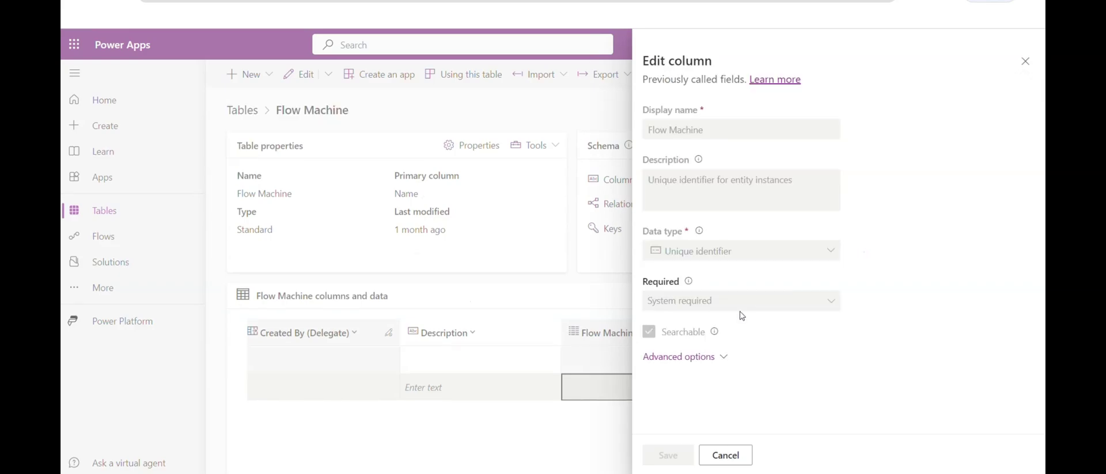
pyautogui.click(716, 357)
pyautogui.scroll(-3, 1003, 314)
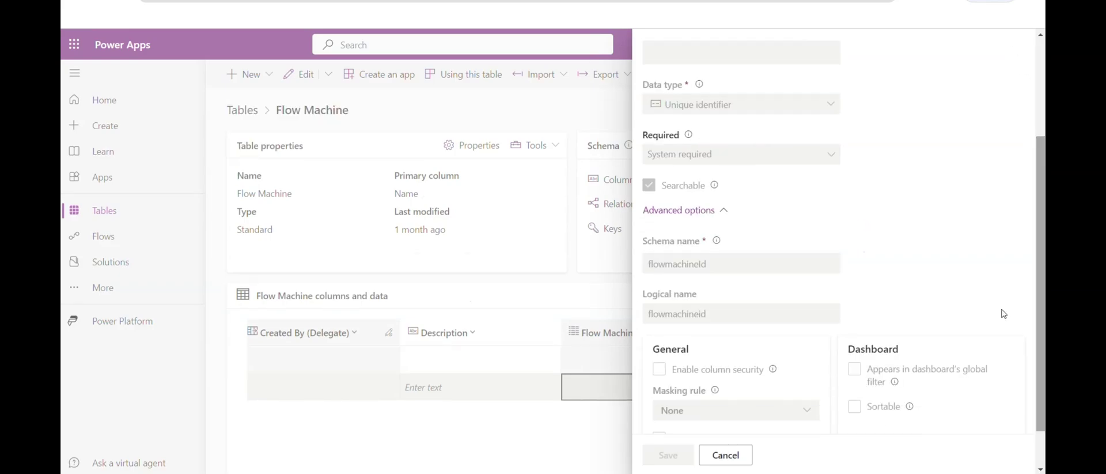
pyautogui.moveTo(713, 315); pyautogui.dragTo(649, 317)
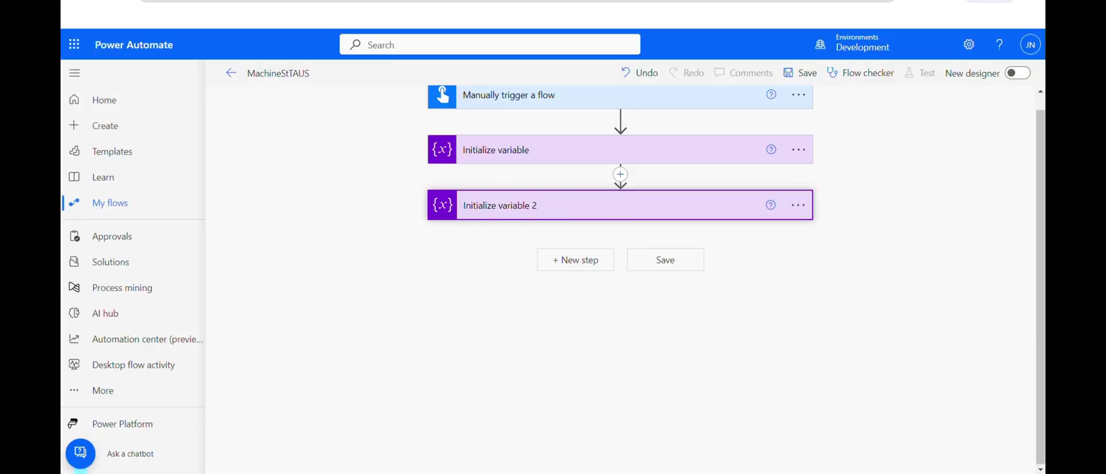
# - Add a Microsoft Dataverse List rows action below the second Initialize variable action in the Power Automate flow
pyautogui.click(584, 256)
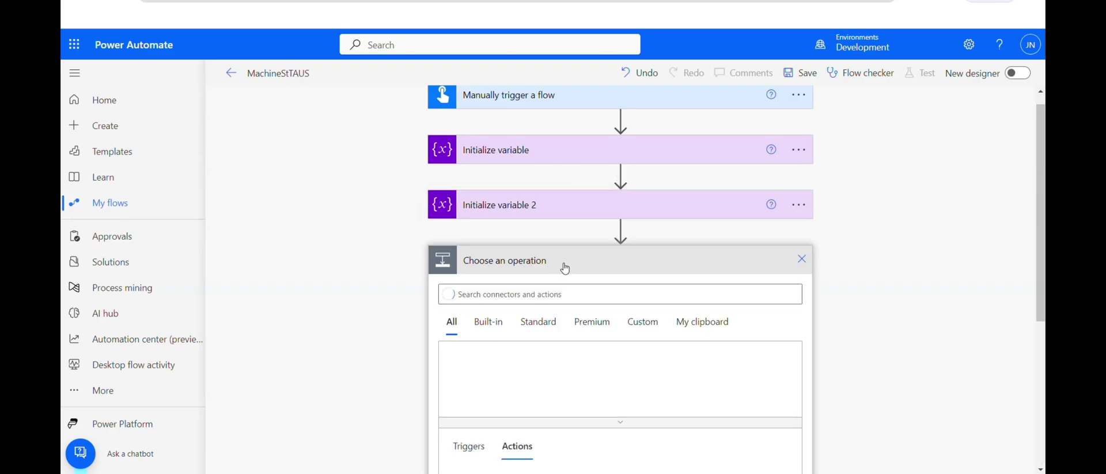
pyautogui.click(773, 391)
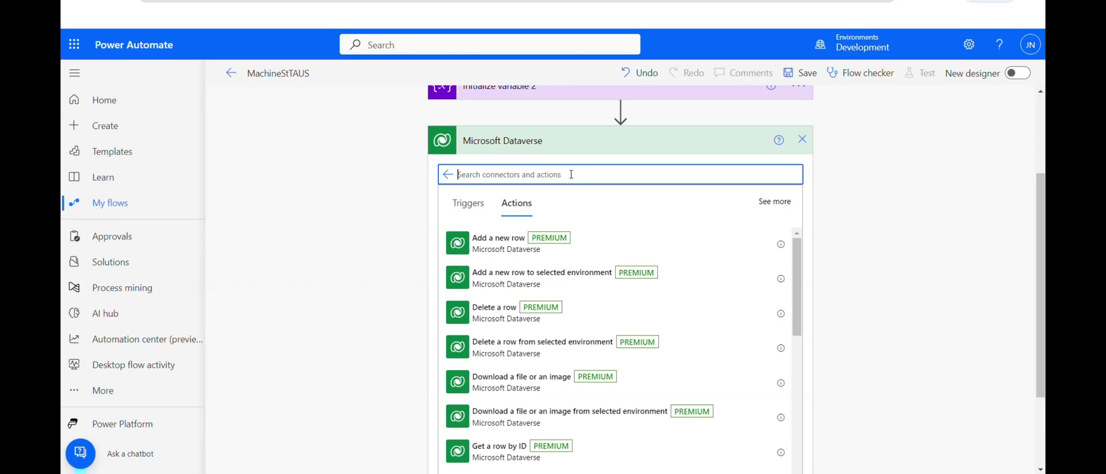
pyautogui.write('list r')
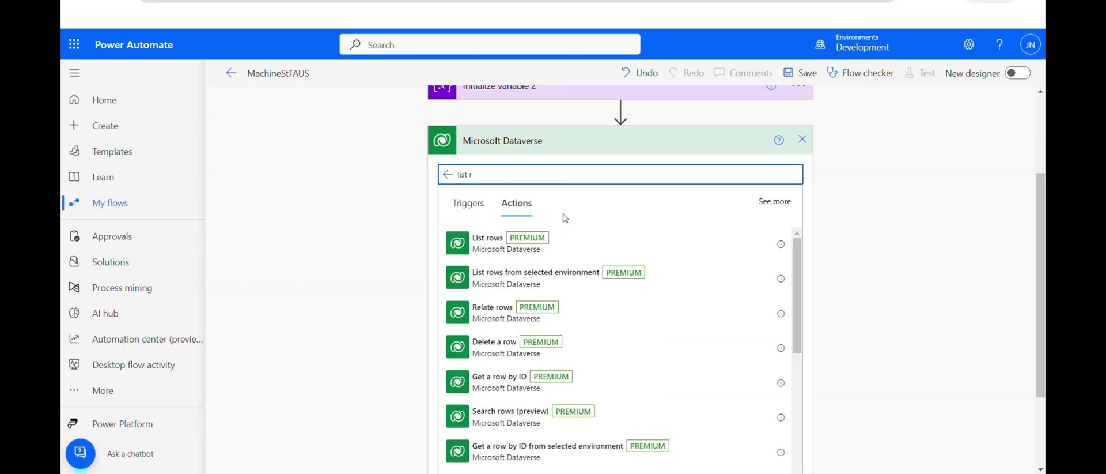
pyautogui.click(507, 238)
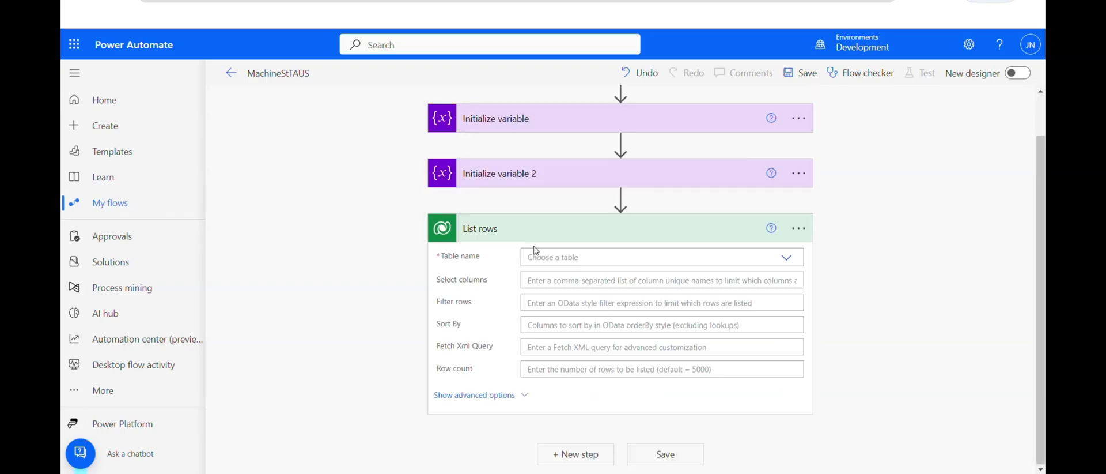
# - Set the List rows action's table to Flow Machines
pyautogui.click(586, 258)
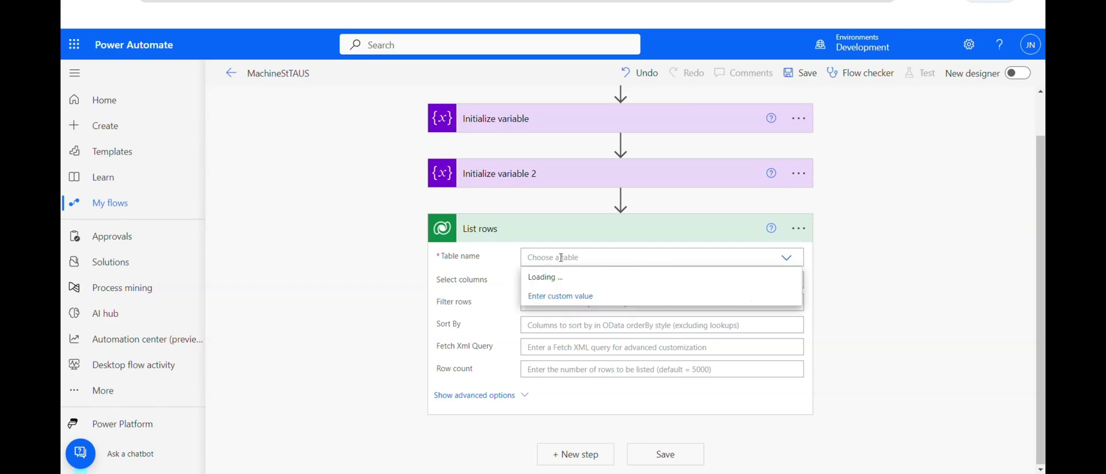
pyautogui.write('flow')
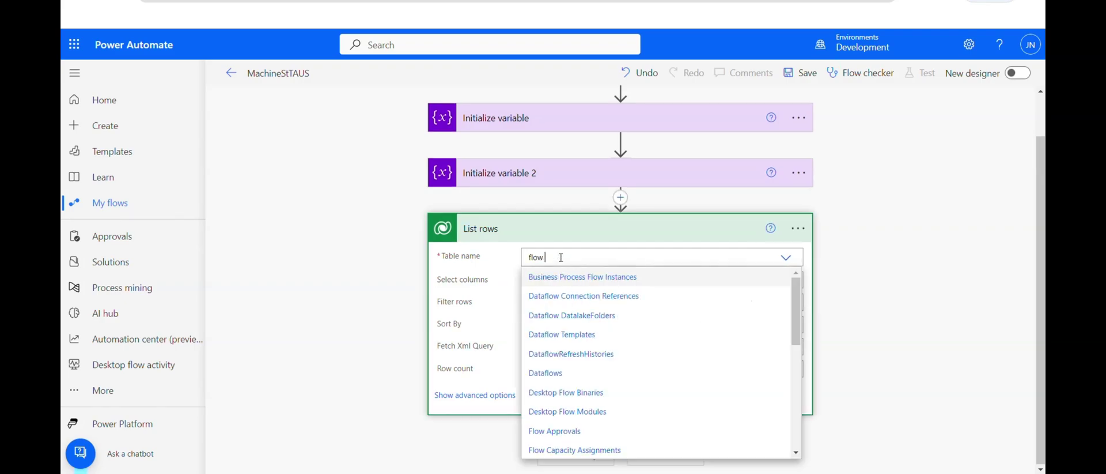
pyautogui.write(' ma')
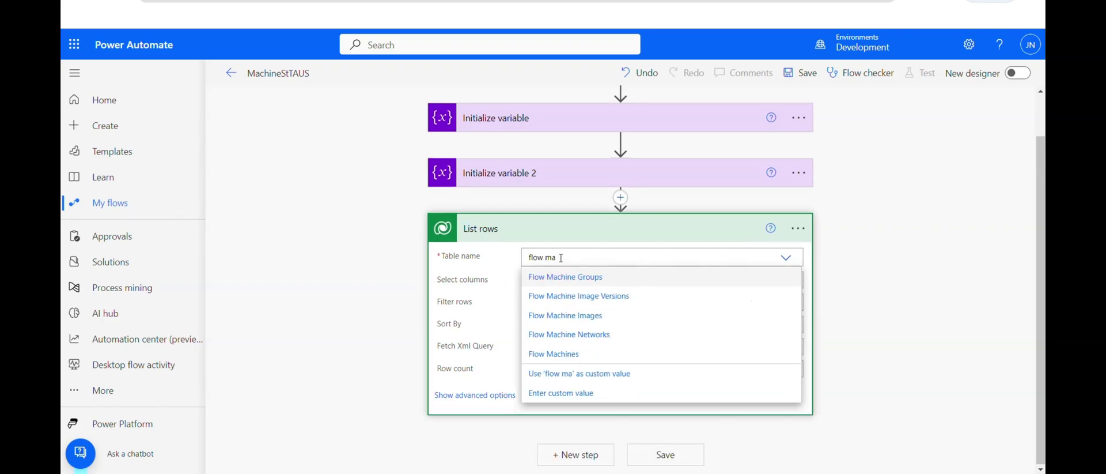
pyautogui.click(569, 355)
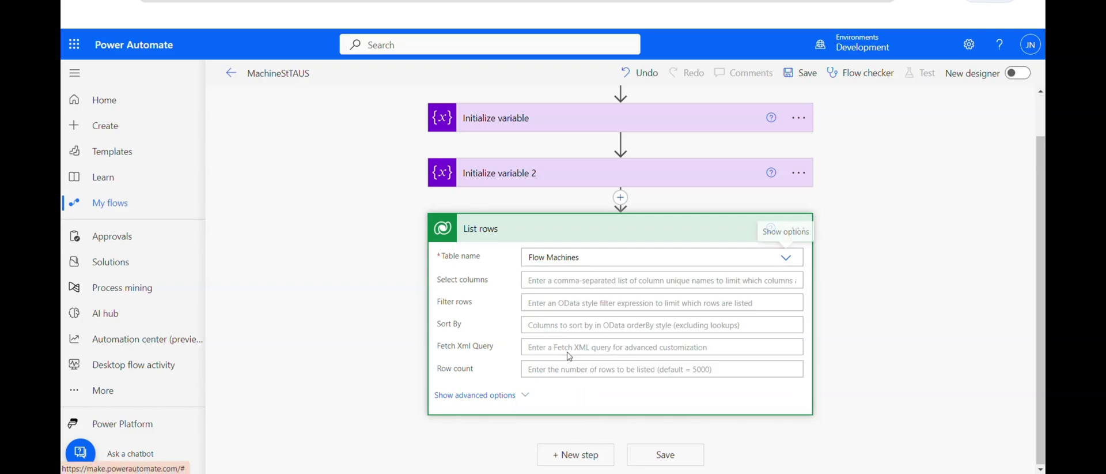
pyautogui.click(731, 280)
pyautogui.scroll(-1, 732, 280)
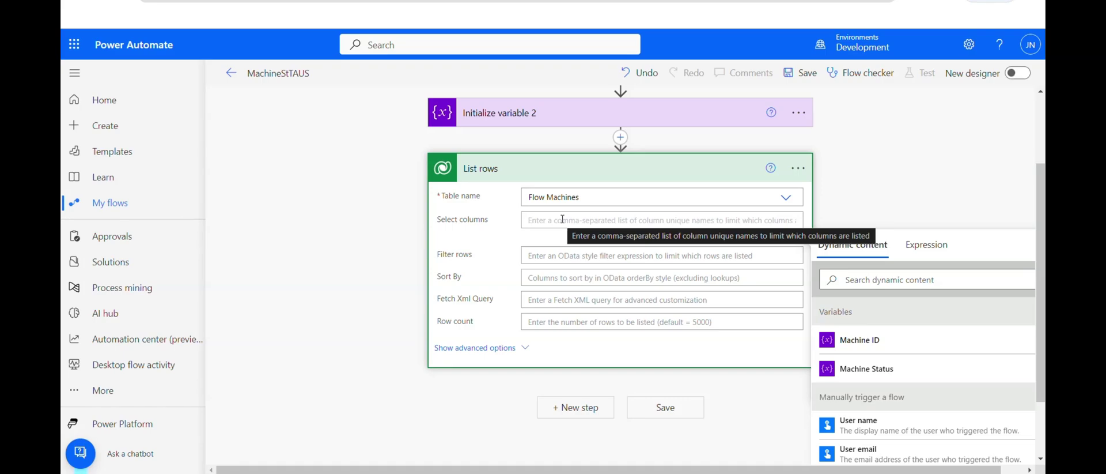
# - Close the Flow Machine column's settings in Power Apps and copy the logical name from the Name column's advanced options
pyautogui.click(540, 254)
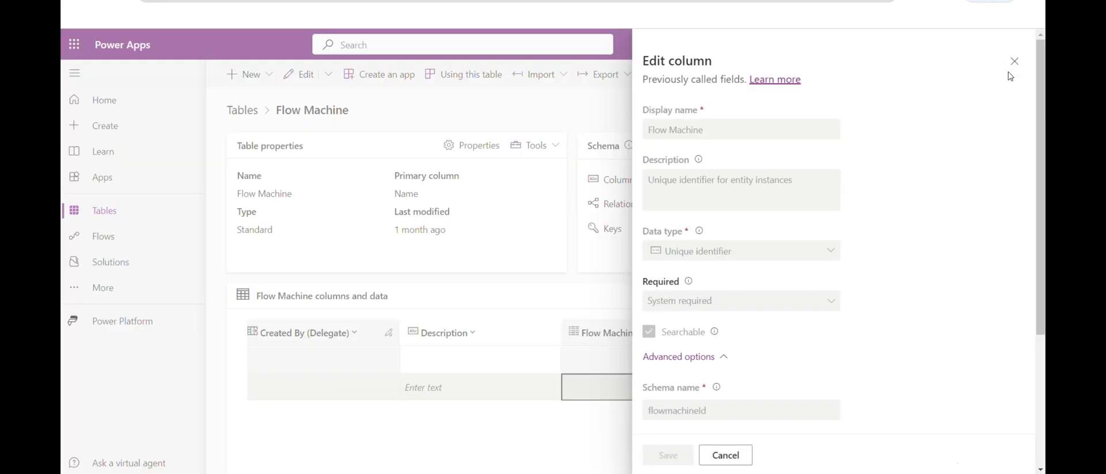
pyautogui.click(1015, 61)
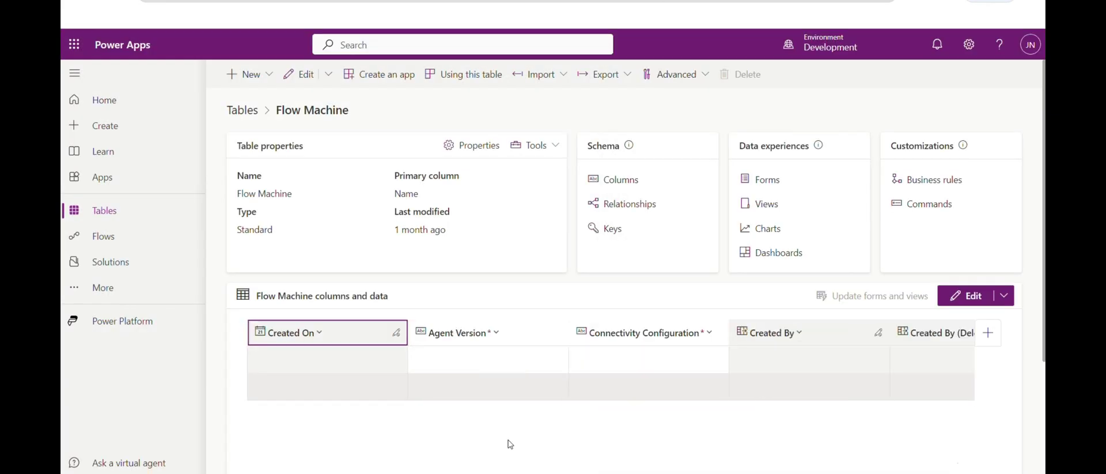
pyautogui.click(328, 333)
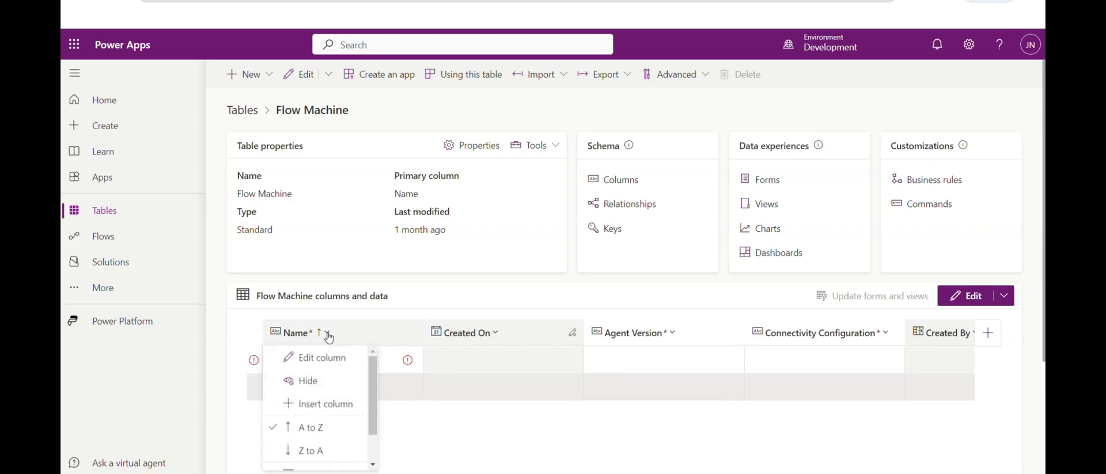
pyautogui.click(321, 357)
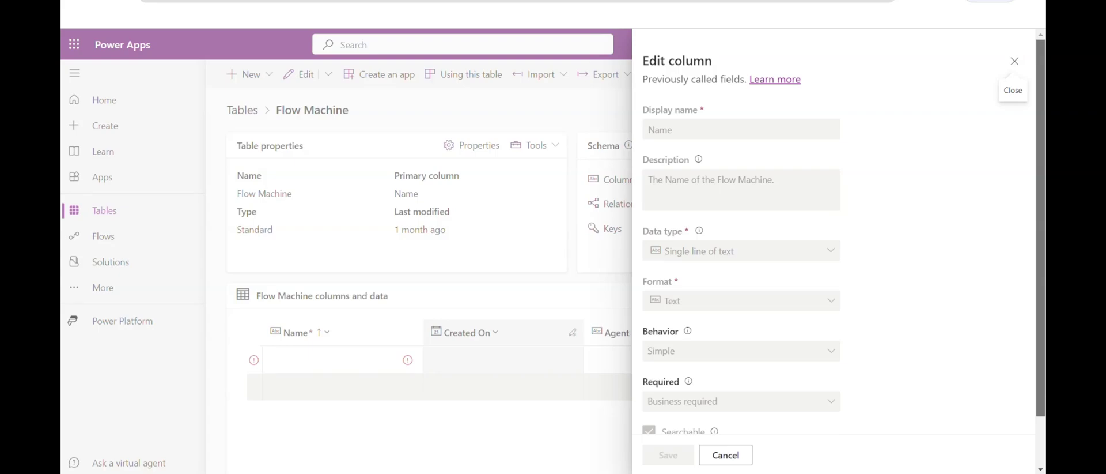
pyautogui.scroll(-1, 869, 435)
pyautogui.click(718, 403)
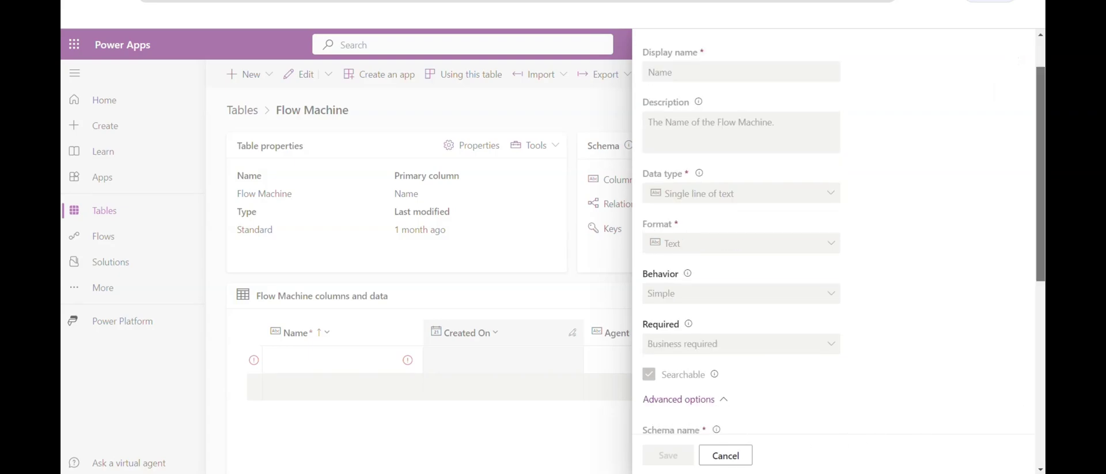
pyautogui.scroll(-5, 713, 247)
pyautogui.doubleClick(673, 211)
pyautogui.hotkey('ctrl', 'c')
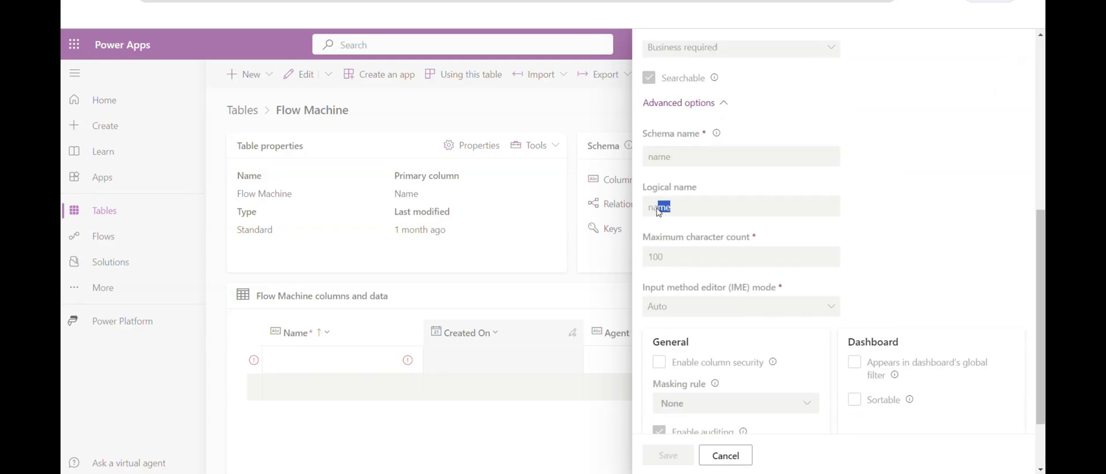
# - Filter the List rows action in Power Automate with the expression name eq 'Machine 1'
pyautogui.hotkey('ctrl', 'Tab')
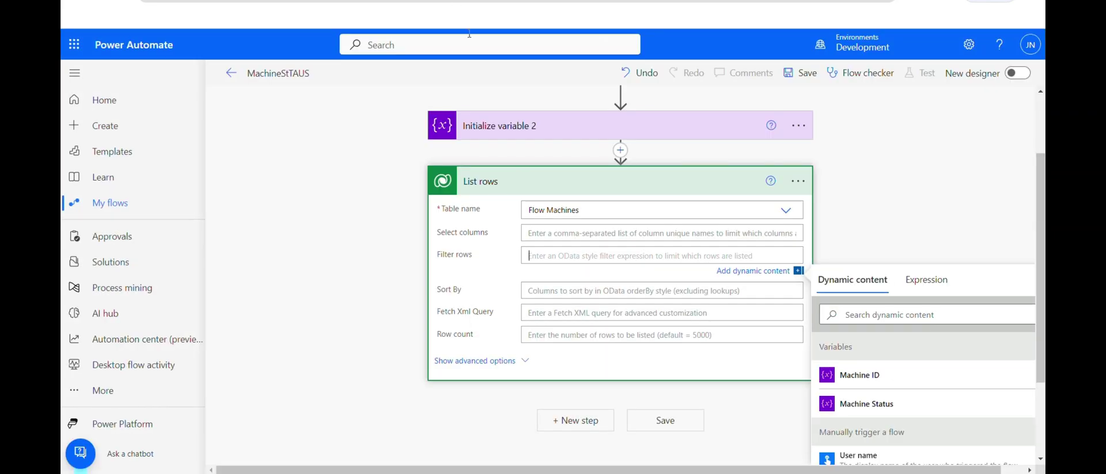
pyautogui.hotkey('ctrl', 'v')
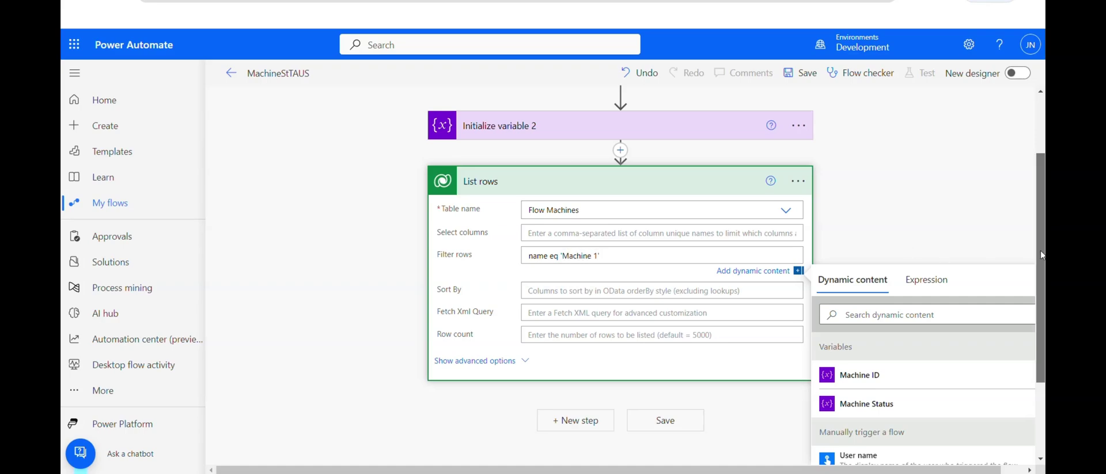
pyautogui.scroll(1, 668, 343)
pyautogui.write("'")
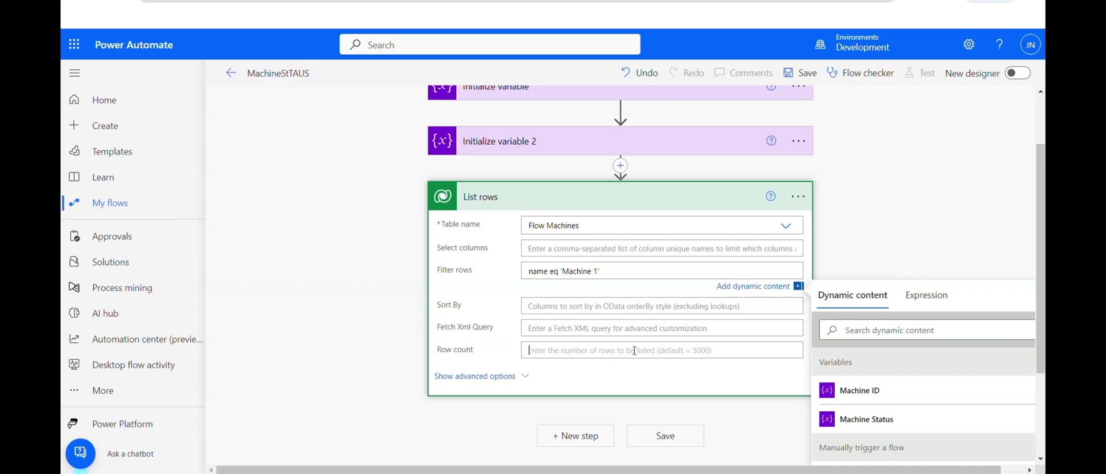
# - Limit the List rows action to a row count of 1 and save the flow
pyautogui.click(635, 350)
pyautogui.write('1')
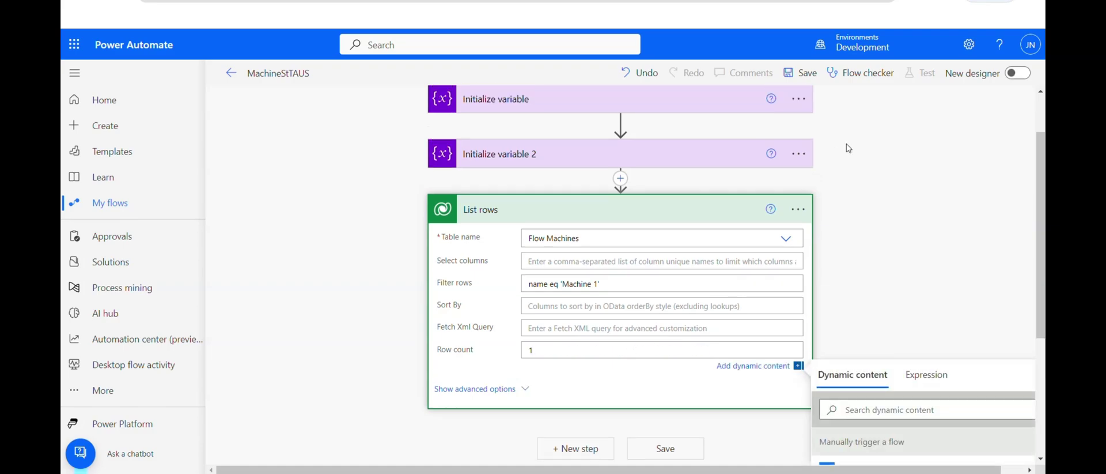
pyautogui.click(669, 449)
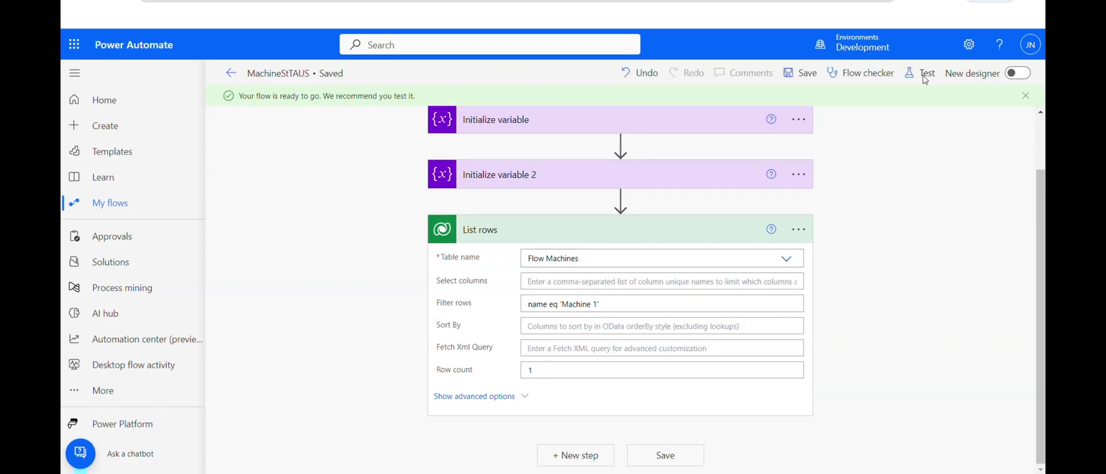
# - Test the MachineStTAUS flow with the manual trigger option and run it
pyautogui.click(924, 81)
pyautogui.click(844, 118)
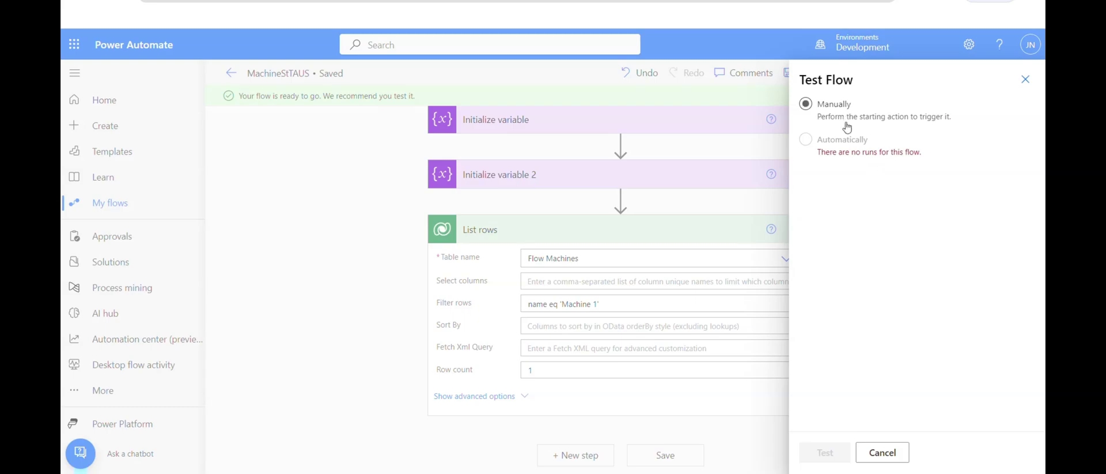
pyautogui.click(824, 453)
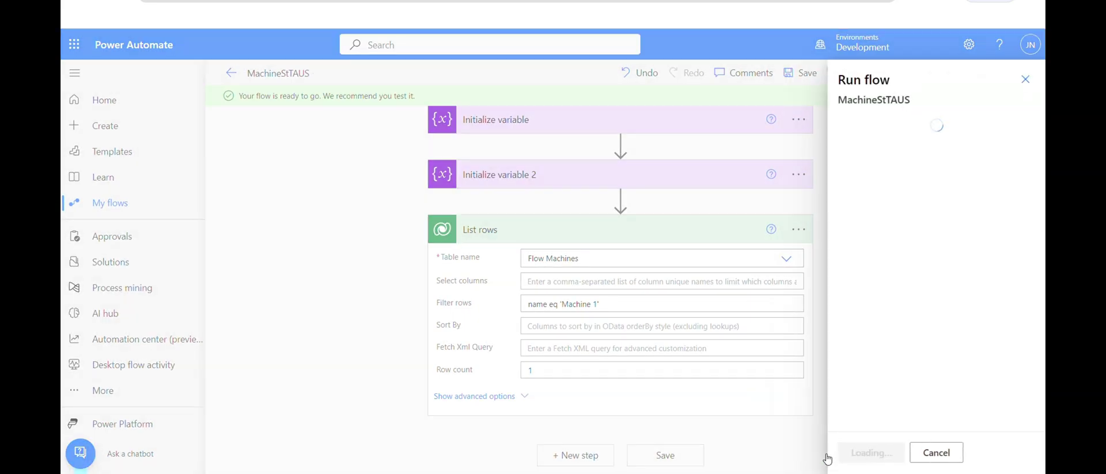
pyautogui.click(859, 455)
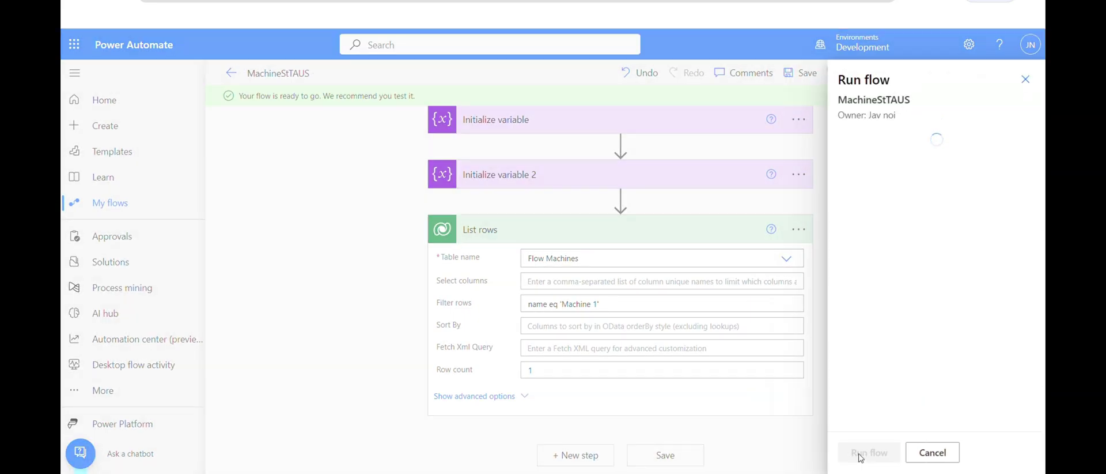
pyautogui.click(859, 453)
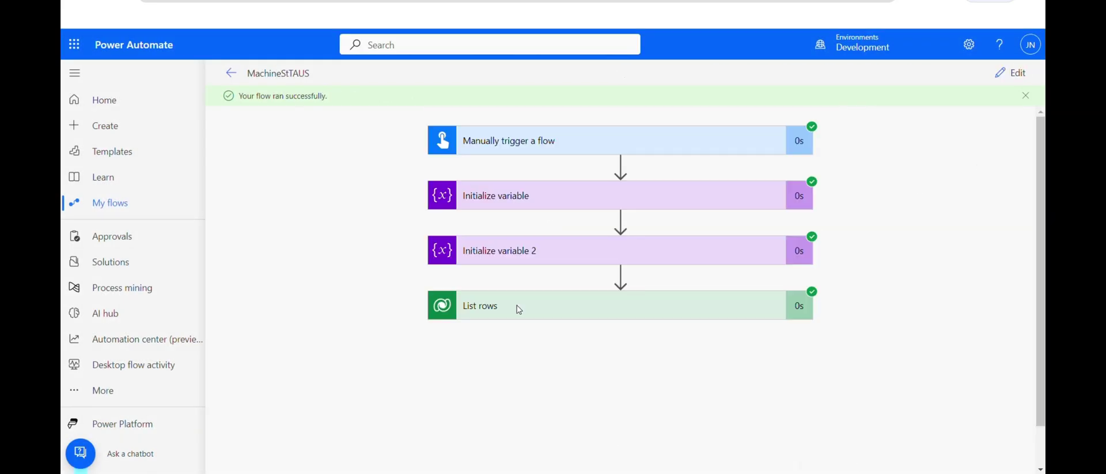
# - Examine the raw outputs of the List rows action in the finished run, checking the returned value array
pyautogui.click(535, 314)
pyautogui.scroll(-3, 864, 345)
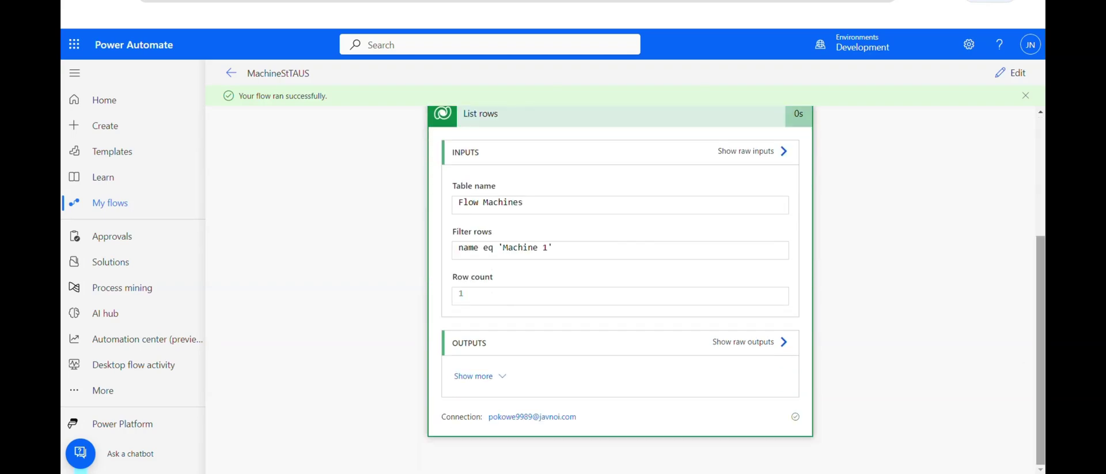
pyautogui.click(752, 342)
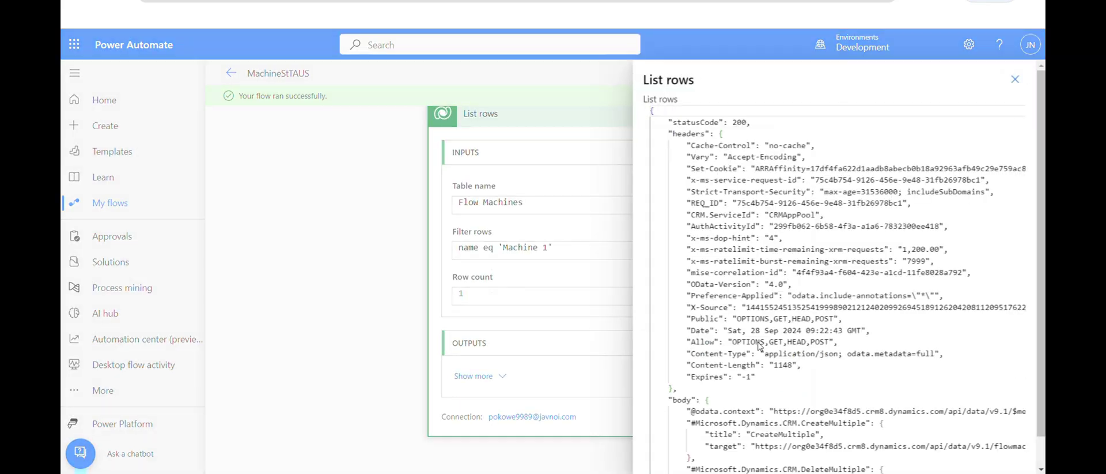
pyautogui.moveTo(710, 133); pyautogui.dragTo(811, 468)
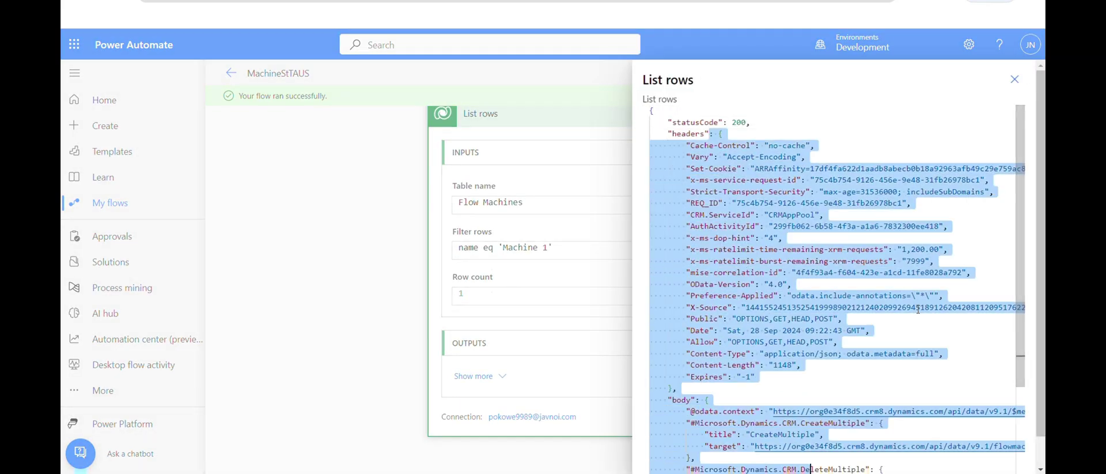
pyautogui.scroll(-3, 1024, 222)
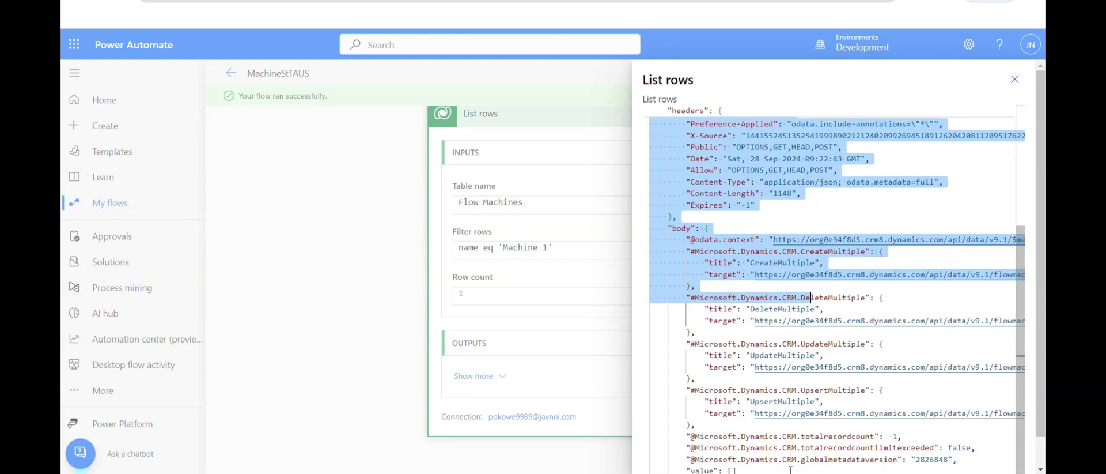
pyautogui.click(733, 470)
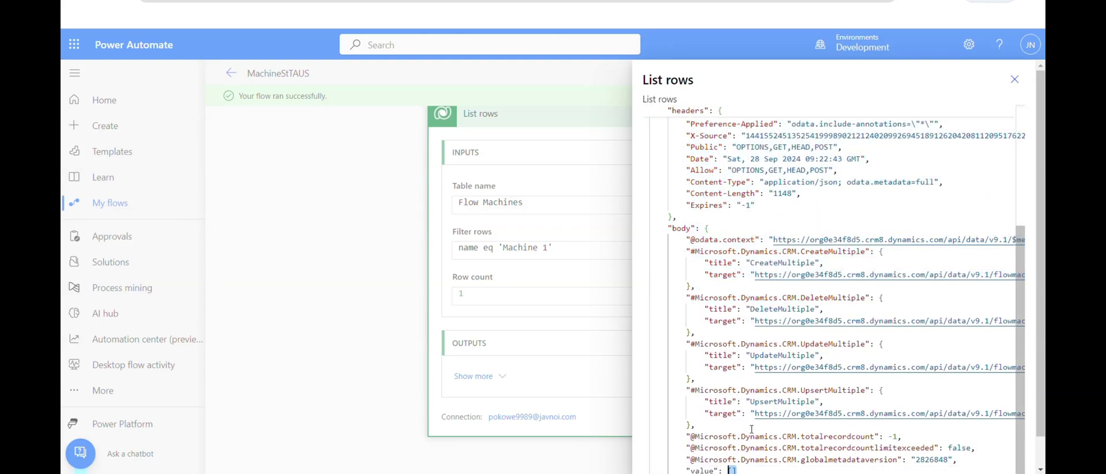
pyautogui.click(1014, 79)
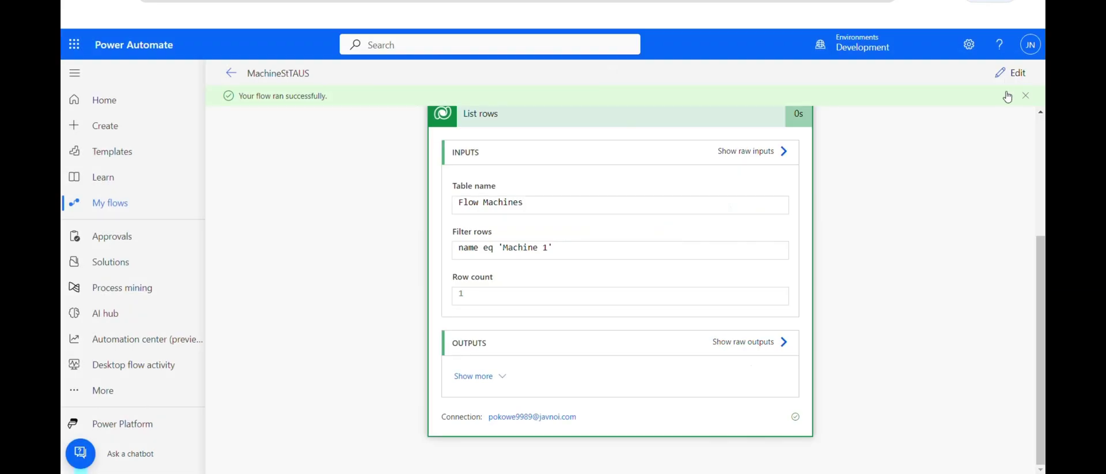
pyautogui.scroll(2, 1013, 298)
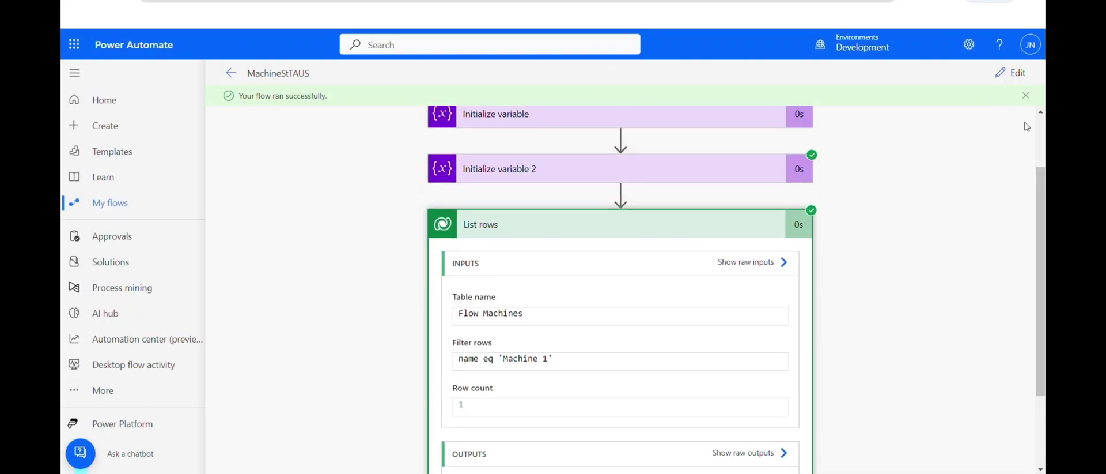
# - Reopen the flow for editing and change the List rows action's table to Check Machine Statuses
pyautogui.click(1013, 73)
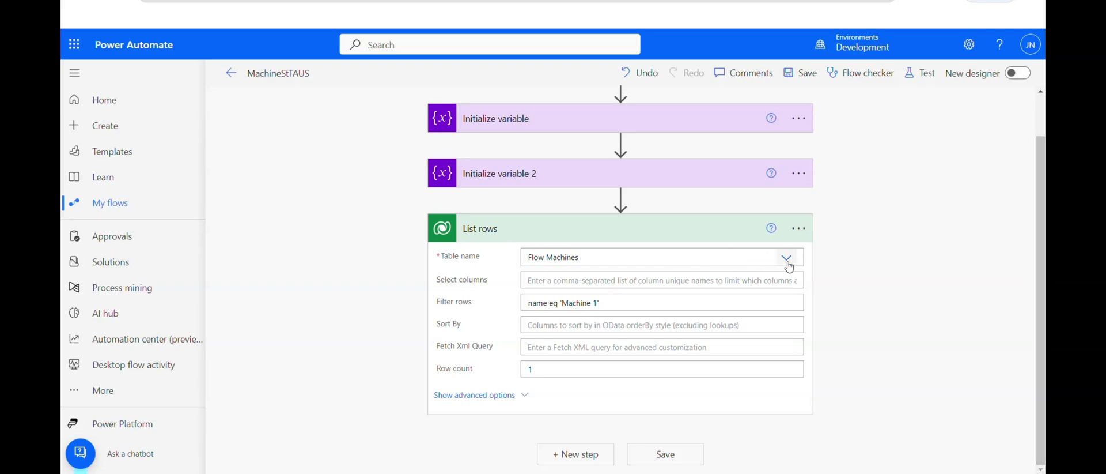
pyautogui.click(788, 259)
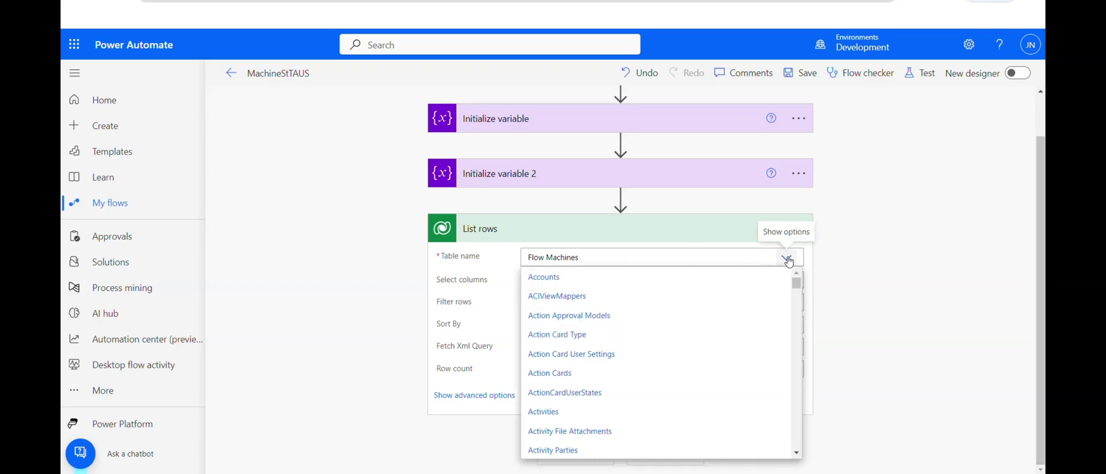
pyautogui.moveTo(593, 259); pyautogui.dragTo(517, 262)
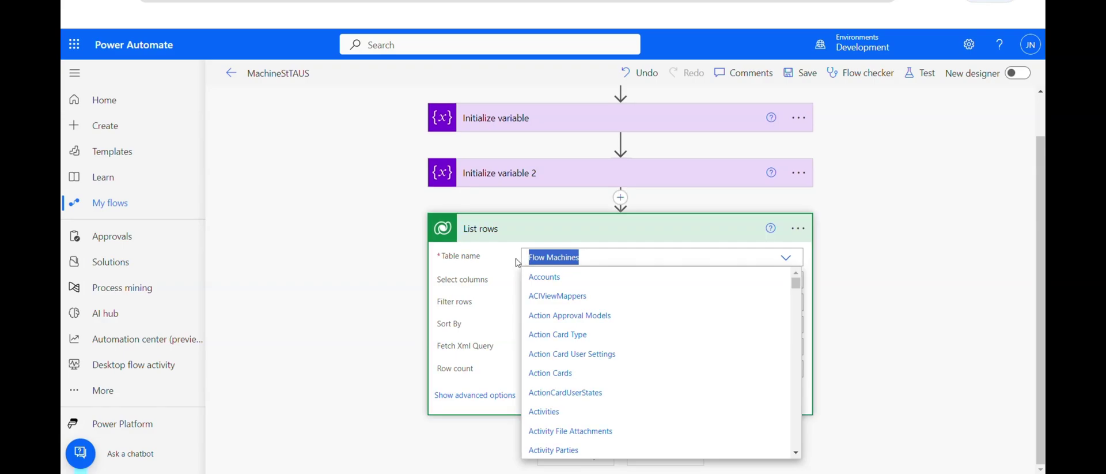
pyautogui.write('machine')
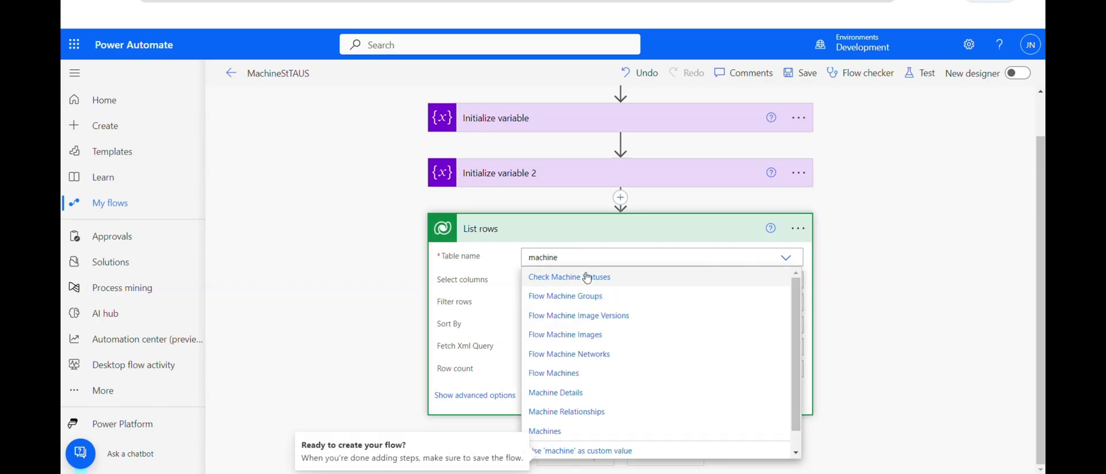
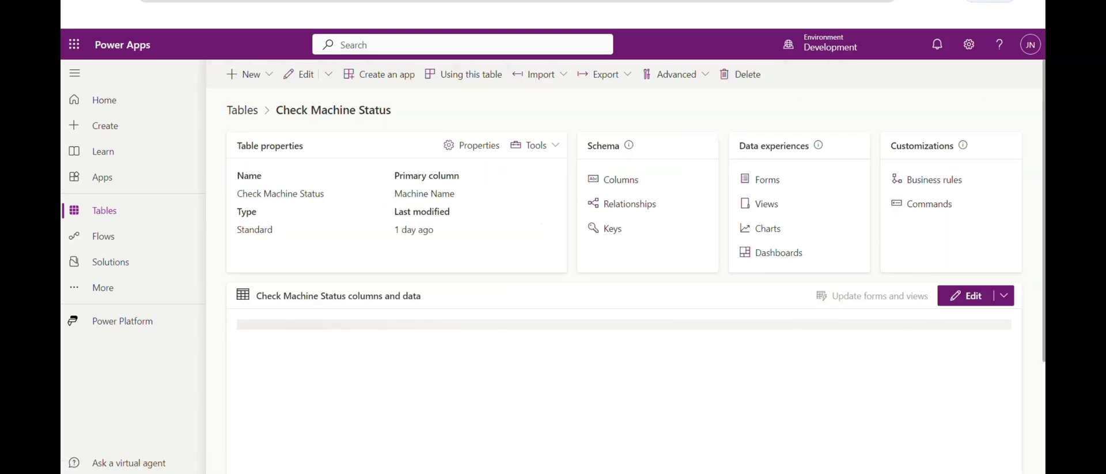
# - Switch to the Check Machine Status table in Power Apps and copy the Machine Name column's logical name from its advanced options
pyautogui.scroll(-3, 359, 317)
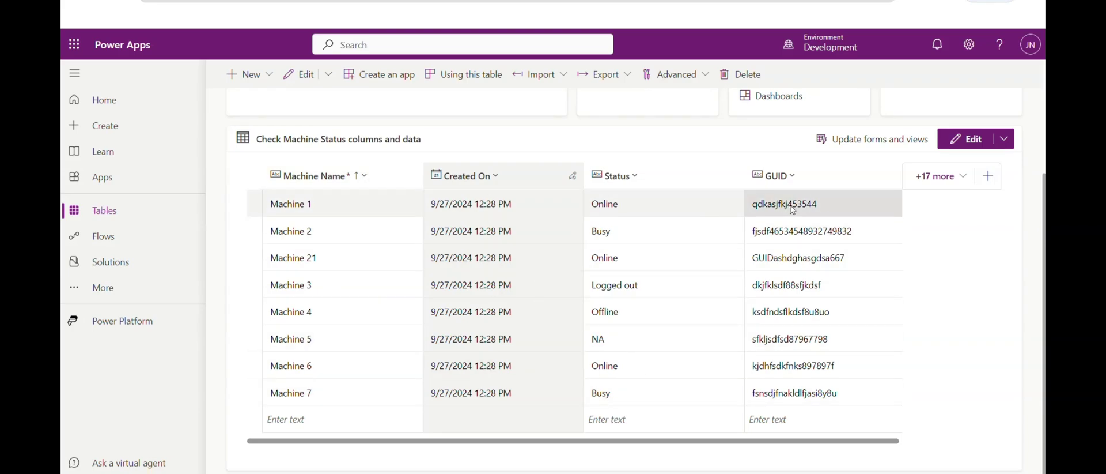
pyautogui.click(365, 175)
pyautogui.click(350, 200)
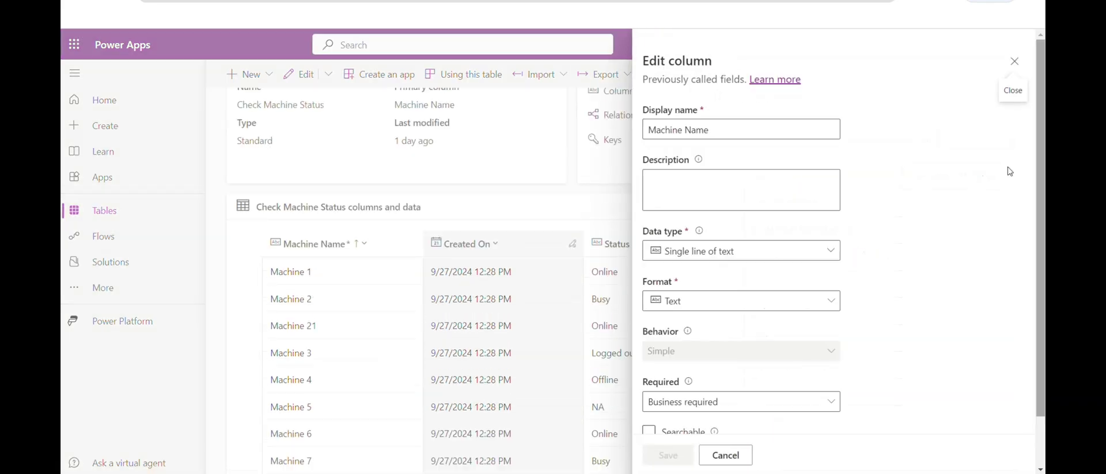
pyautogui.scroll(-2, 797, 366)
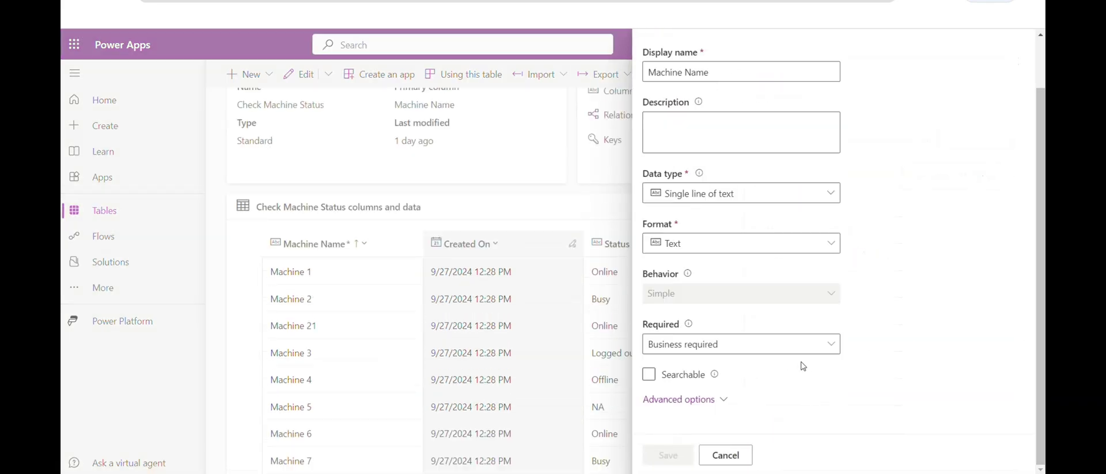
pyautogui.click(721, 399)
pyautogui.scroll(-6, 1017, 197)
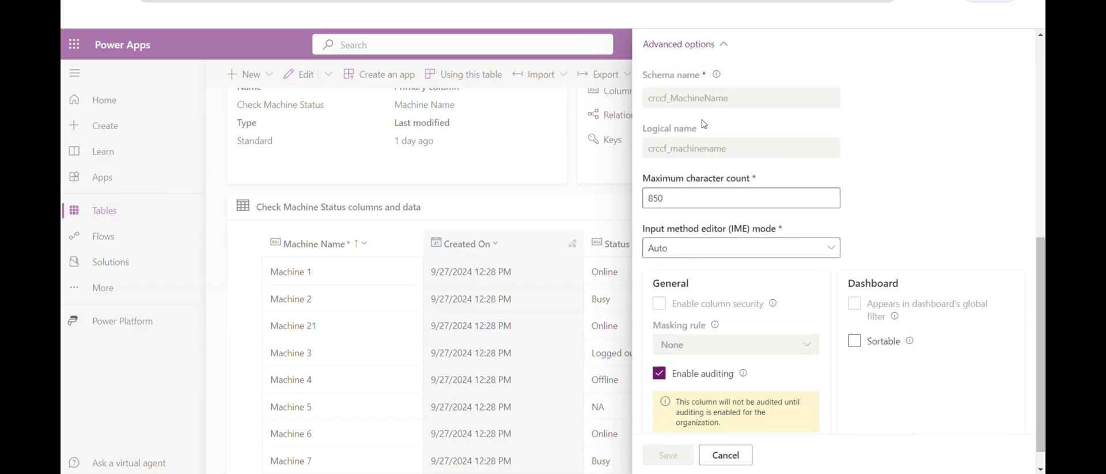
pyautogui.moveTo(732, 154); pyautogui.dragTo(651, 157)
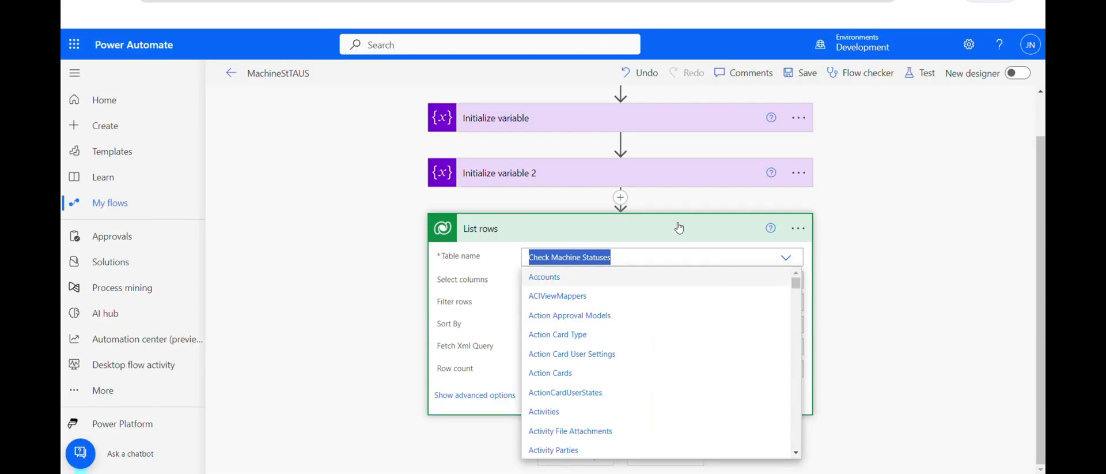
# - Change the List rows filter in Power Automate to crccf_machinename eq 'Machine 1'
pyautogui.click(674, 228)
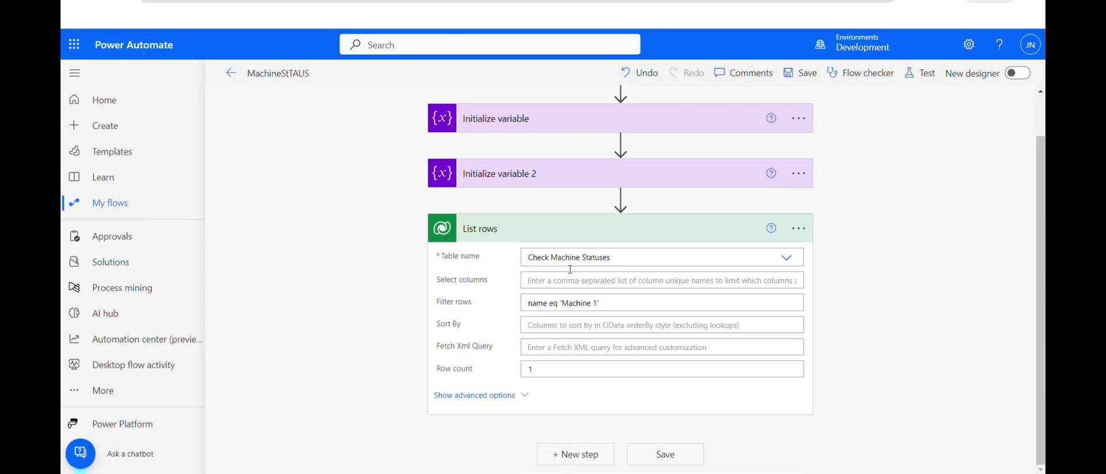
pyautogui.doubleClick(540, 303)
pyautogui.write('crdf_machinename')
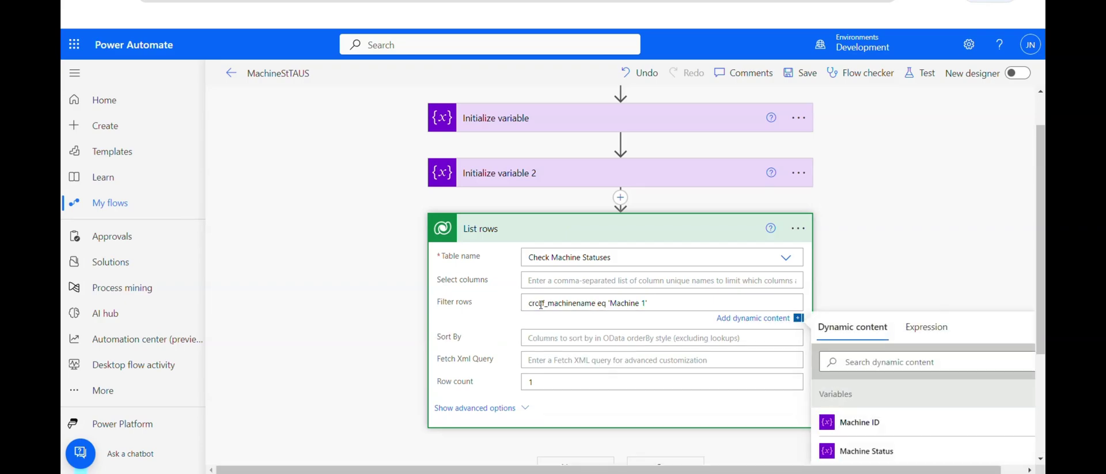
# - Save the flow and run a manual test with the updated table and filter
pyautogui.click(920, 73)
pyautogui.click(821, 454)
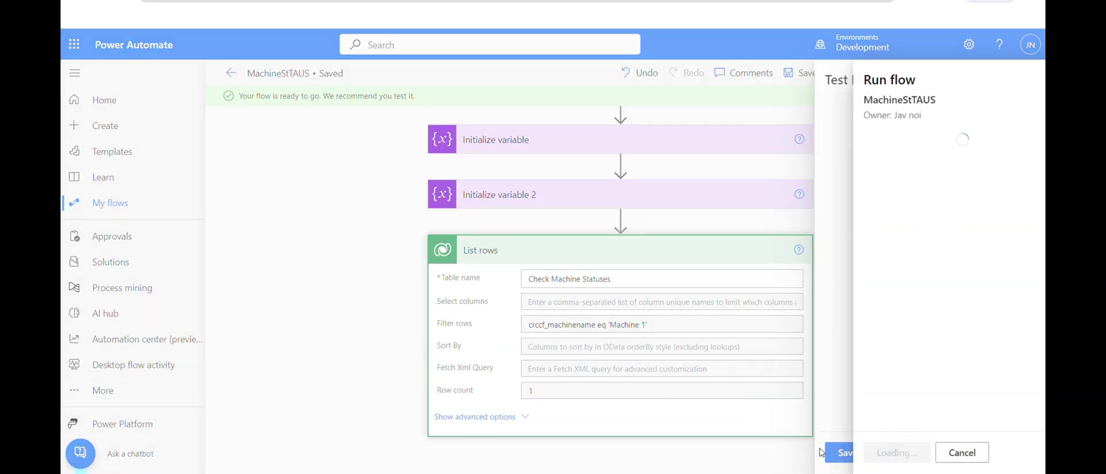
pyautogui.click(870, 453)
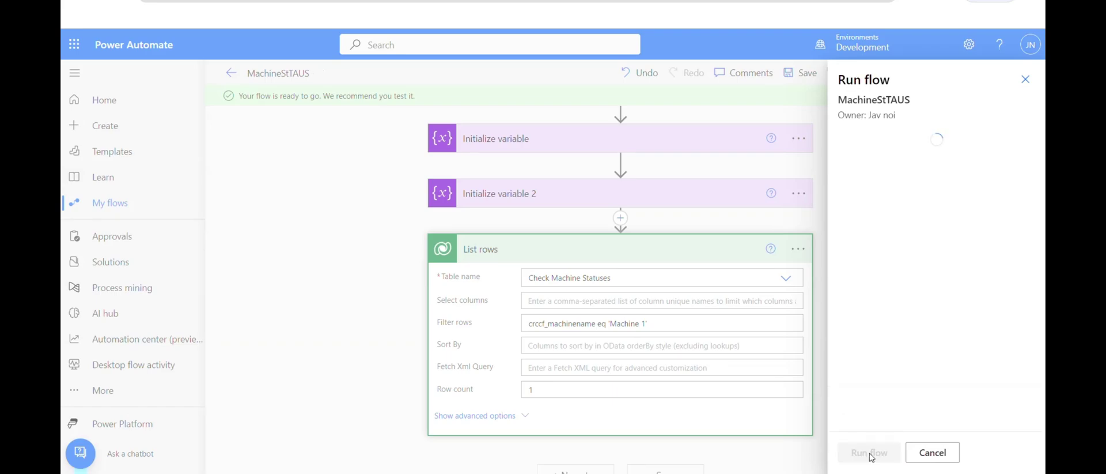
pyautogui.click(864, 452)
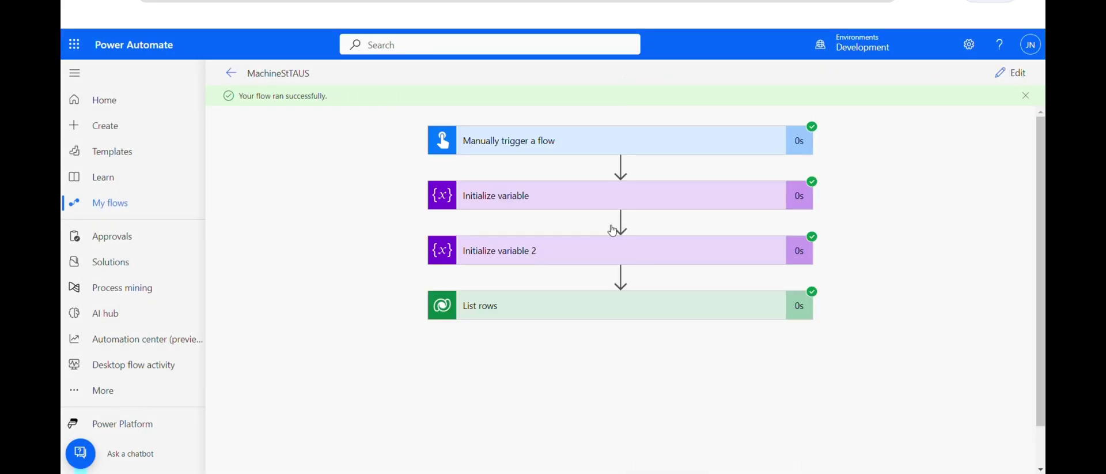
# - Examine the List rows raw outputs for the crccf_status, crccf_machinename and crccf_guid values of the returned row
pyautogui.click(646, 309)
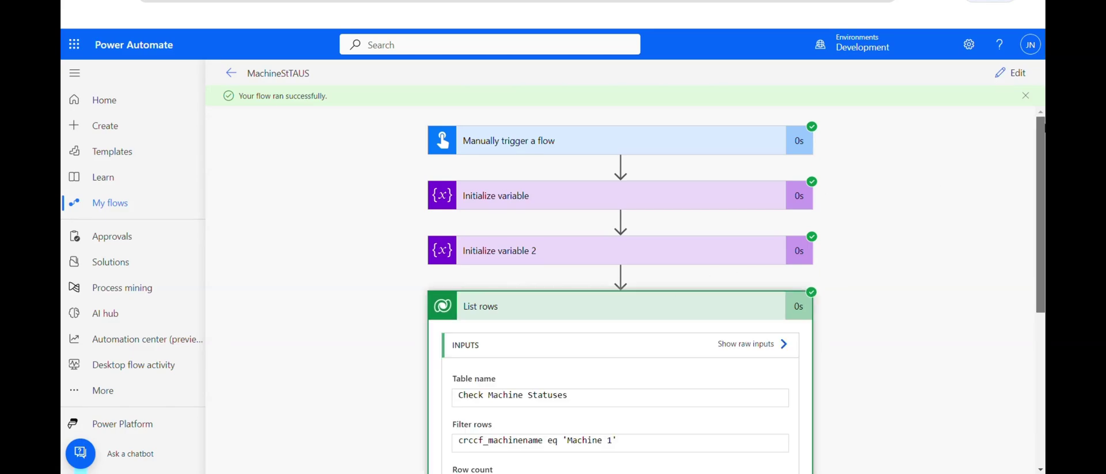
pyautogui.scroll(-3, 1005, 375)
pyautogui.click(742, 345)
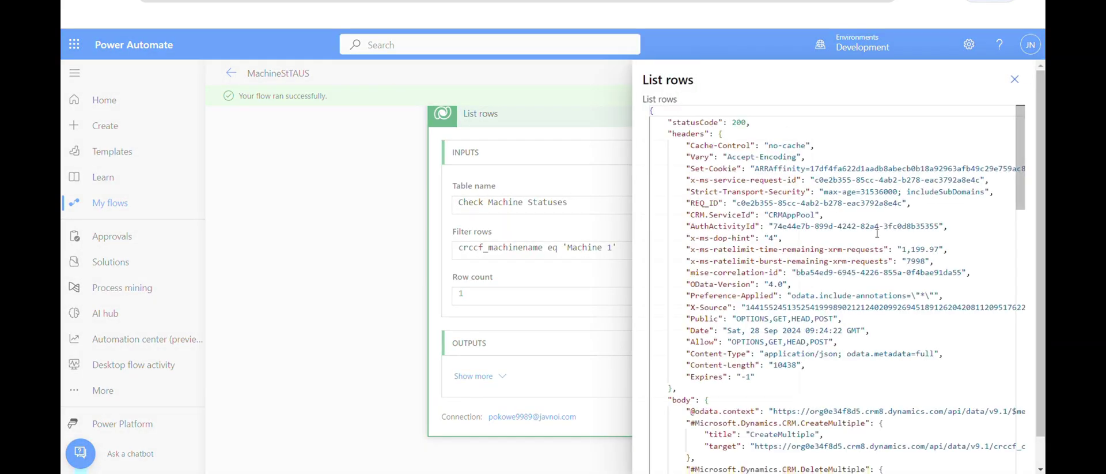
pyautogui.scroll(-5, 1031, 308)
pyautogui.scroll(-10, 1030, 308)
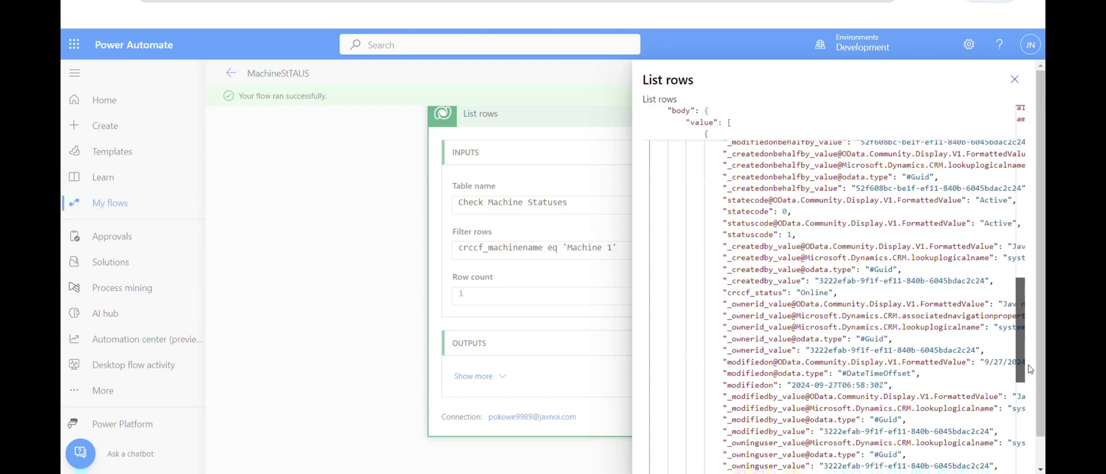
pyautogui.moveTo(727, 207); pyautogui.dragTo(827, 208)
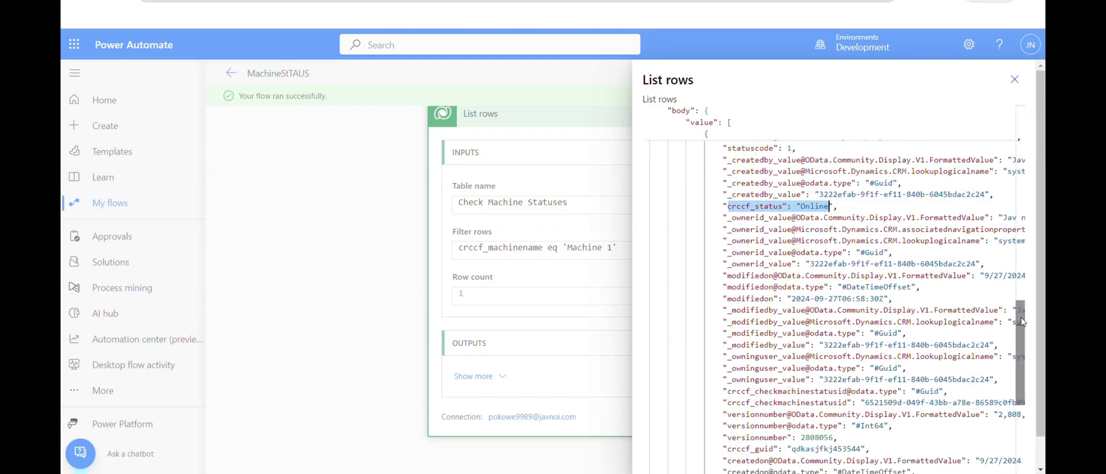
pyautogui.scroll(-4, 934, 271)
pyautogui.moveTo(872, 268); pyautogui.dragTo(723, 269)
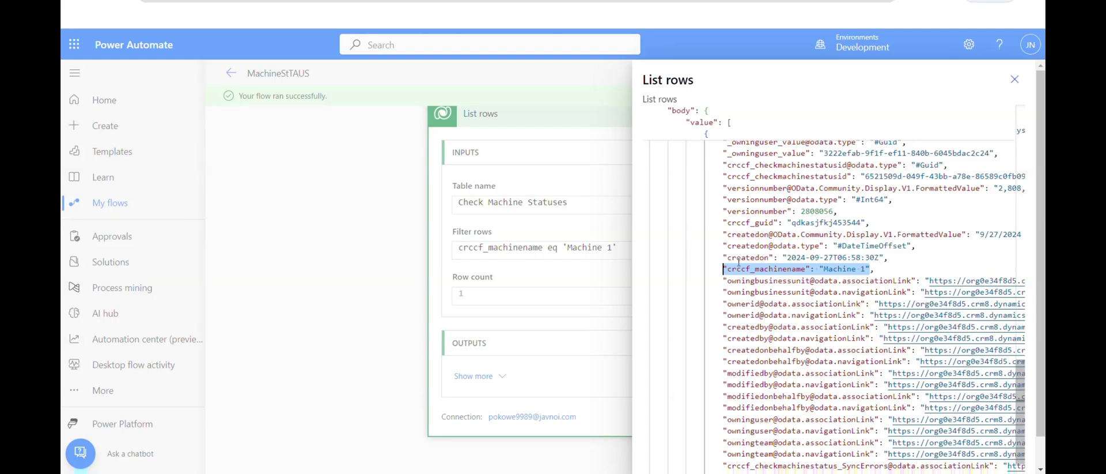
pyautogui.moveTo(731, 222); pyautogui.dragTo(862, 222)
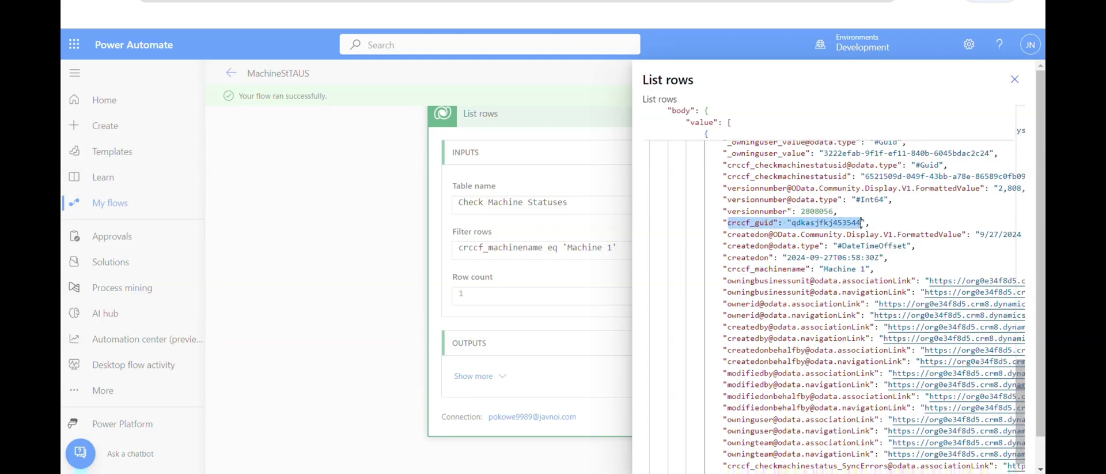
pyautogui.click(1014, 78)
# - Return to editing the flow and add a Compose action after List rows
pyautogui.click(1011, 74)
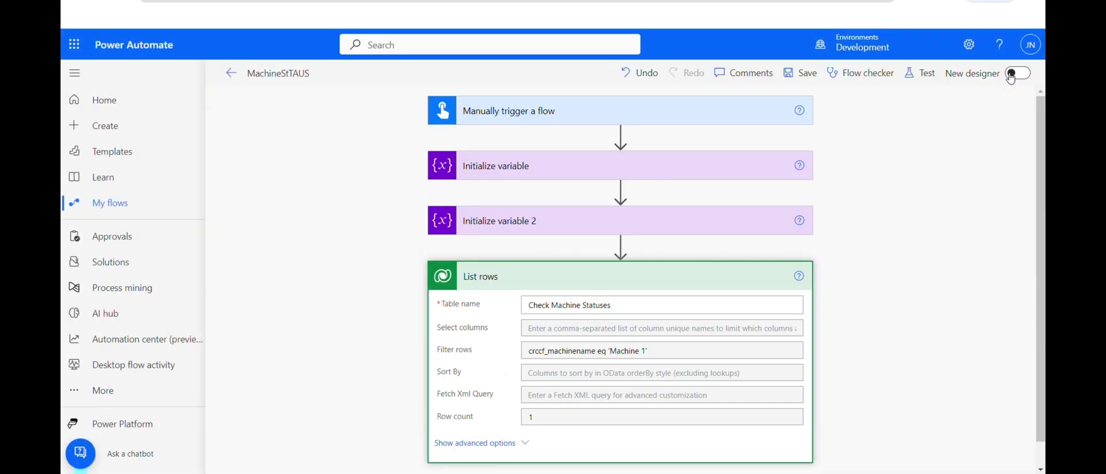
pyautogui.scroll(-1, 1042, 185)
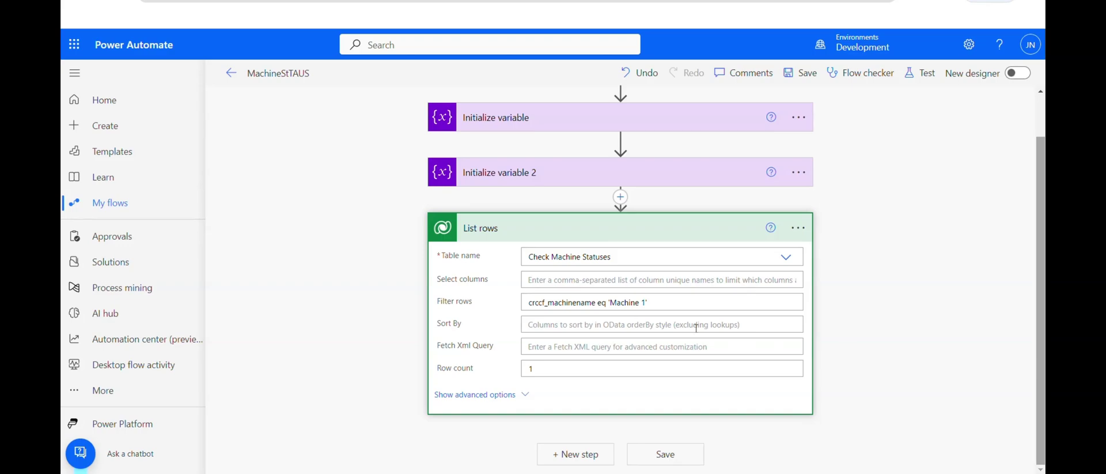
pyautogui.click(573, 455)
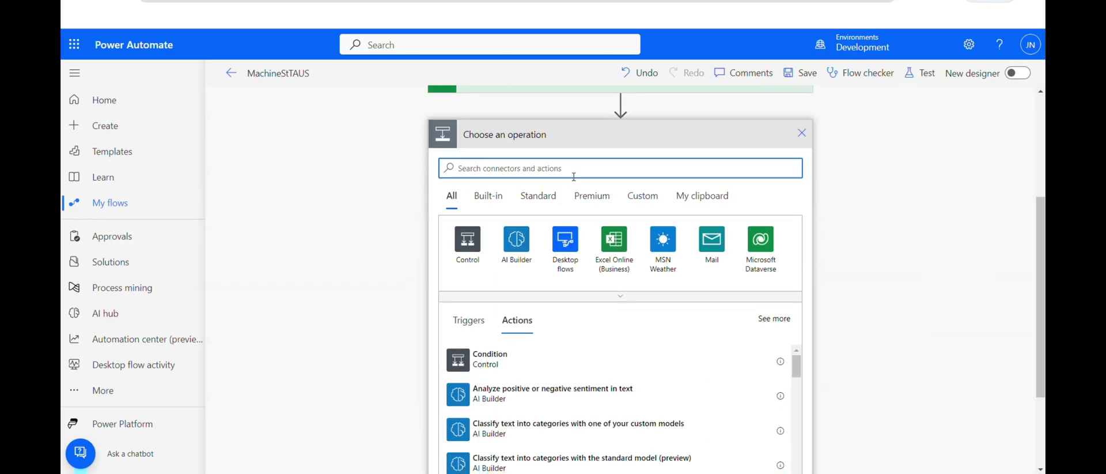
pyautogui.write('compose')
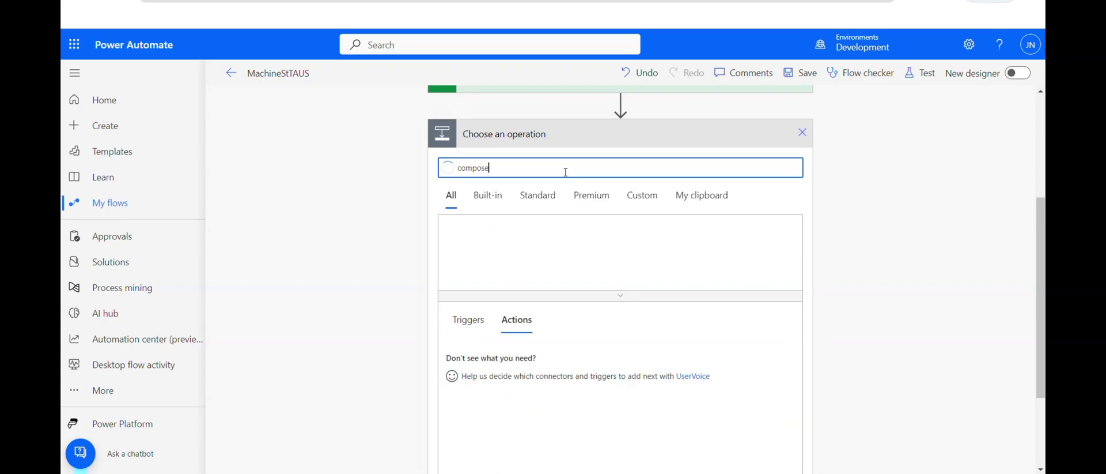
pyautogui.click(502, 362)
# - Set the Compose input to the GUID dynamic content from List rows
pyautogui.click(573, 343)
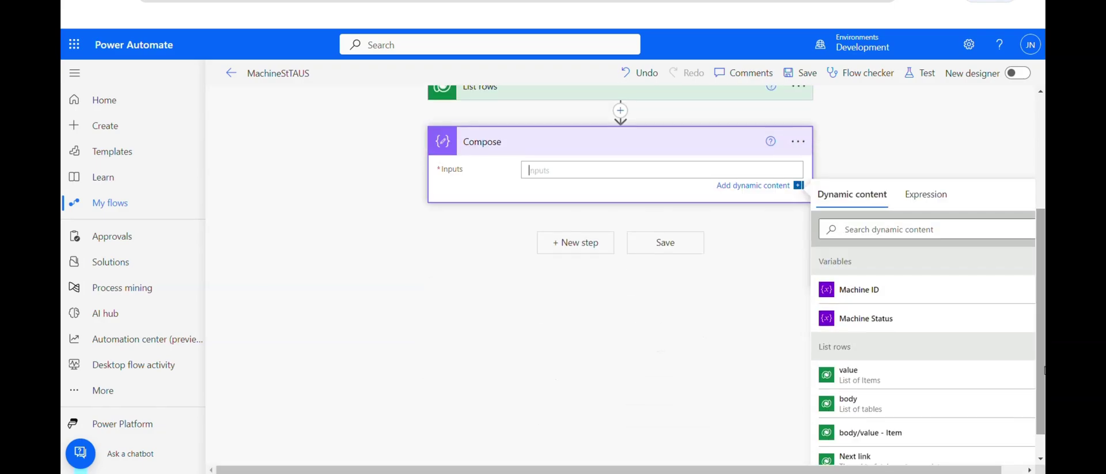
pyautogui.click(889, 228)
pyautogui.write('guid')
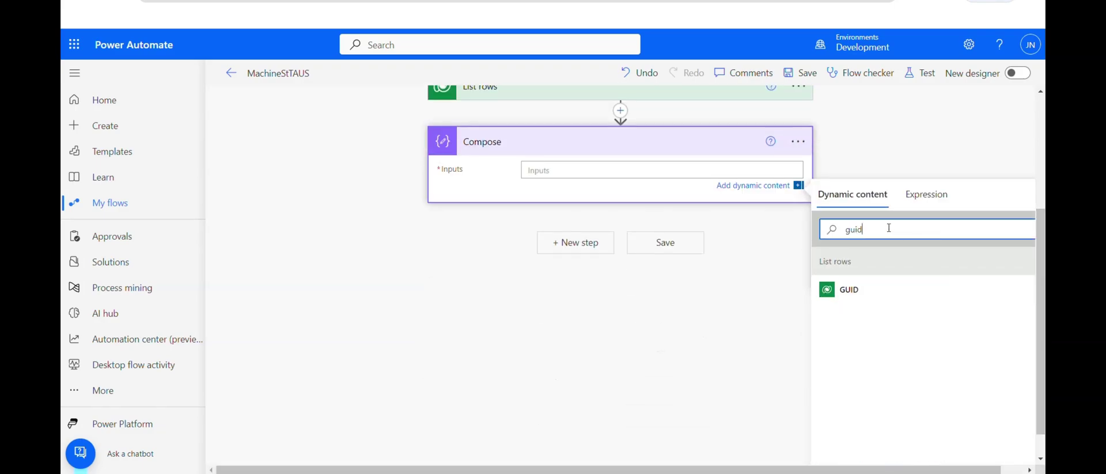
pyautogui.click(875, 285)
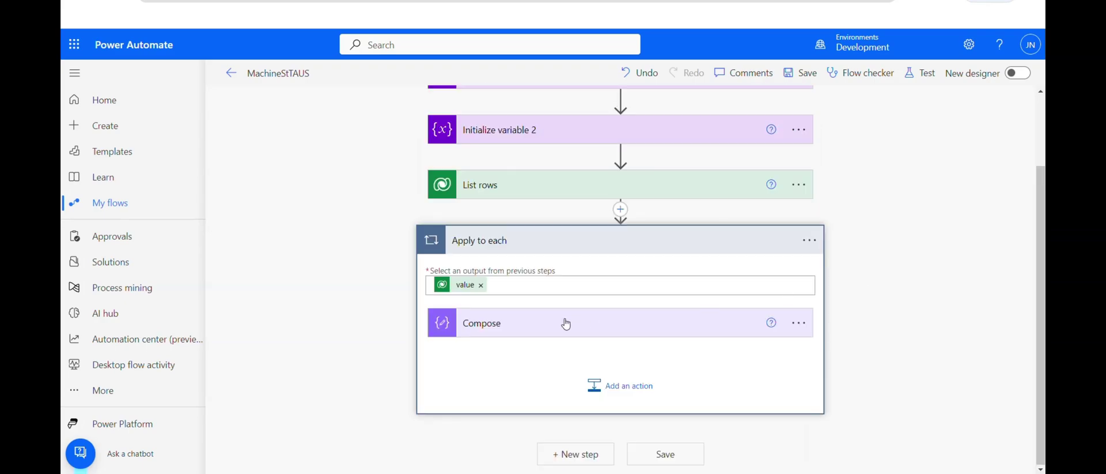
# - Add a Set variable action after Compose inside the Apply to each loop
pyautogui.click(627, 392)
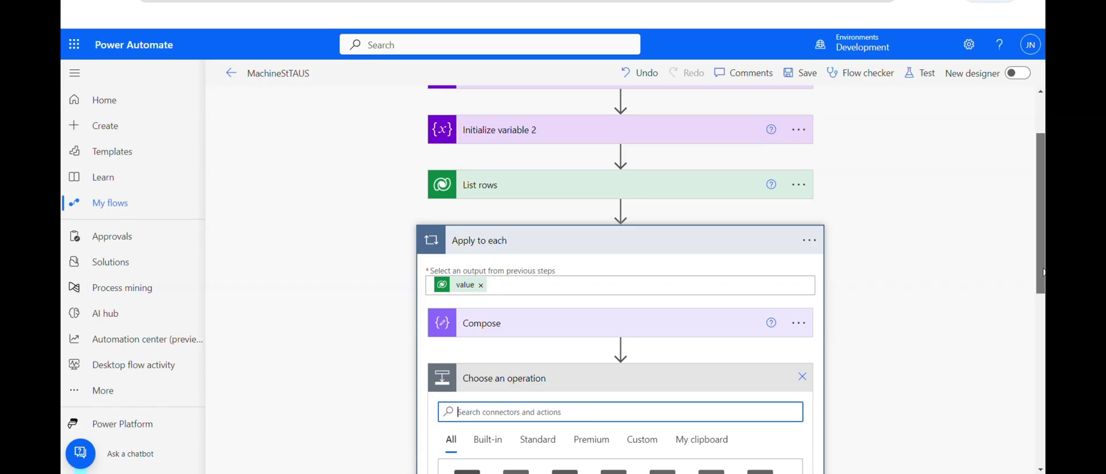
pyautogui.scroll(-3, 850, 311)
pyautogui.click(595, 230)
pyautogui.write('var')
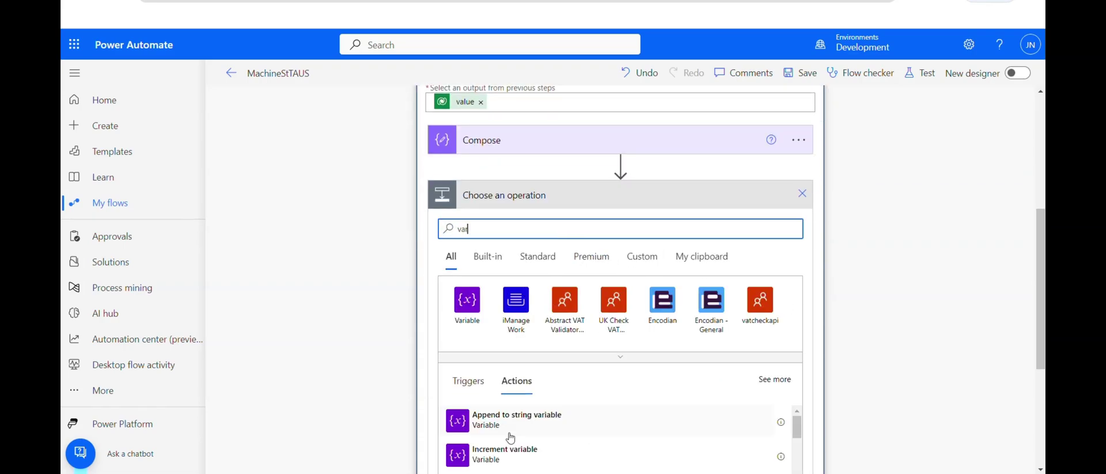
pyautogui.moveTo(1039, 243); pyautogui.dragTo(1042, 324)
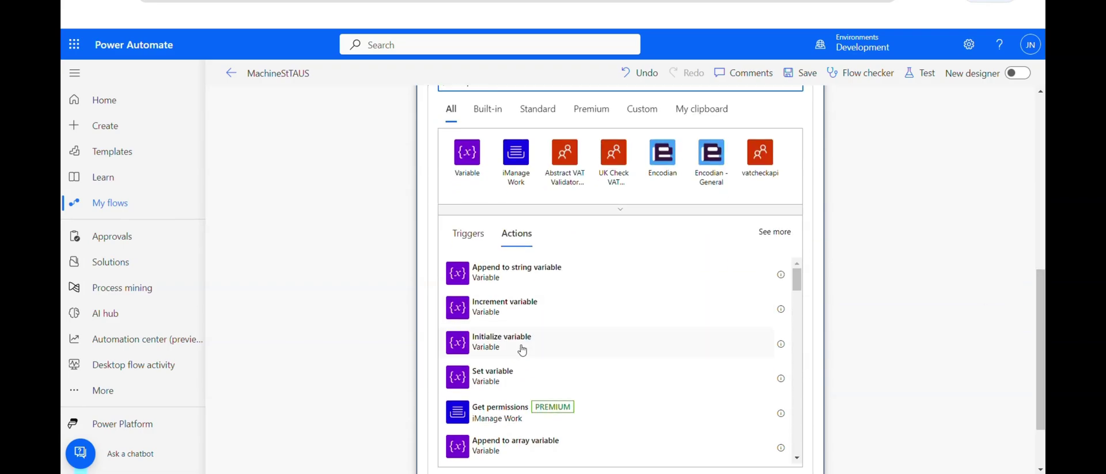
pyautogui.click(501, 371)
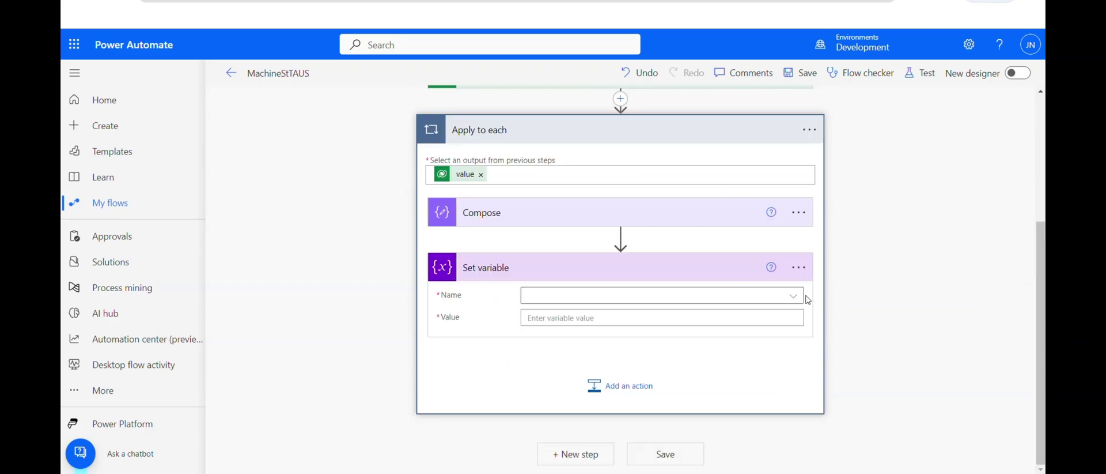
# - Configure Set variable to assign the Compose Outputs to the Machine ID variable
pyautogui.click(726, 295)
pyautogui.click(568, 339)
pyautogui.click(563, 318)
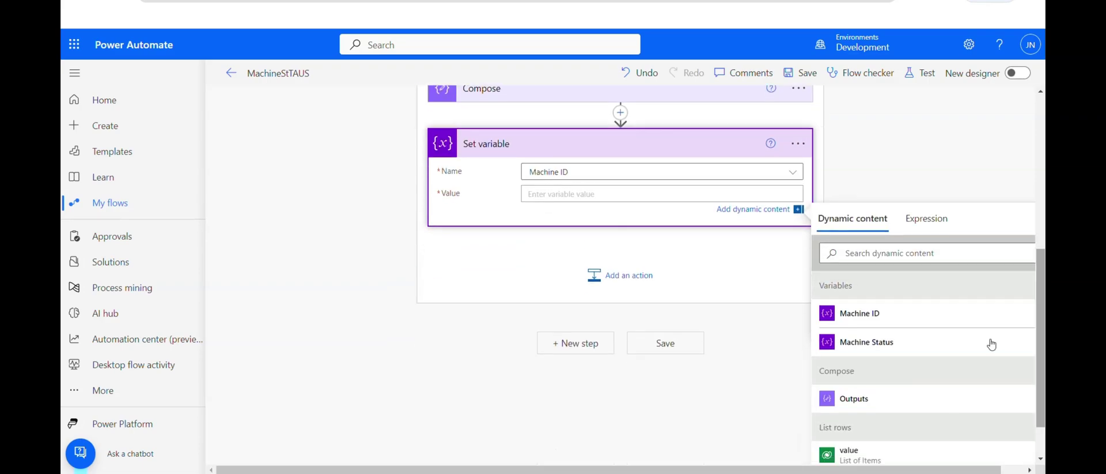
pyautogui.click(854, 398)
# - Save and manually test the flow, and check the Machine ID value output by Set variable inside Apply to each
pyautogui.click(924, 75)
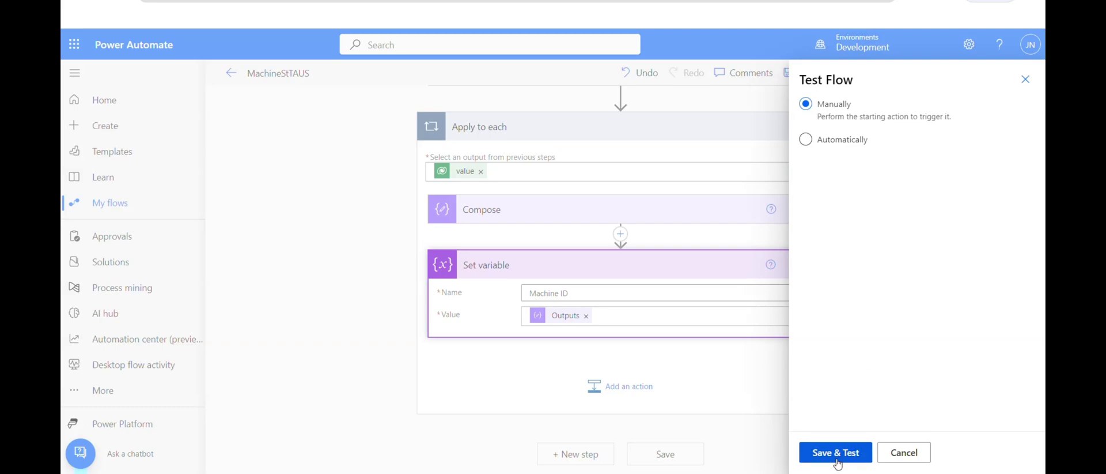
pyautogui.click(837, 453)
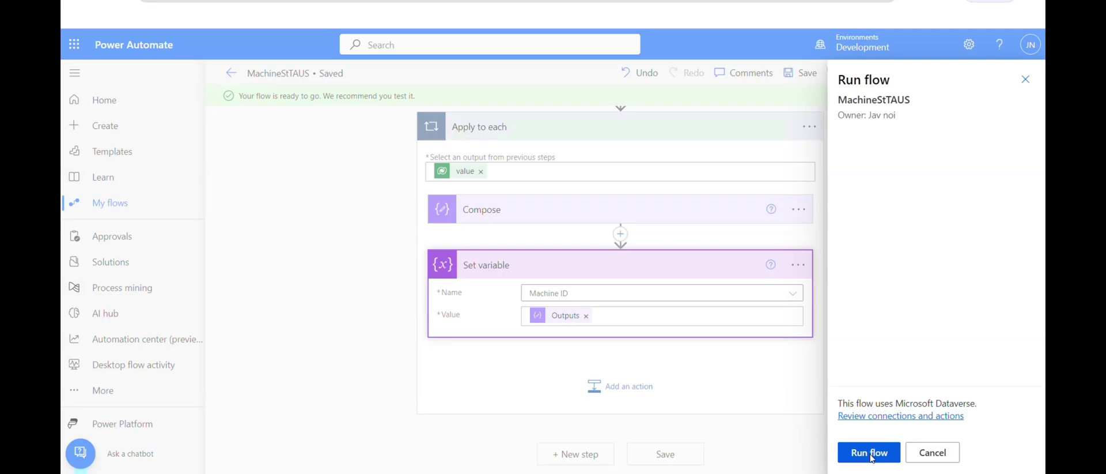
pyautogui.click(869, 453)
pyautogui.click(869, 456)
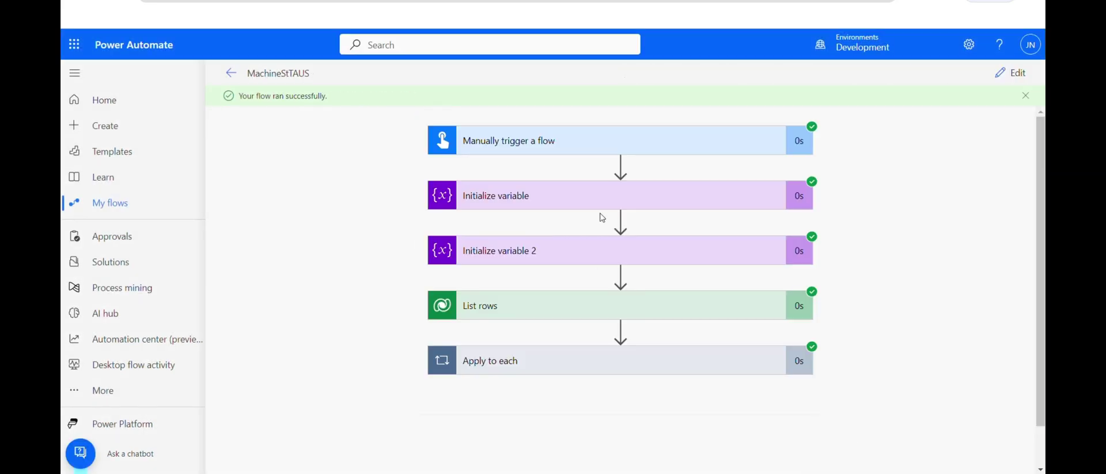
pyautogui.click(651, 365)
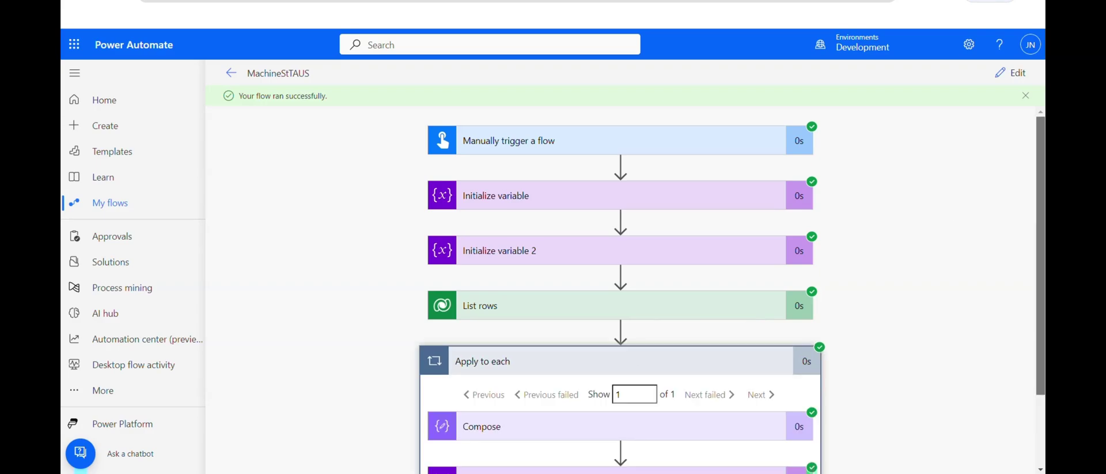
pyautogui.scroll(-2, 651, 369)
pyautogui.click(651, 377)
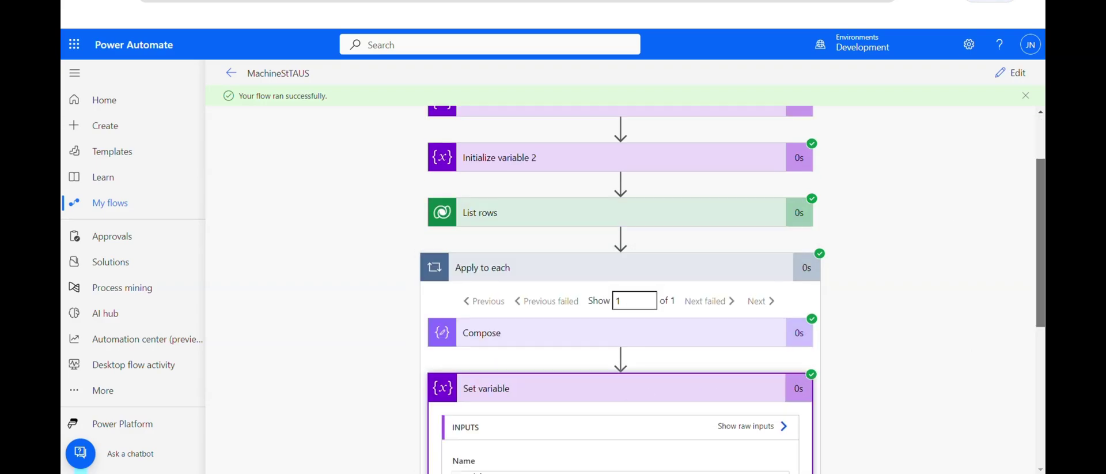
pyautogui.scroll(-4, 570, 399)
pyautogui.moveTo(535, 419); pyautogui.dragTo(459, 420)
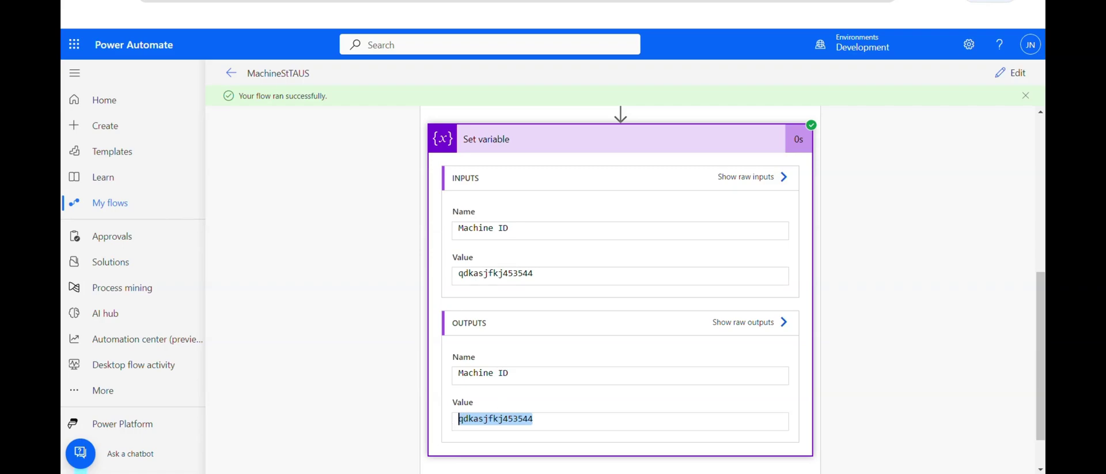
# - Reopen the flow for editing and add the Dataverse action Perform an unbound action after Apply to each
pyautogui.click(1010, 73)
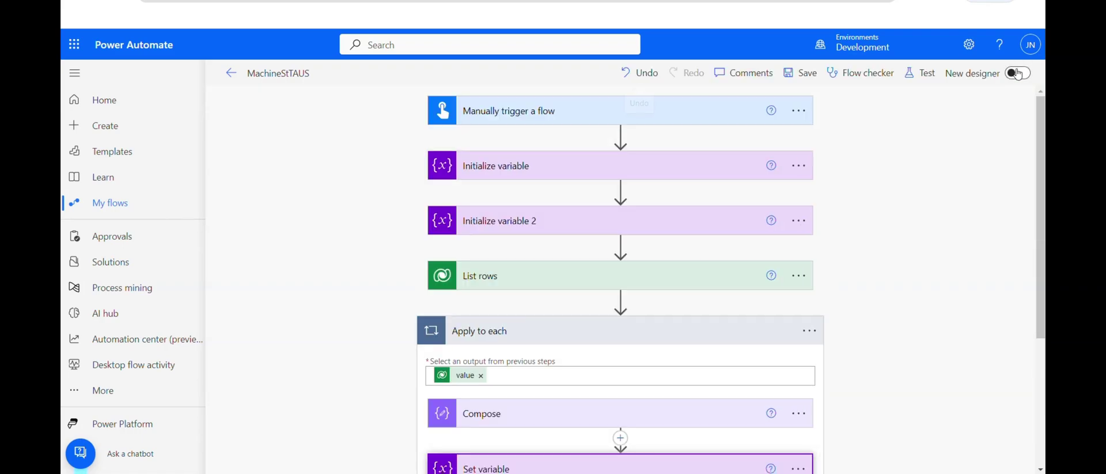
pyautogui.scroll(-4, 743, 392)
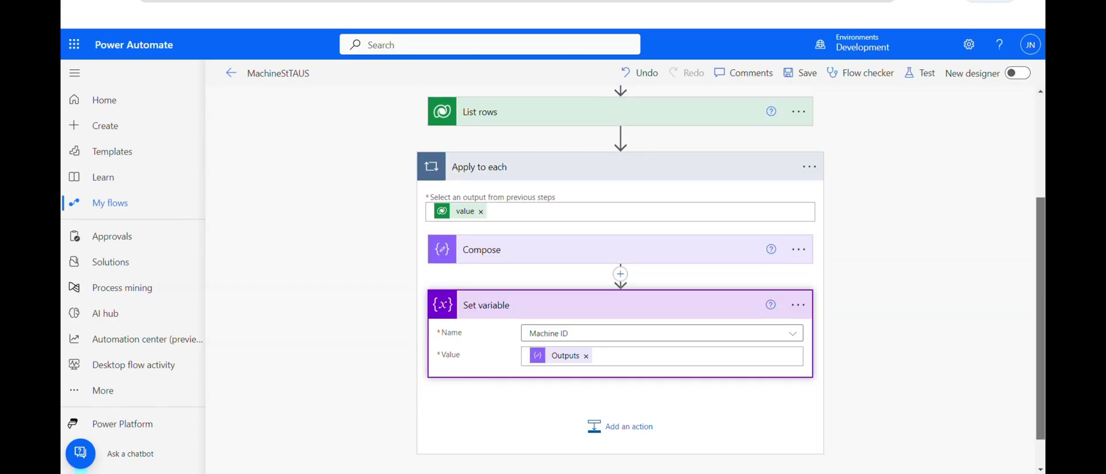
pyautogui.click(594, 453)
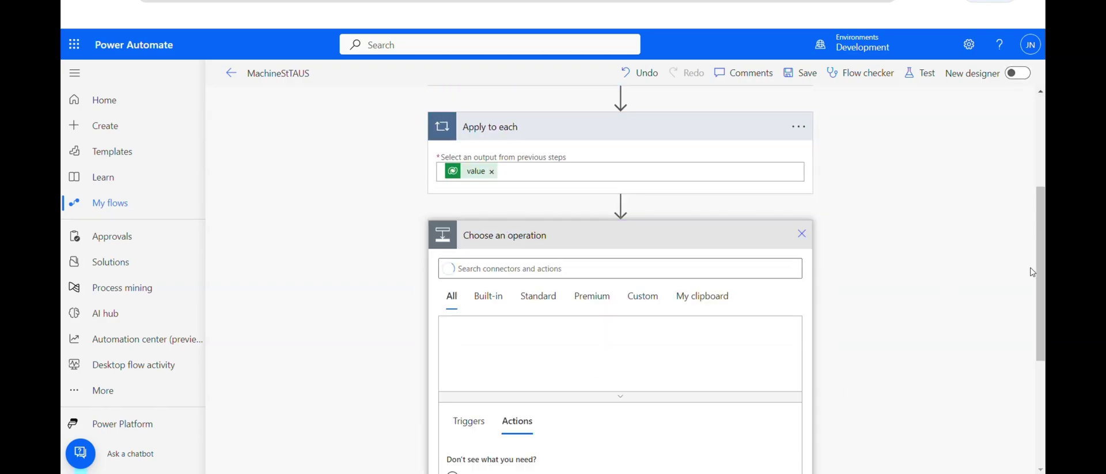
pyautogui.click(760, 225)
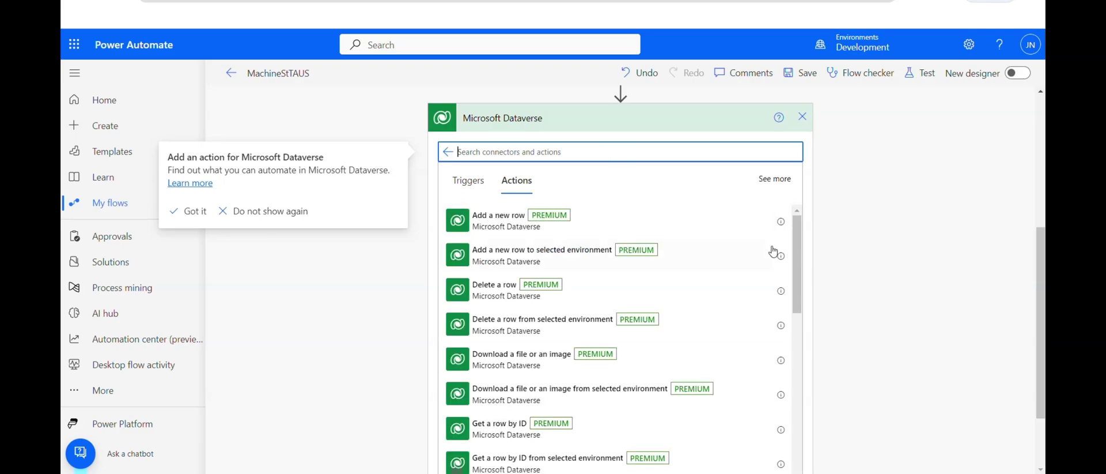
pyautogui.moveTo(795, 256); pyautogui.dragTo(796, 346)
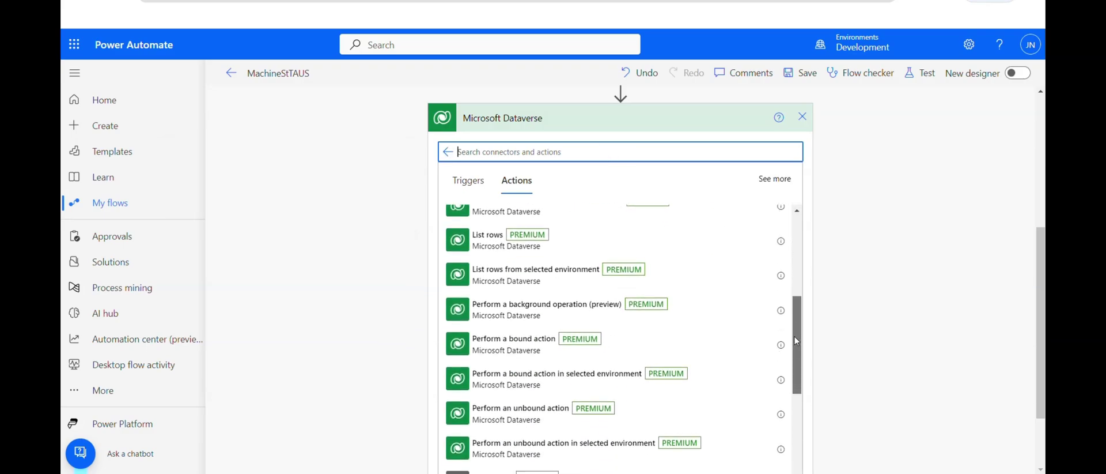
pyautogui.scroll(-2, 605, 333)
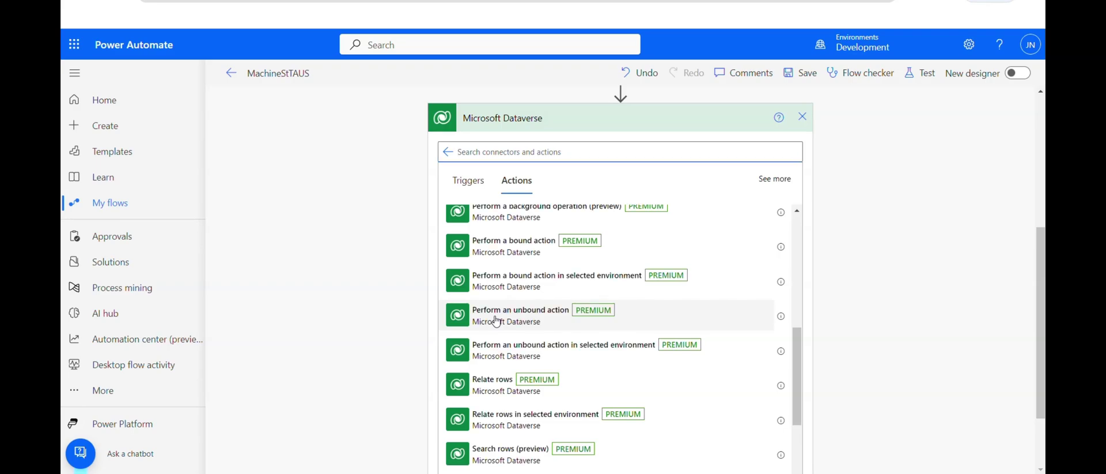
pyautogui.click(496, 321)
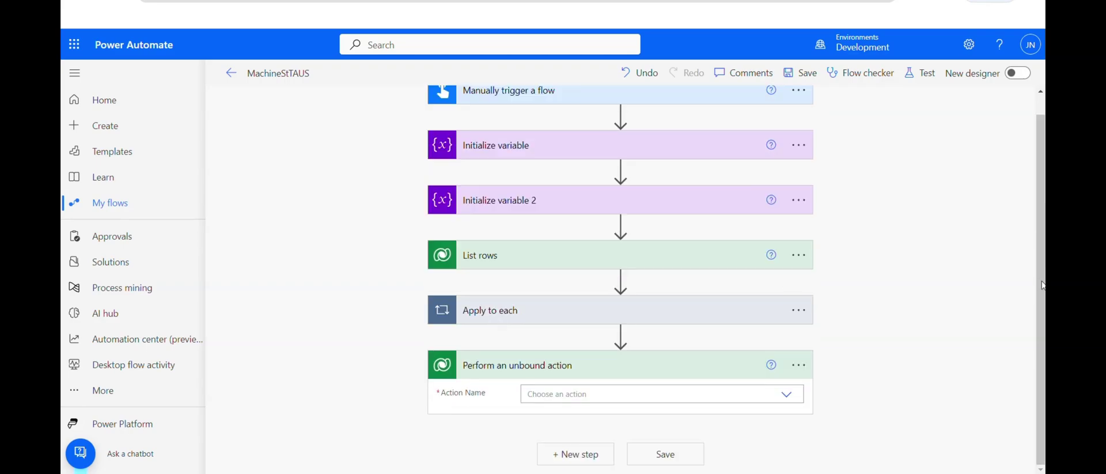
# - Set the unbound action's name to BatchGetFlowMachineStatus and its machineIds to the Machine ID variable, leaving version empty
pyautogui.click(788, 395)
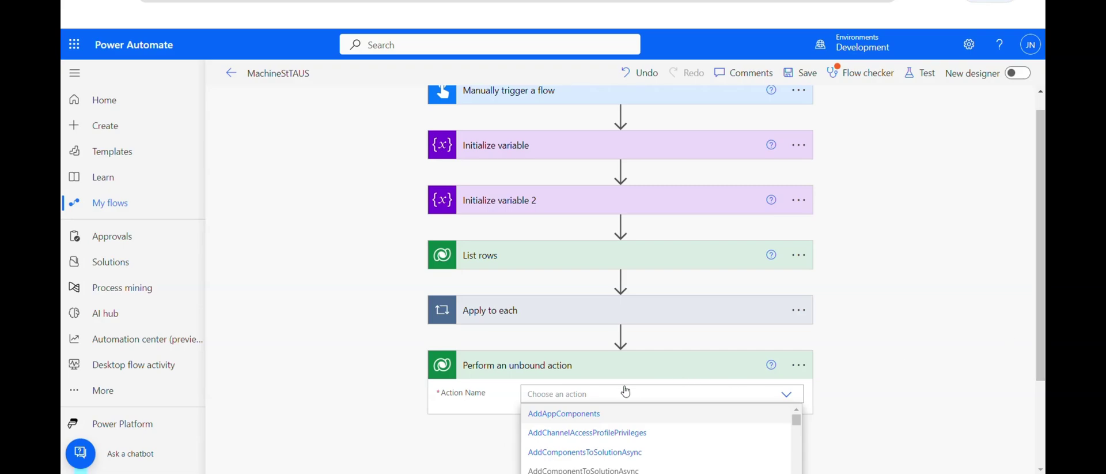
pyautogui.write('bat')
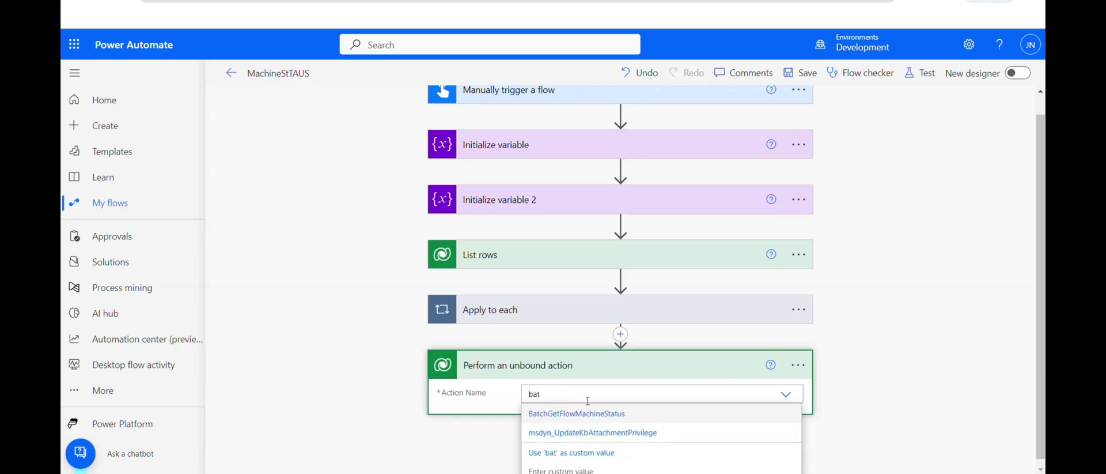
pyautogui.click(588, 413)
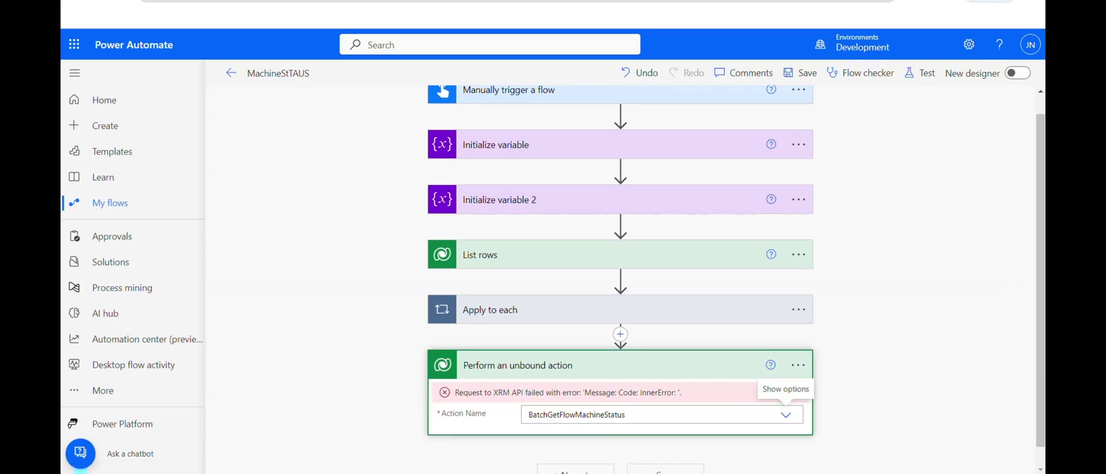
pyautogui.click(580, 395)
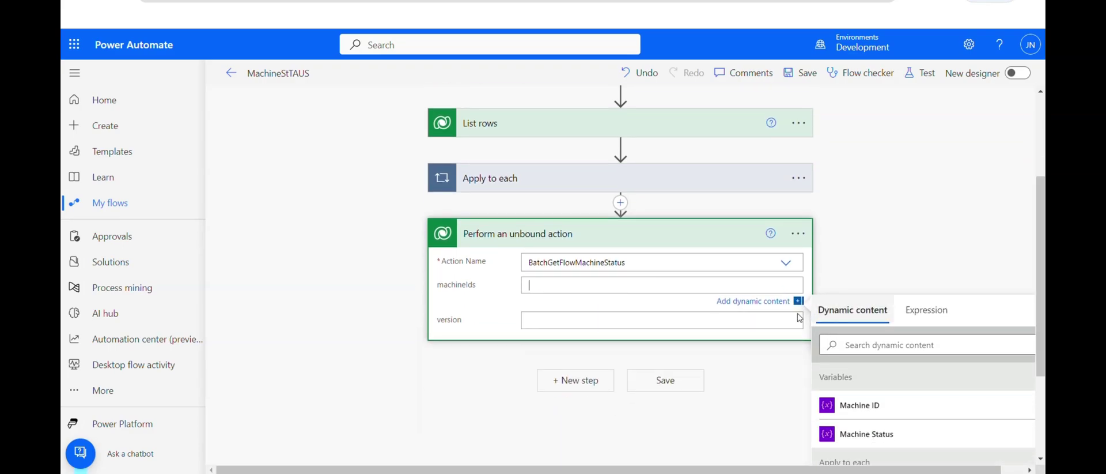
pyautogui.click(882, 408)
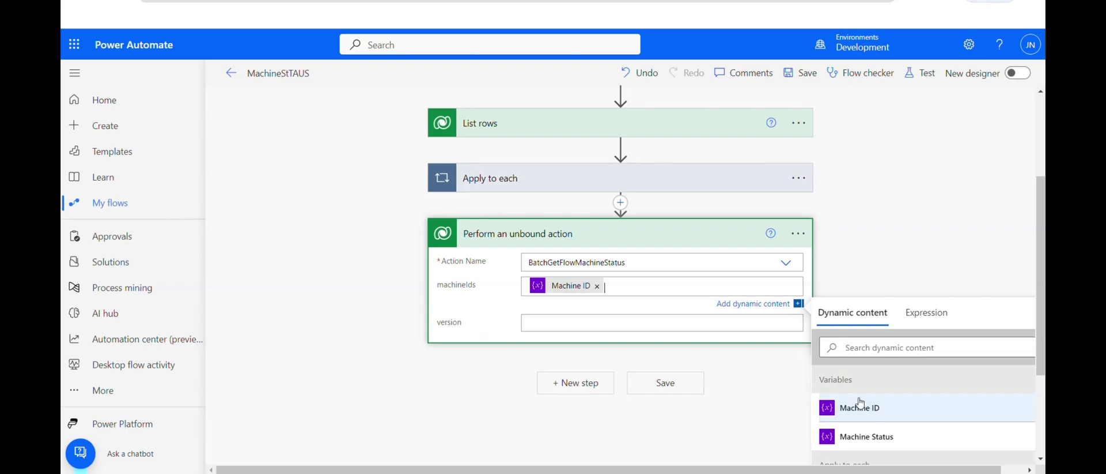
pyautogui.click(537, 323)
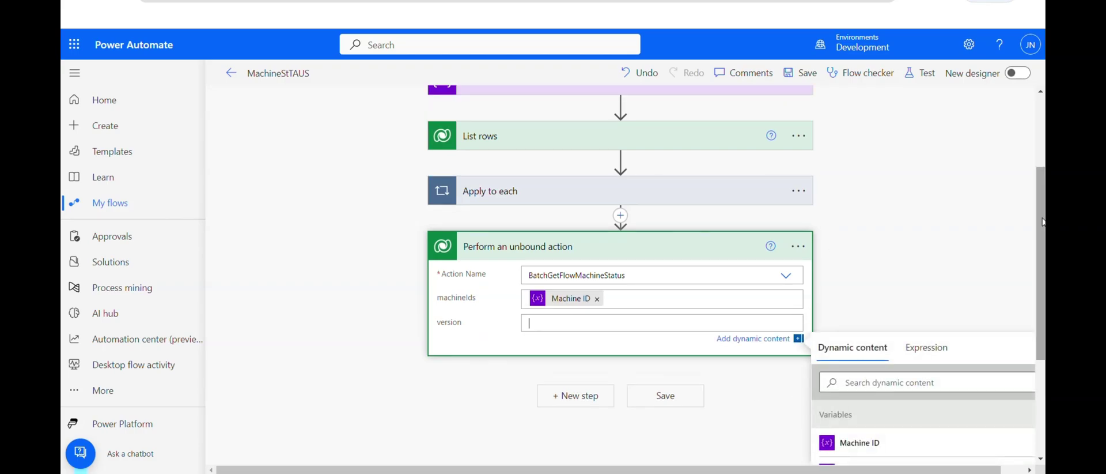
pyautogui.scroll(-2, 627, 228)
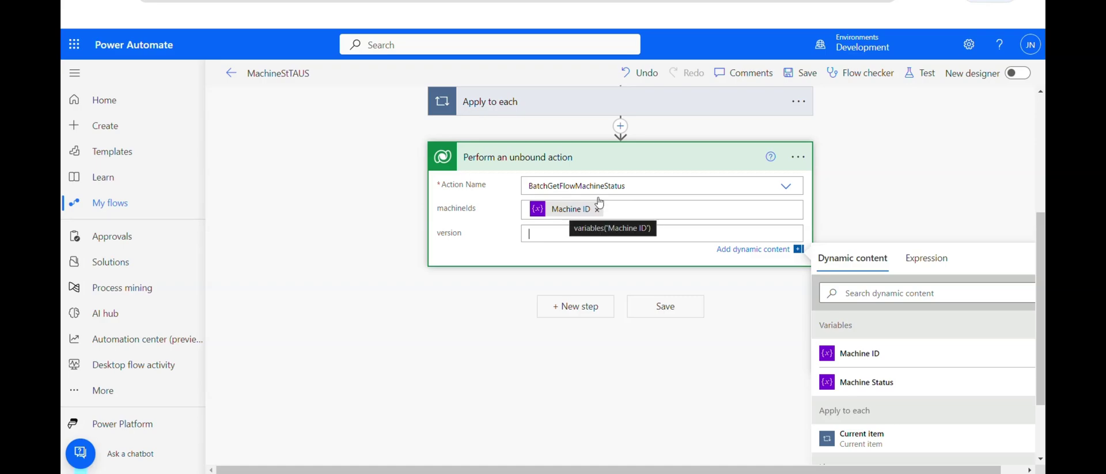
# - Save the flow and run a manual test with the BatchGetFlowMachineStatus action included
pyautogui.click(921, 73)
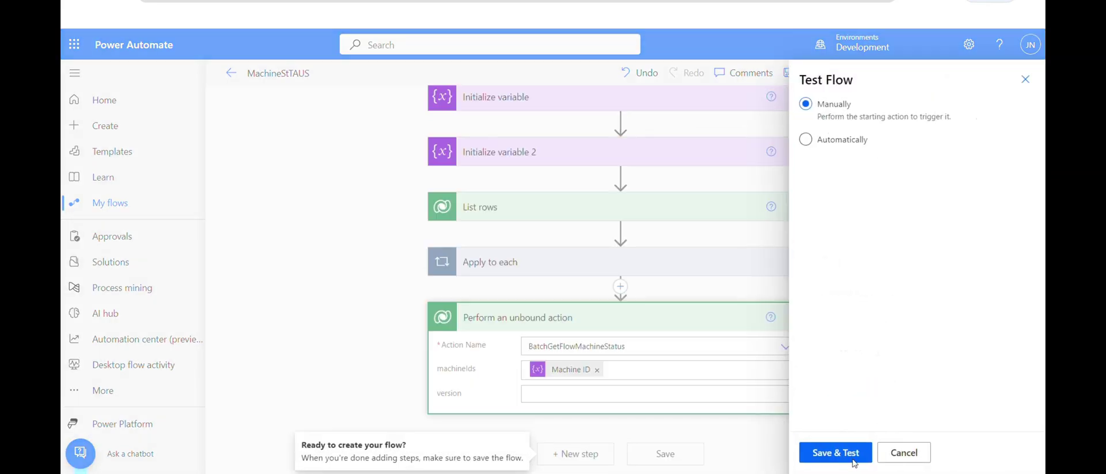
pyautogui.click(844, 460)
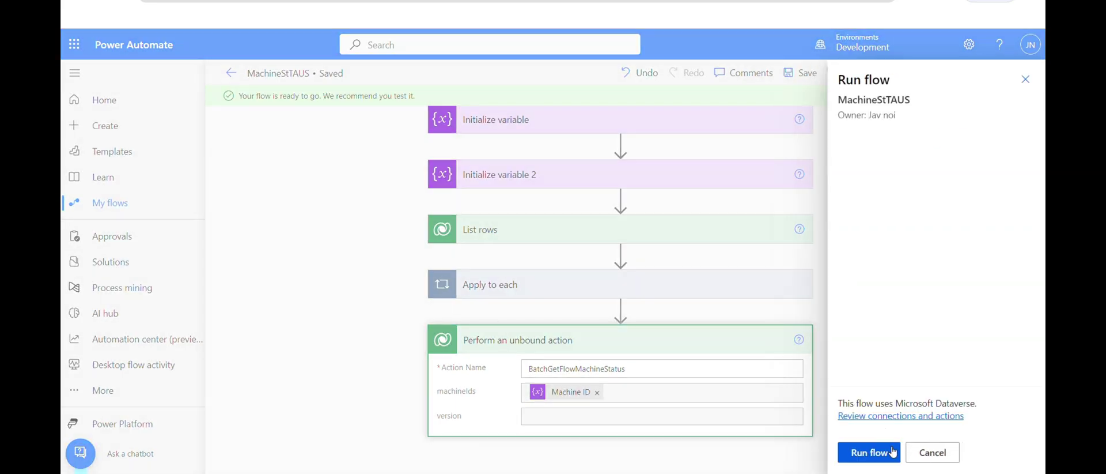
pyautogui.click(881, 452)
pyautogui.click(880, 452)
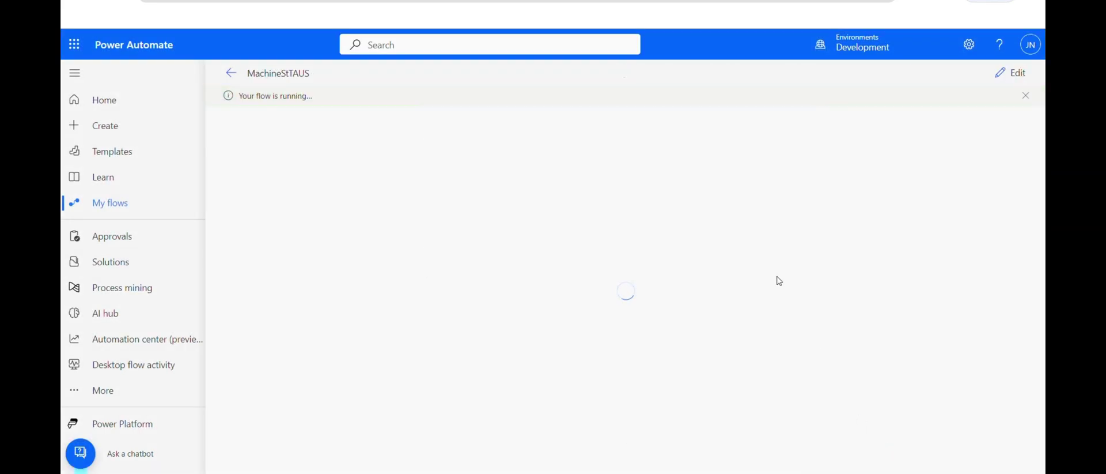
# - Examine the run error details for the Perform an unbound action step
pyautogui.scroll(-1, 1001, 355)
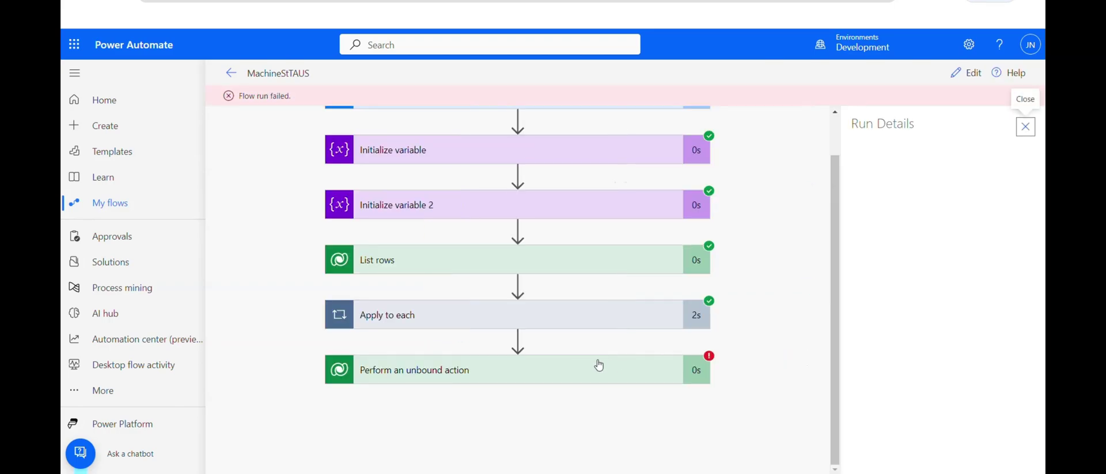
pyautogui.moveTo(858, 228); pyautogui.dragTo(945, 243)
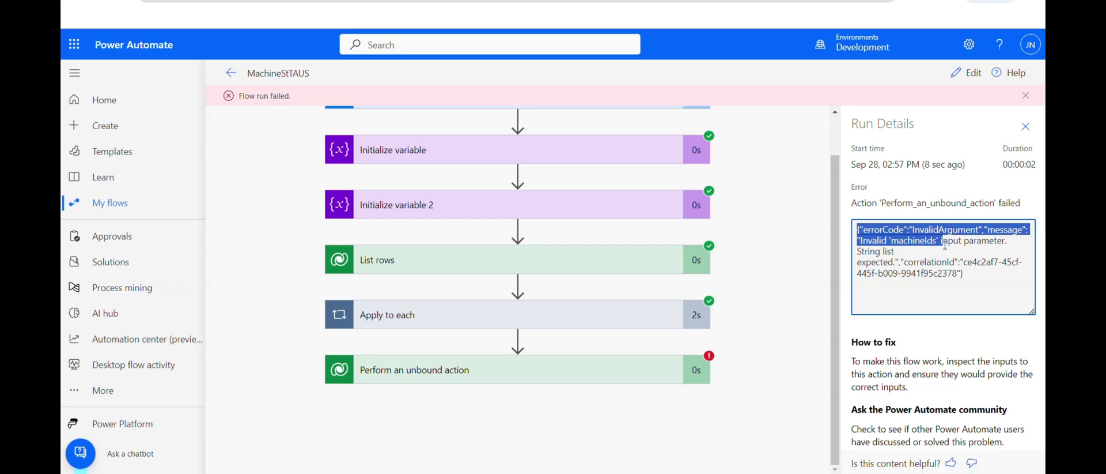
pyautogui.moveTo(971, 282); pyautogui.dragTo(855, 229)
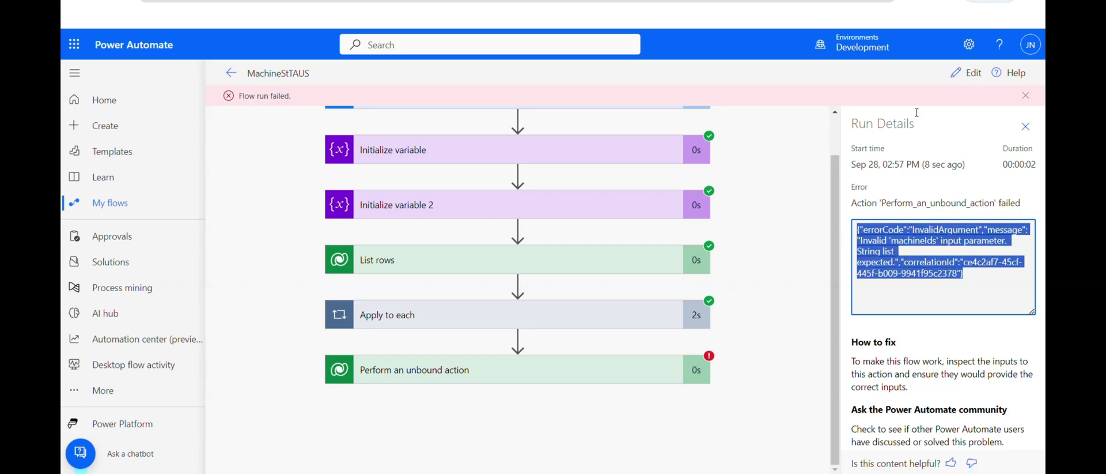
# - Reopen the flow for editing and wrap the Machine ID variable in square brackets in the unbound action's machineIds
pyautogui.click(966, 72)
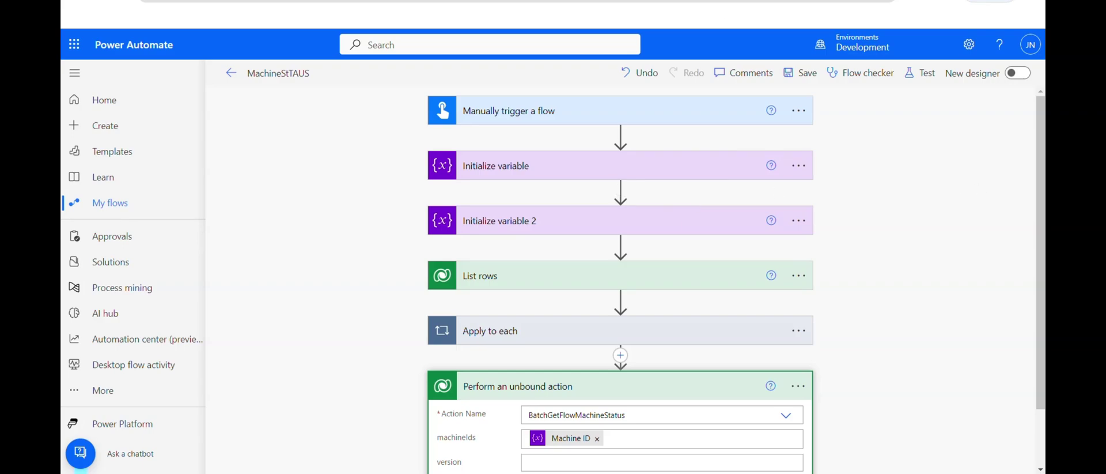
pyautogui.scroll(-2, 1040, 231)
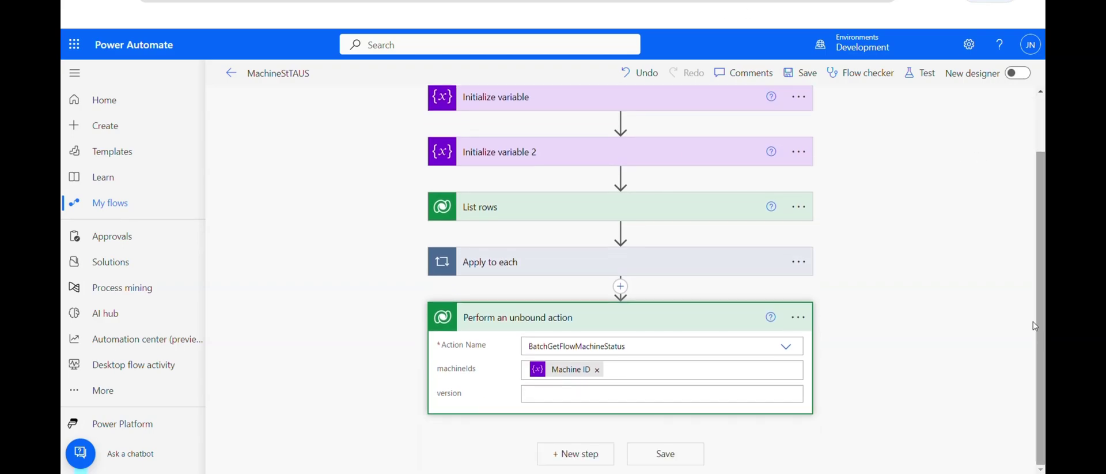
pyautogui.click(621, 365)
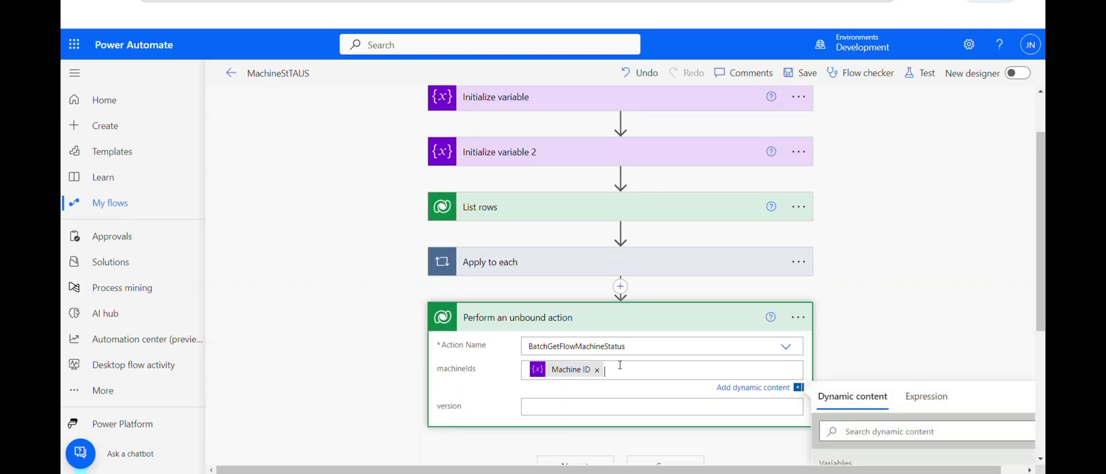
pyautogui.scroll(-4, 644, 231)
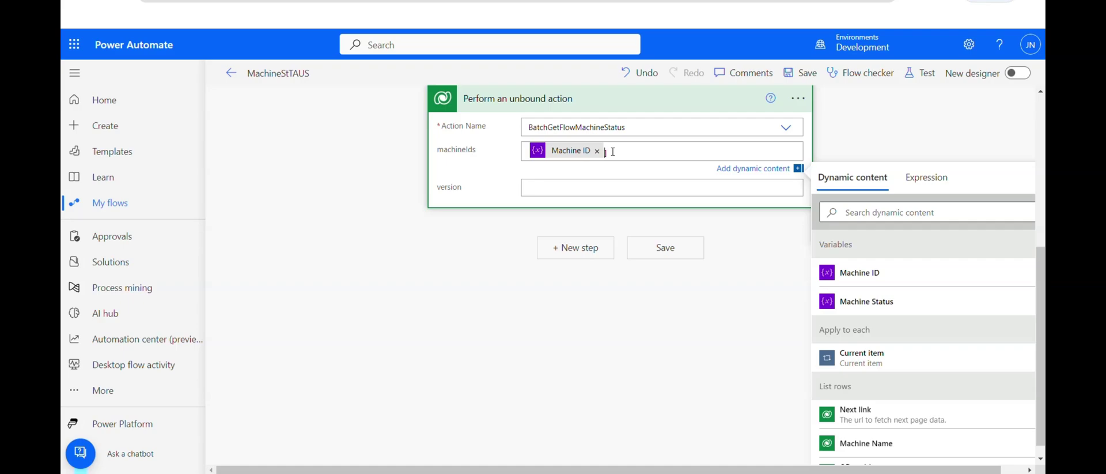
pyautogui.write('[')
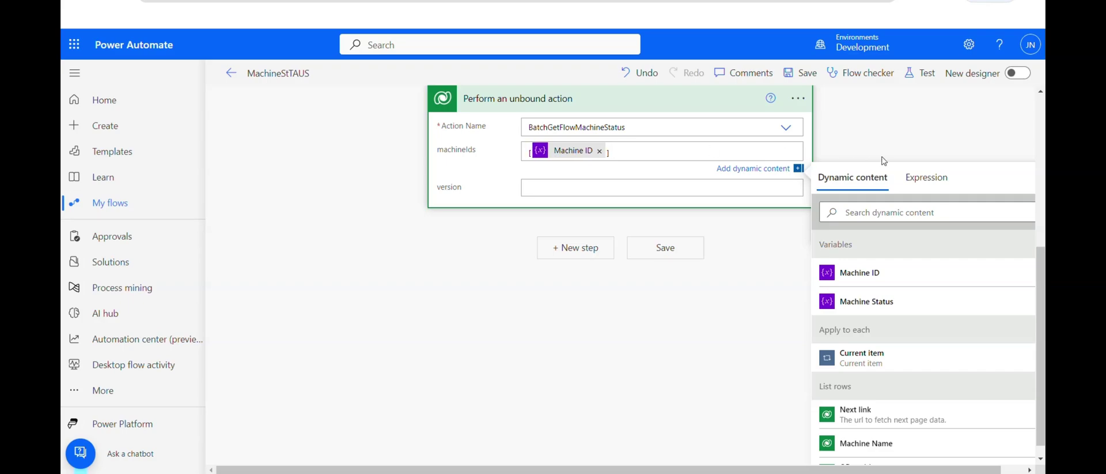
# - Add an Initialize variable action between Initialize variable 2 and List rows, named PerformUnboundAction with type Object
pyautogui.scroll(3, 870, 162)
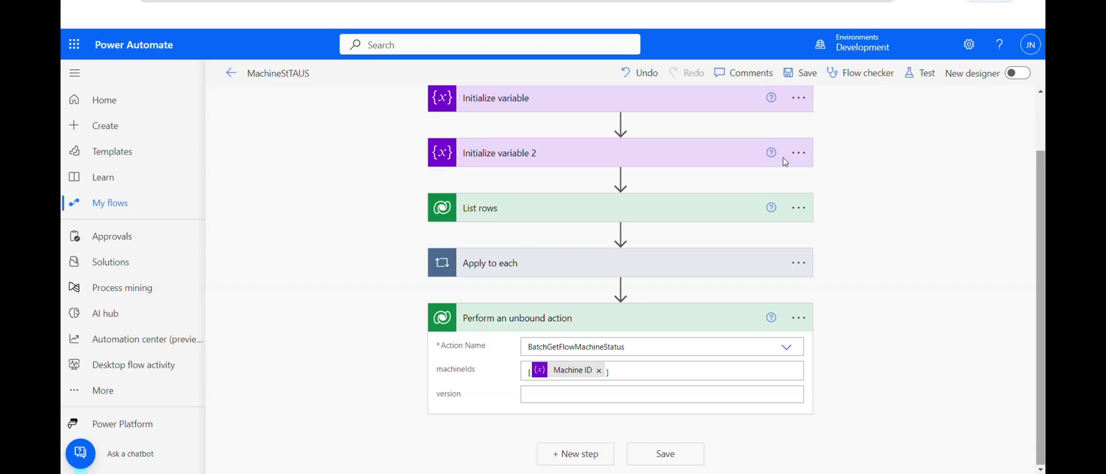
pyautogui.click(620, 177)
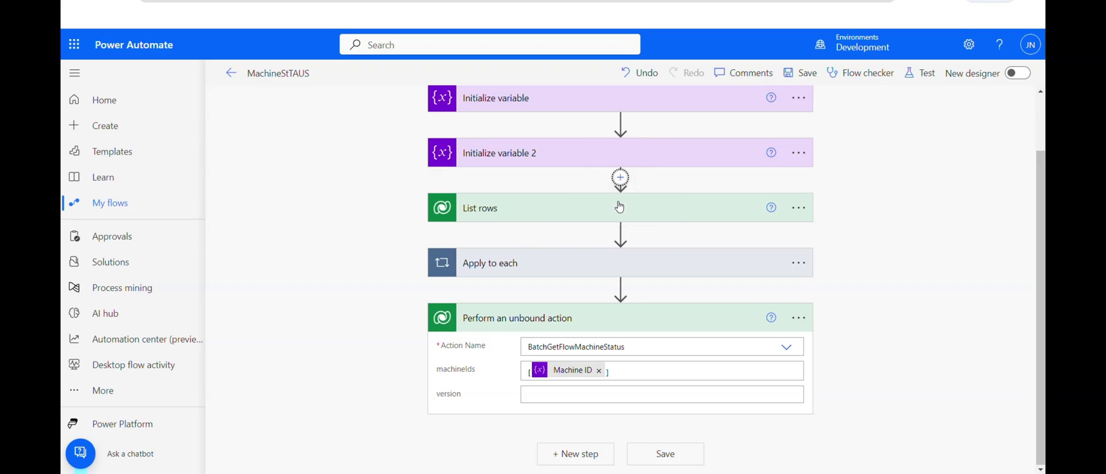
pyautogui.click(610, 197)
pyautogui.write('variable')
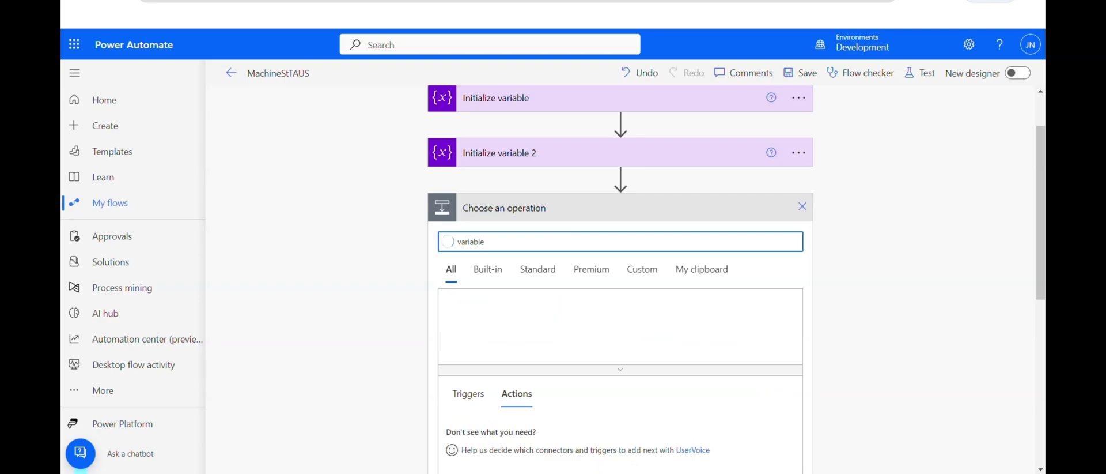
pyautogui.scroll(-2, 501, 346)
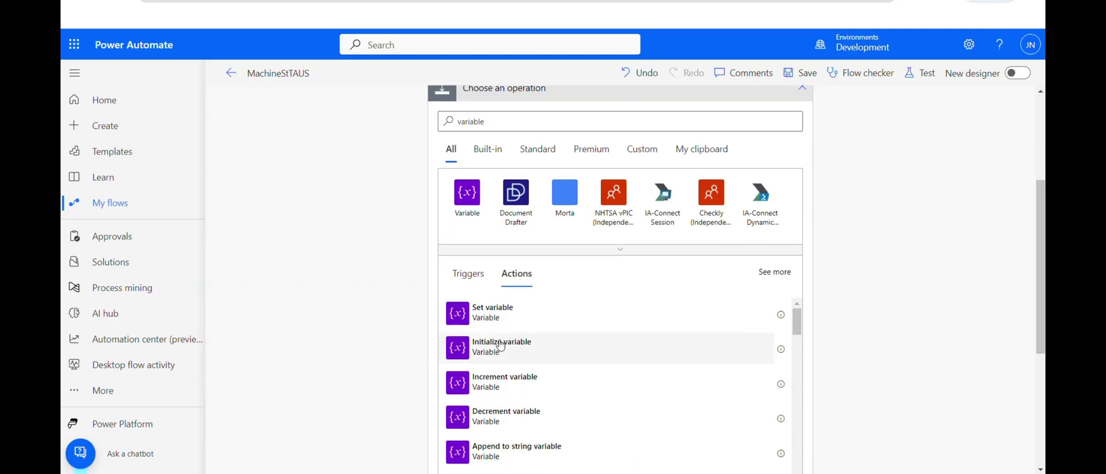
pyautogui.click(502, 346)
pyautogui.click(740, 187)
pyautogui.write('PerformUnboundAction')
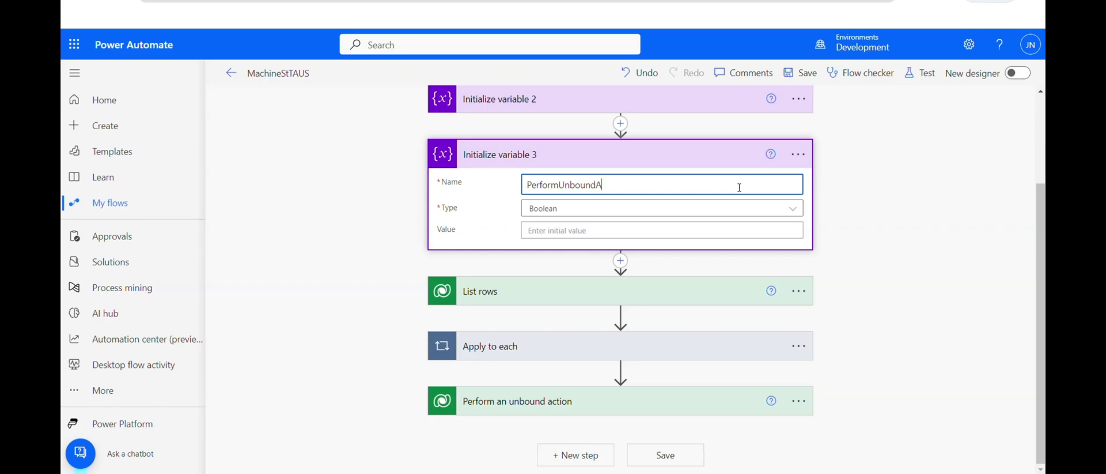
pyautogui.click(794, 210)
pyautogui.click(569, 321)
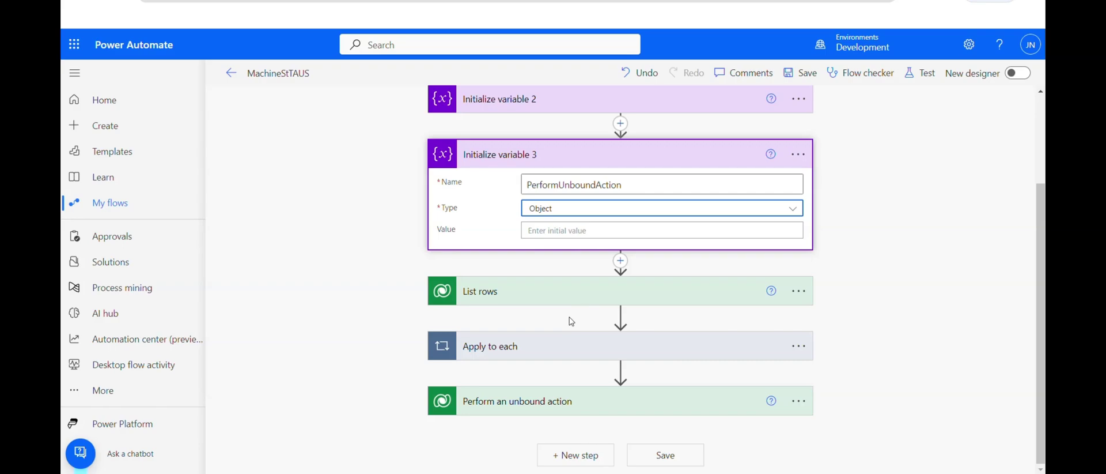
# - Set PerformUnboundAction's initial value to sample JSON with a body holding odata.context and machineStatuses, using machineId ajshdjashfjjdsfsdf and status Busy
pyautogui.click(587, 226)
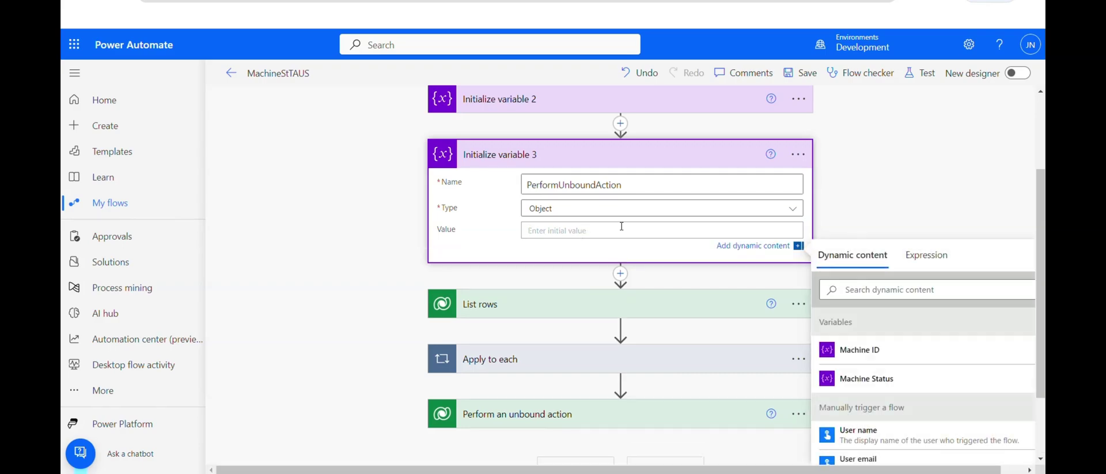
pyautogui.scroll(-1, 1008, 258)
pyautogui.click(633, 346)
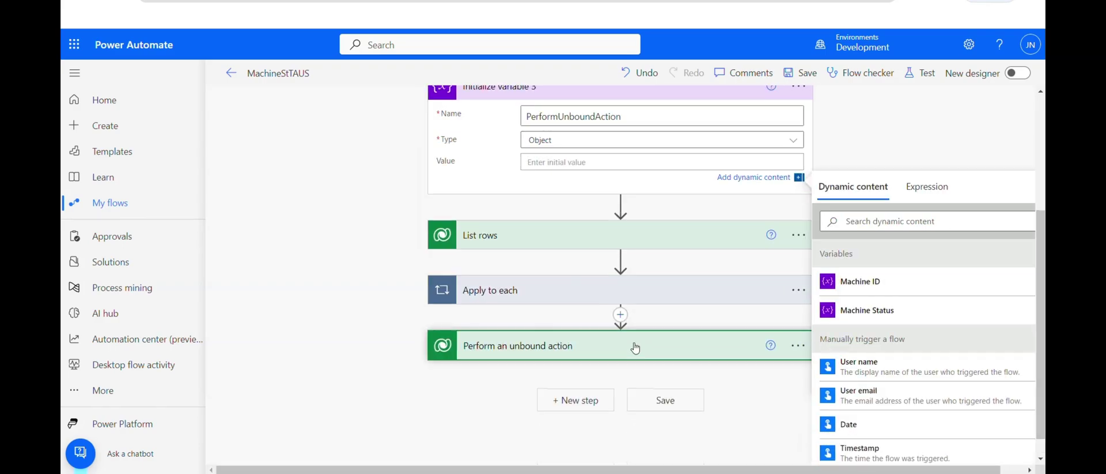
pyautogui.scroll(1, 630, 248)
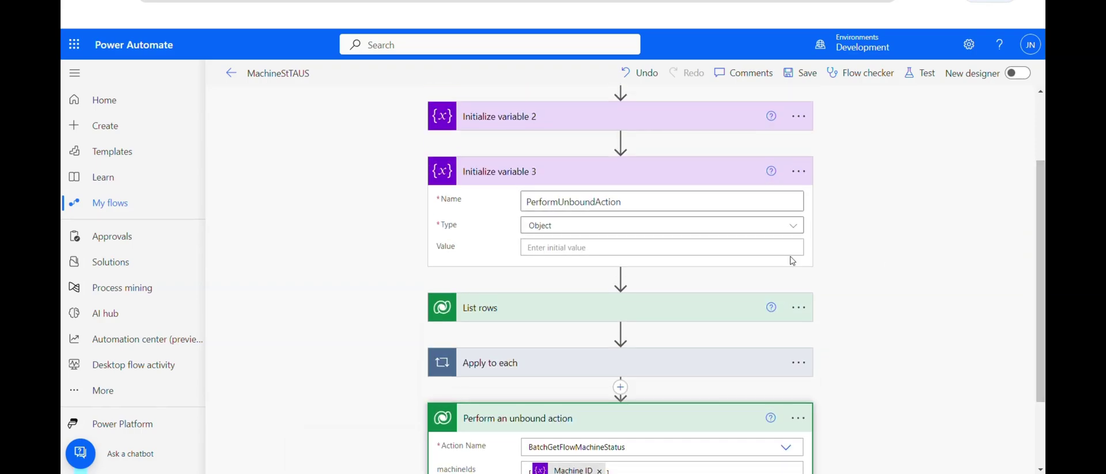
pyautogui.click(629, 248)
pyautogui.write('{   "body": {     "odata.context": "https://org0e34f8d5.crm8.dynamics.com/api/data/v9.1/$metadata#crccf_checkmachinestatuses",     "machineStatuses": "[{\\"machineId\\":ajshdjashfjjdsfsdf\\",\\"status\\":\\"Busy\\"}]"   } }')
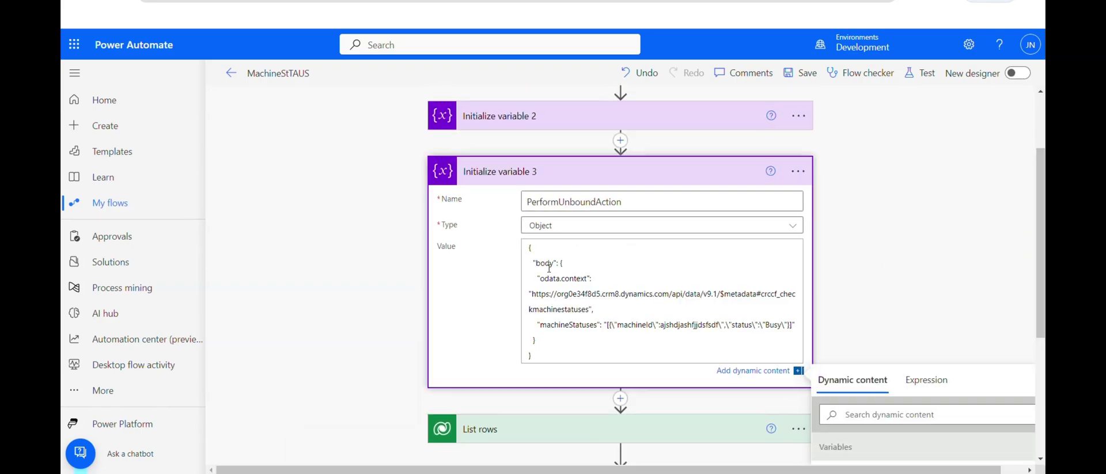
# - Review the body, odata.context and machineStatuses entries in the sample JSON against the unbound action's settings
pyautogui.doubleClick(545, 264)
pyautogui.moveTo(540, 279); pyautogui.dragTo(589, 279)
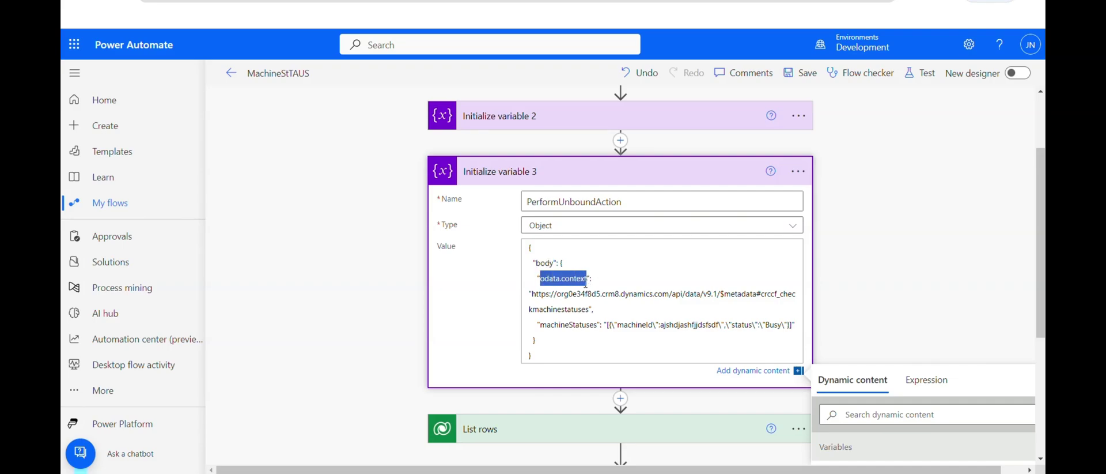
pyautogui.moveTo(551, 326); pyautogui.dragTo(587, 327)
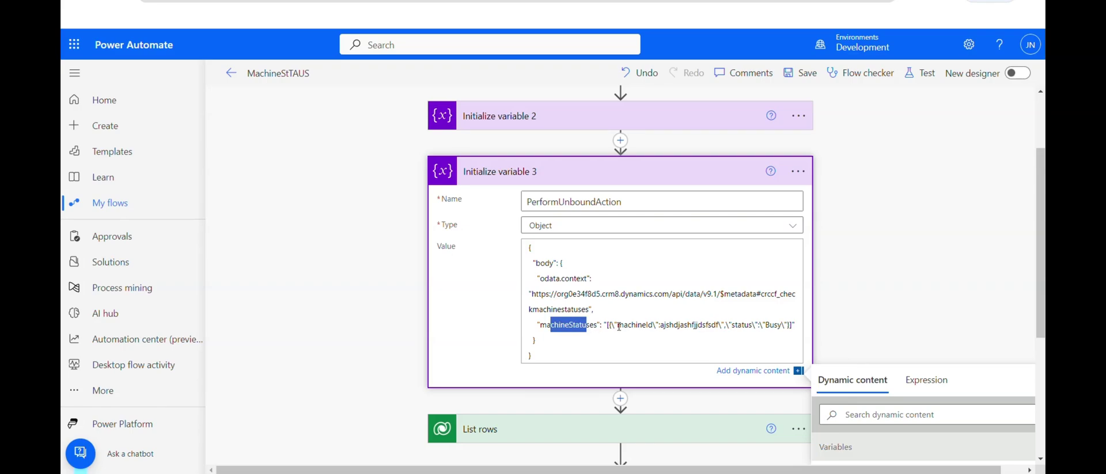
pyautogui.click(678, 325)
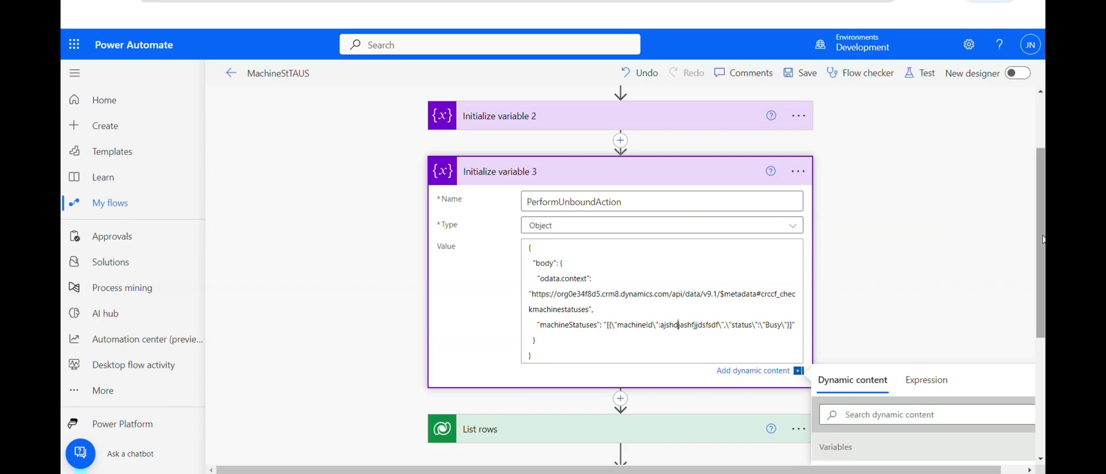
pyautogui.scroll(-3, 1040, 239)
pyautogui.scroll(3, 1040, 238)
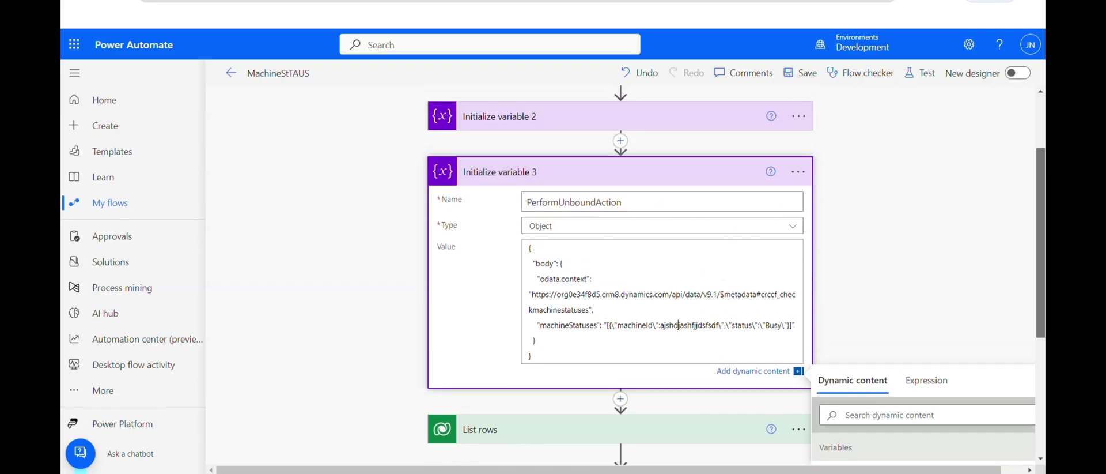
pyautogui.scroll(-3, 1040, 242)
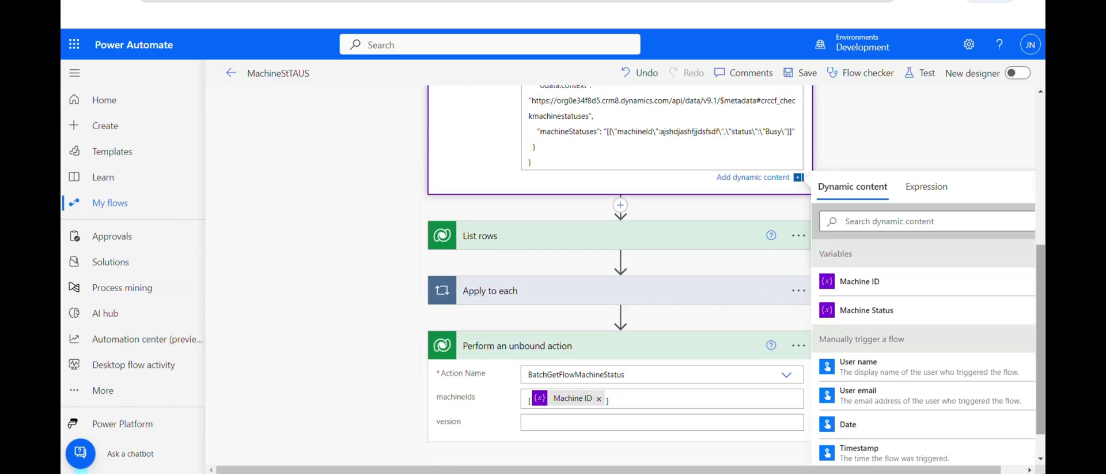
pyautogui.scroll(1, 922, 276)
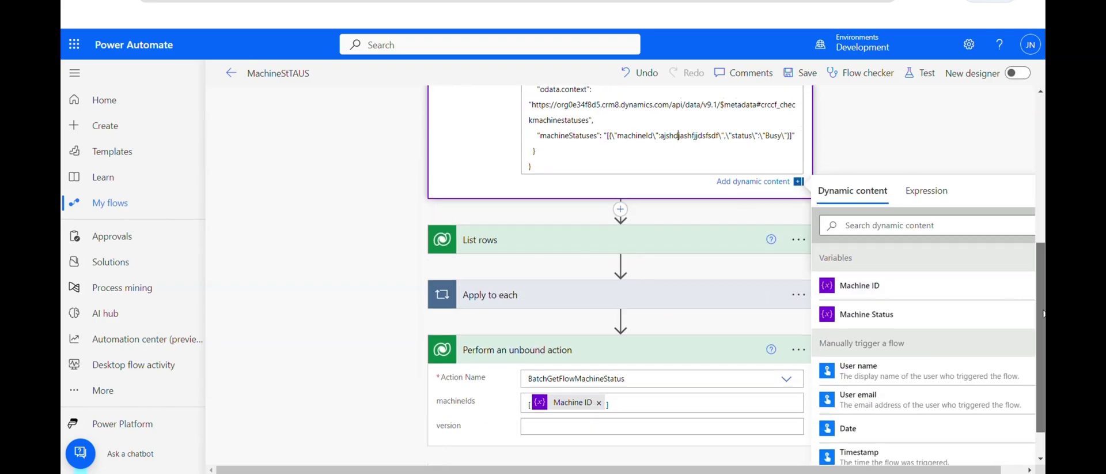
pyautogui.scroll(2, 1045, 313)
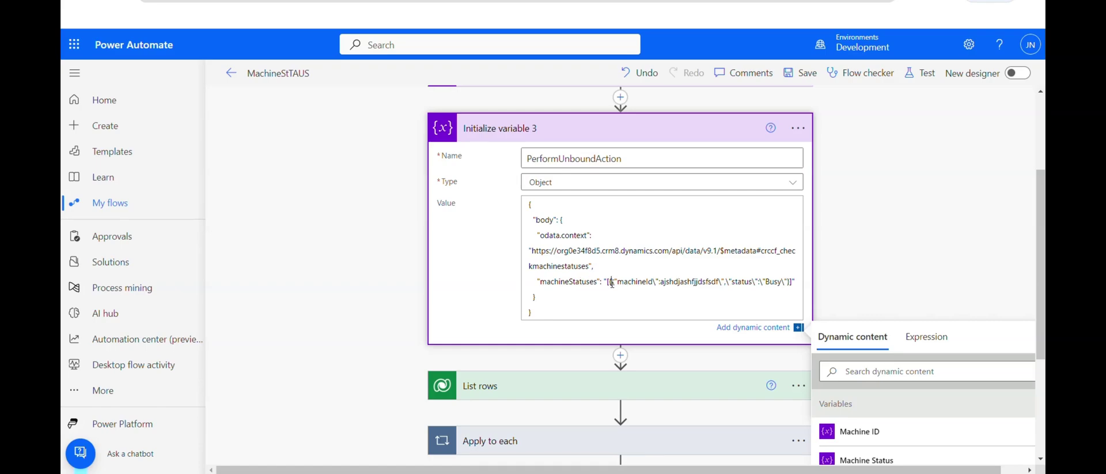
# - Try replacing the Busy status in the machineStatuses JSON with Online, and undo the edit
pyautogui.doubleClick(681, 282)
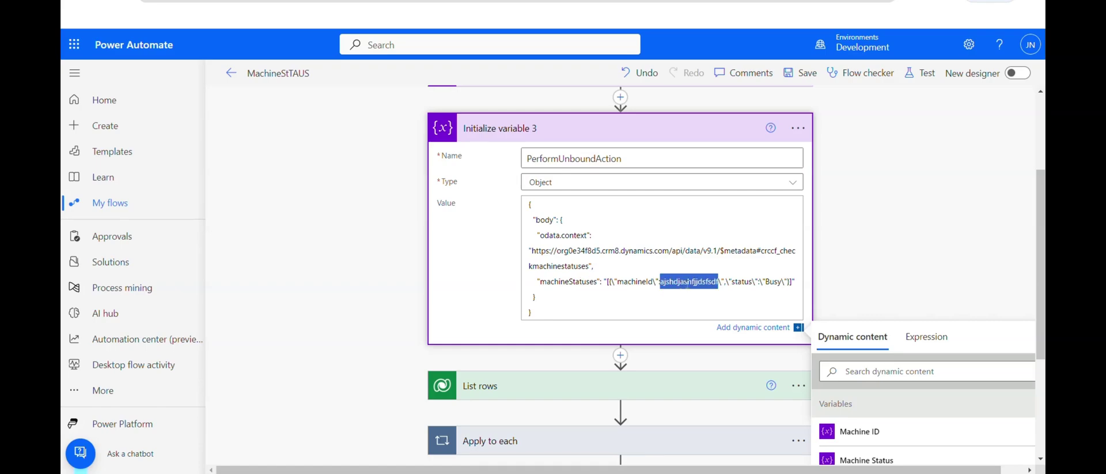
pyautogui.doubleClick(774, 281)
pyautogui.write('Onlie')
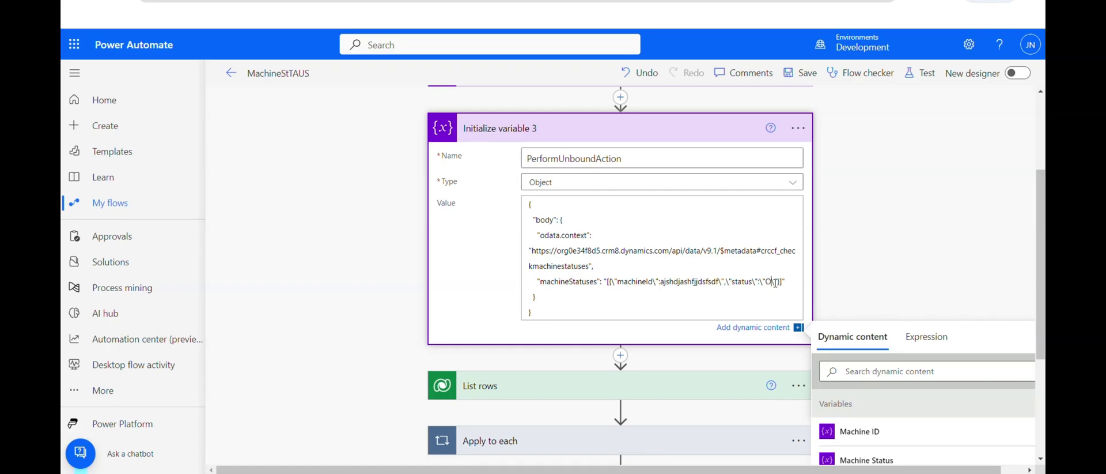
pyautogui.press('BackSpace')
pyautogui.press('BackSpace')
pyautogui.press('BackSpace')
pyautogui.press('BackSpace')
pyautogui.press('BackSpace')
pyautogui.write('Online\\"')
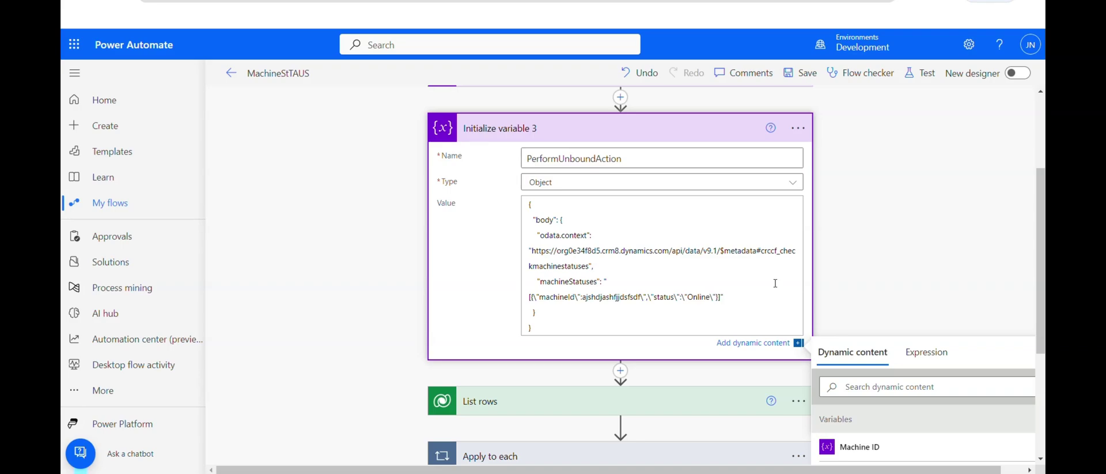
pyautogui.scroll(-1, 620, 226)
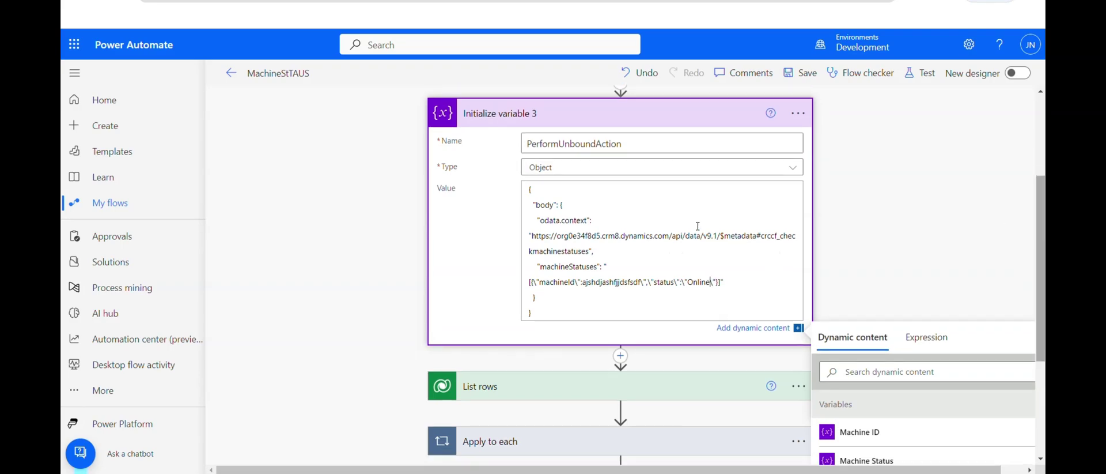
pyautogui.hotkey('ctrl', 'z')
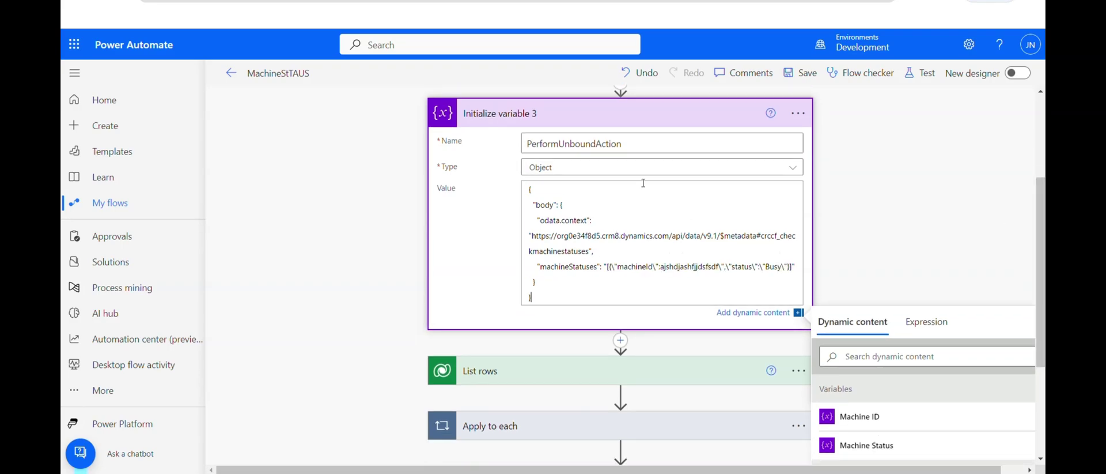
# - Delete the Perform an unbound action step after Apply to each from the flow
pyautogui.scroll(-3, 800, 310)
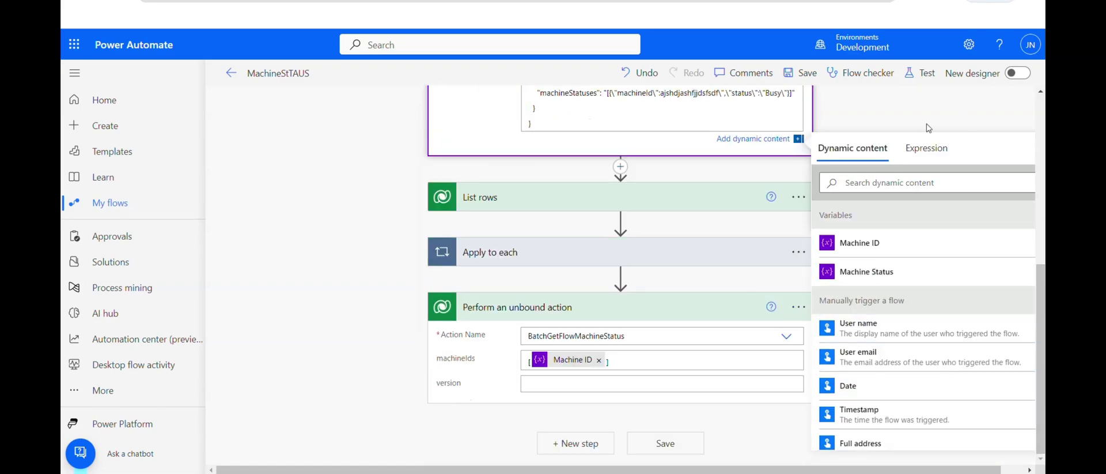
pyautogui.click(714, 282)
pyautogui.click(792, 323)
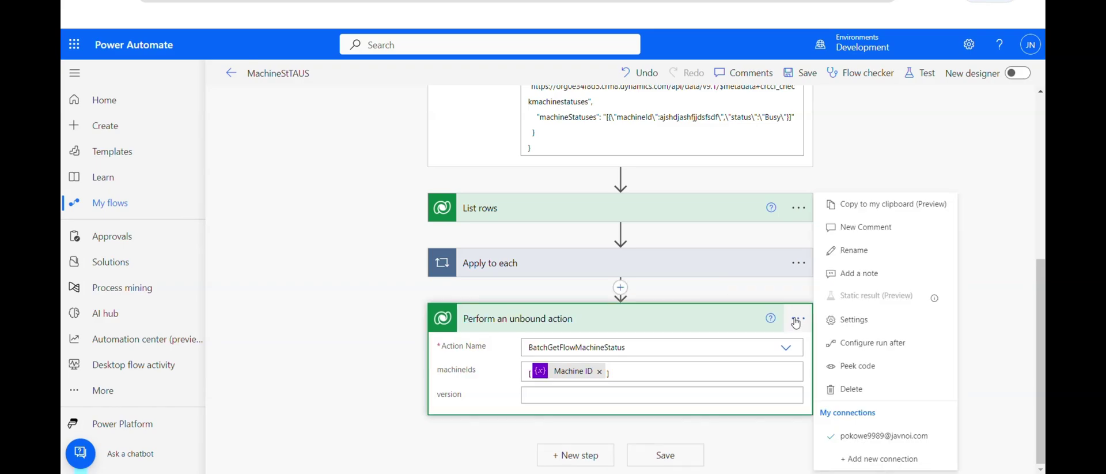
pyautogui.click(853, 387)
pyautogui.click(554, 282)
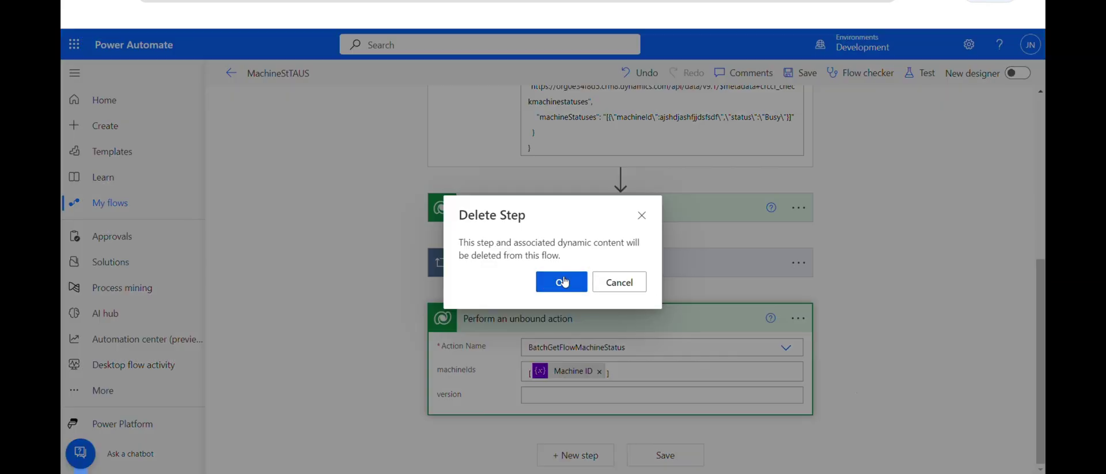
pyautogui.scroll(2, 609, 206)
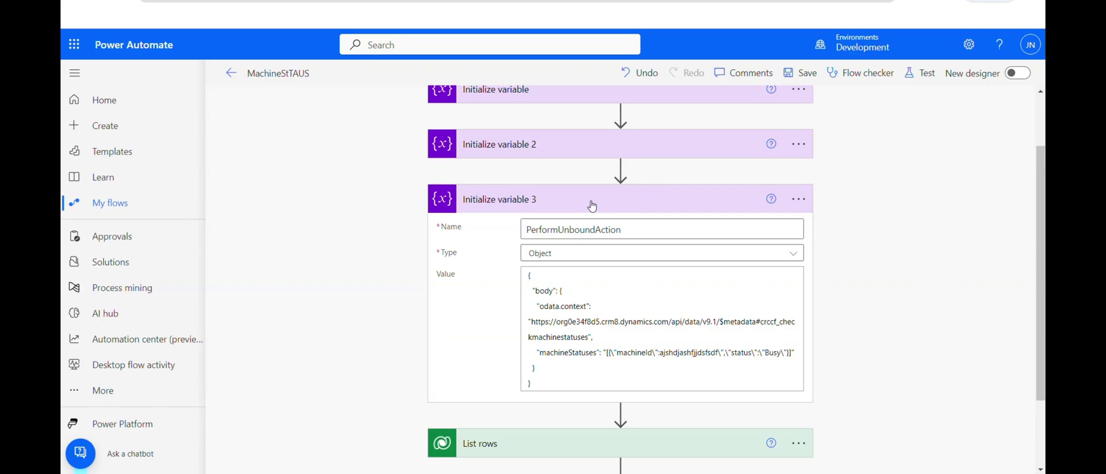
pyautogui.scroll(-2, 621, 168)
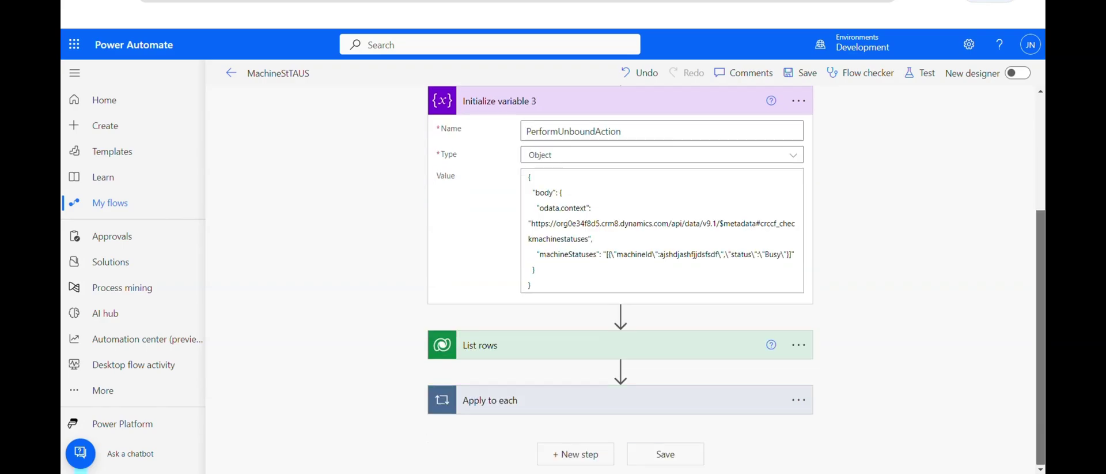
# - Add a Parse JSON action as a new step after Apply to each
pyautogui.click(611, 398)
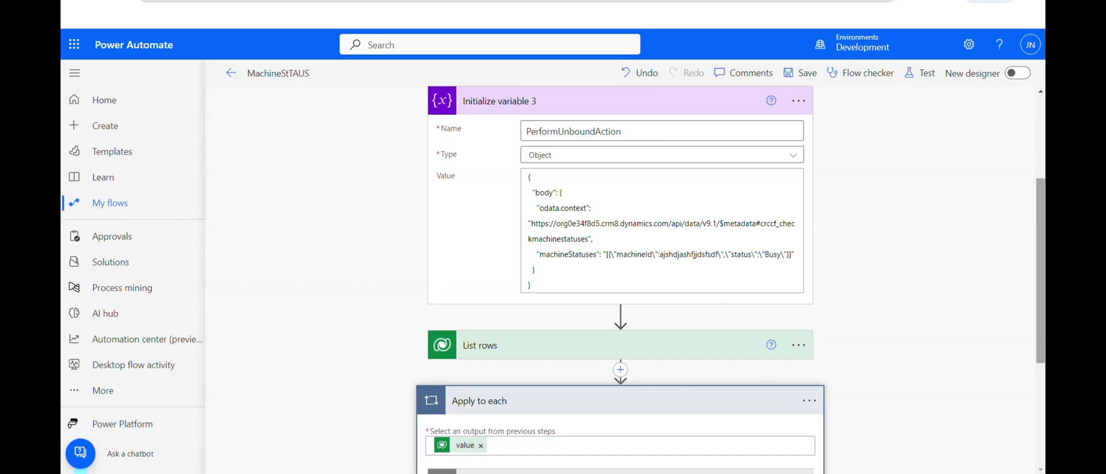
pyautogui.scroll(-4, 997, 463)
pyautogui.click(576, 454)
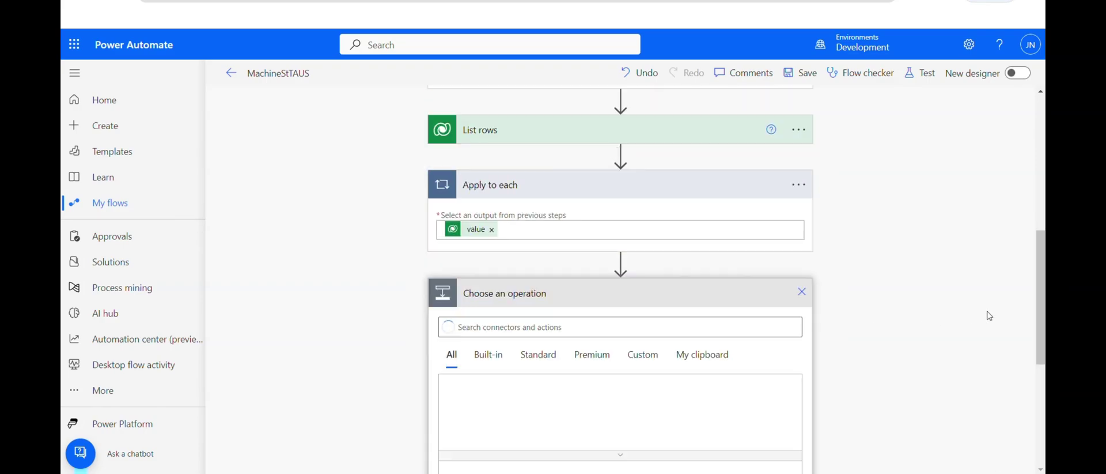
pyautogui.scroll(2, 1042, 307)
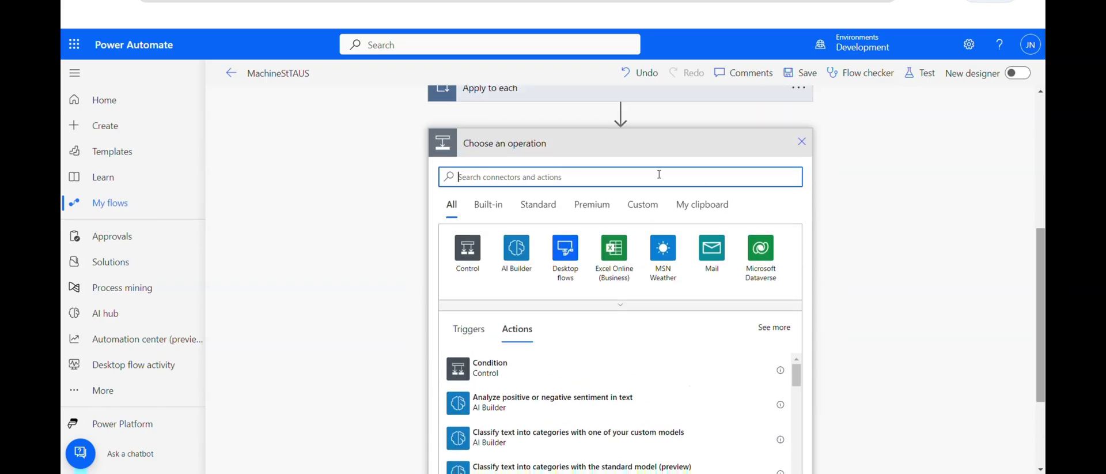
pyautogui.write('pa')
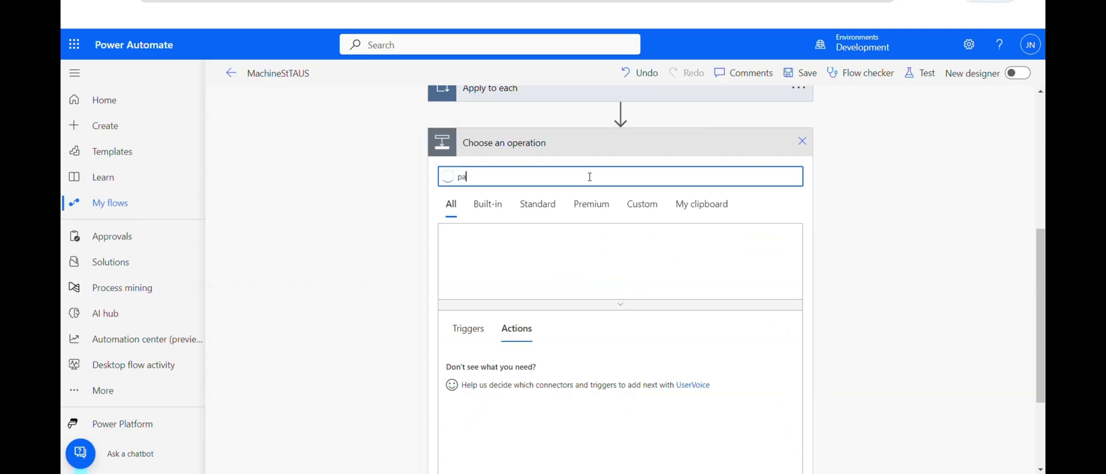
pyautogui.write('rse')
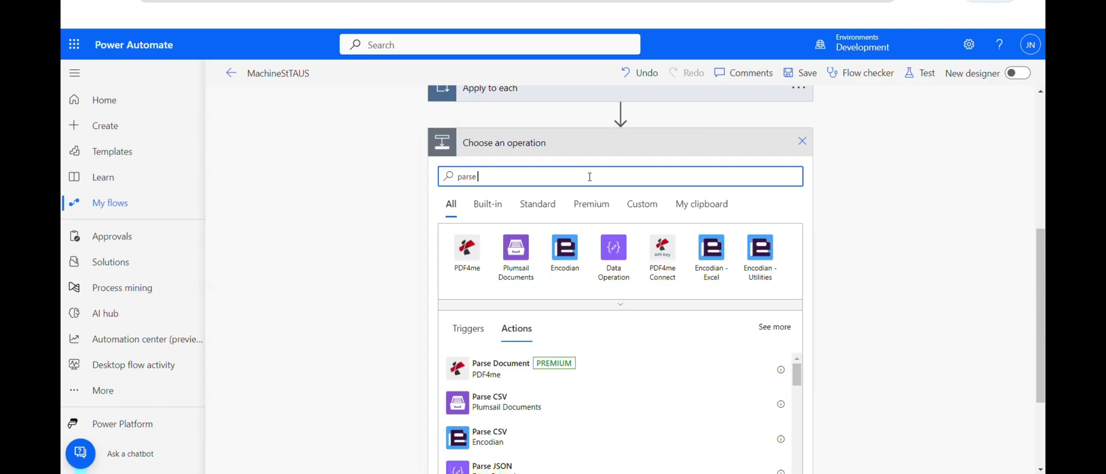
pyautogui.write(' jSON')
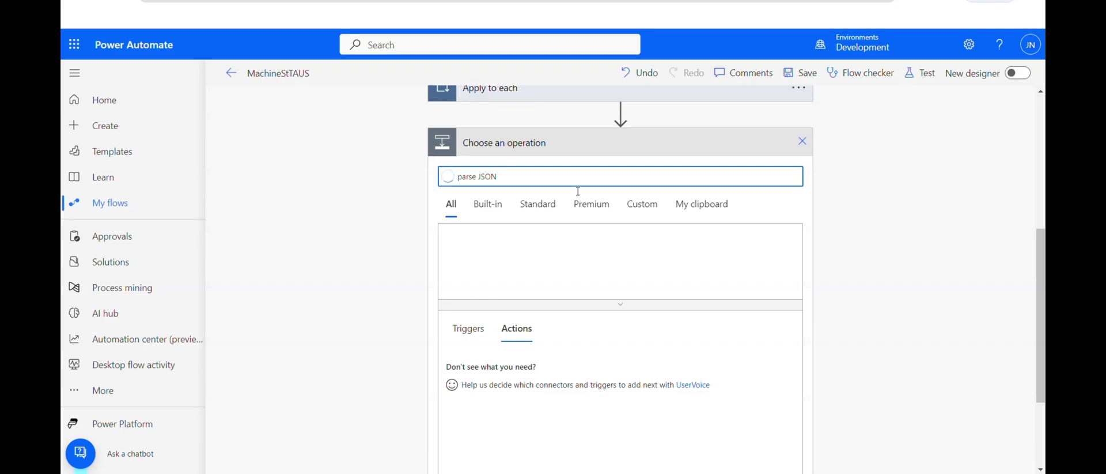
pyautogui.click(502, 362)
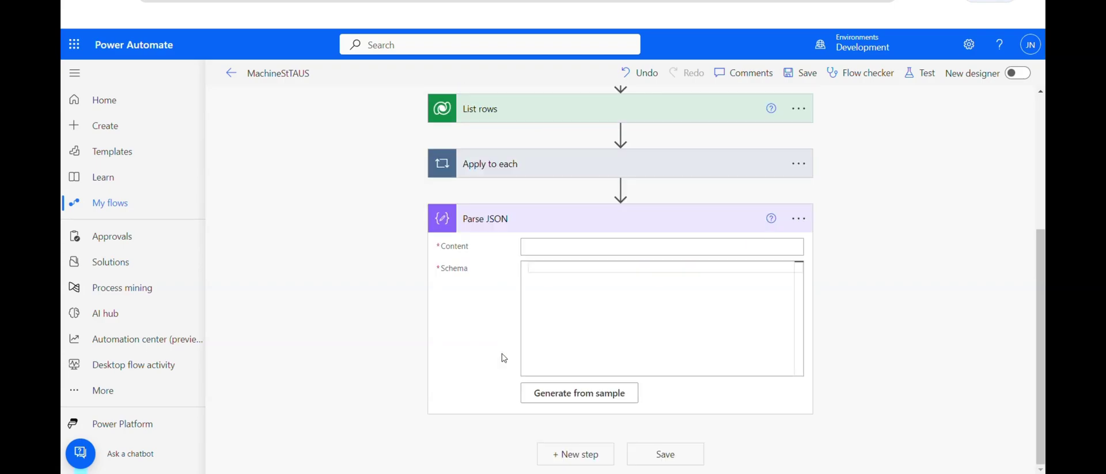
# - Set Parse JSON's content to the PerformUnboundAction variable and generate its schema from the sample JSON with odata.context and machineStatuses
pyautogui.click(656, 247)
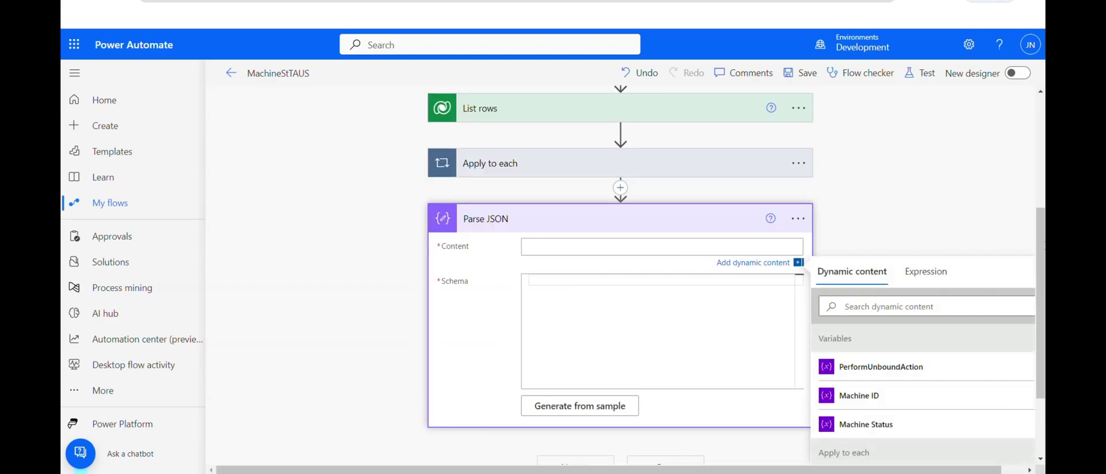
pyautogui.click(881, 367)
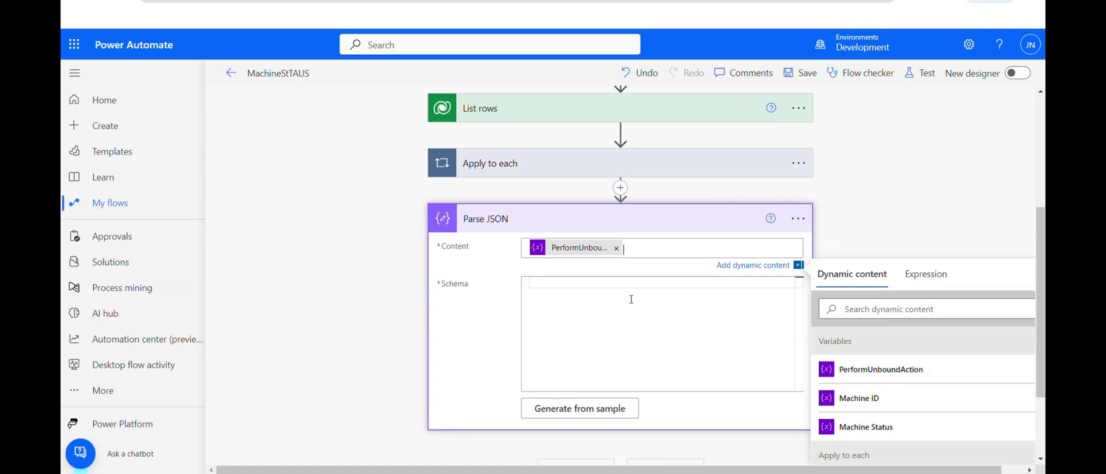
pyautogui.click(583, 283)
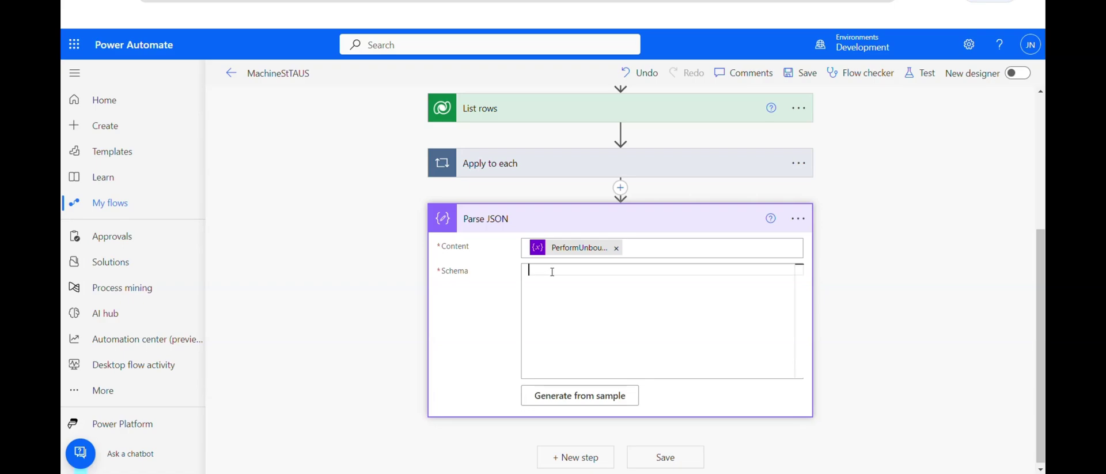
pyautogui.click(582, 400)
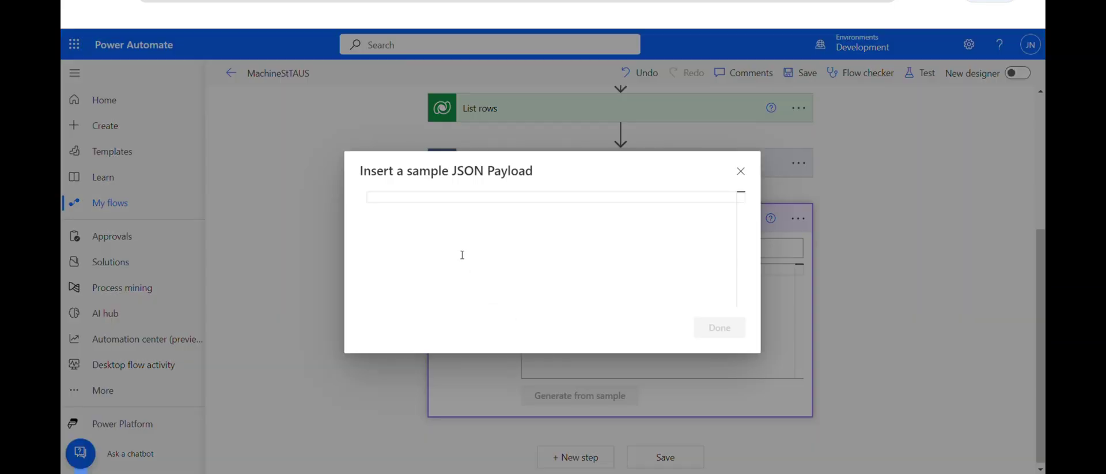
pyautogui.hotkey('ctrl', 'v')
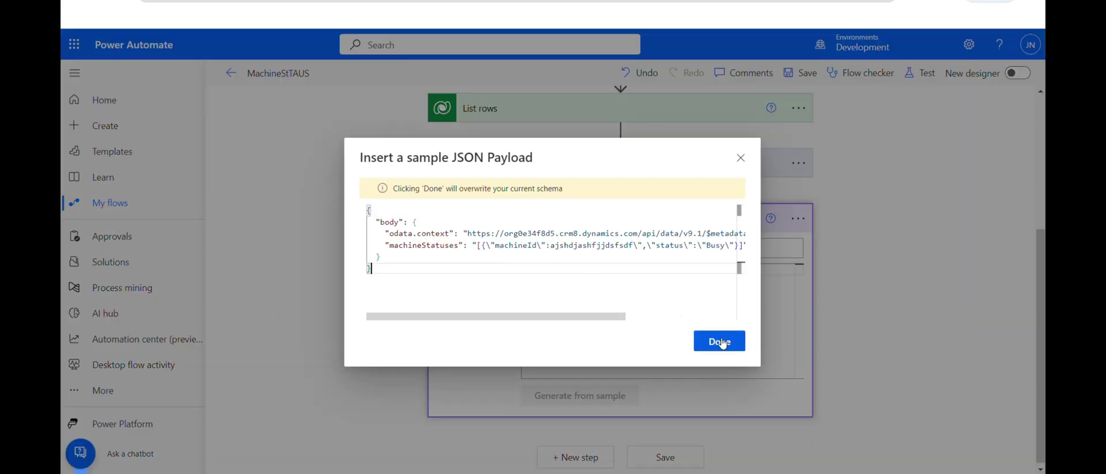
pyautogui.click(722, 338)
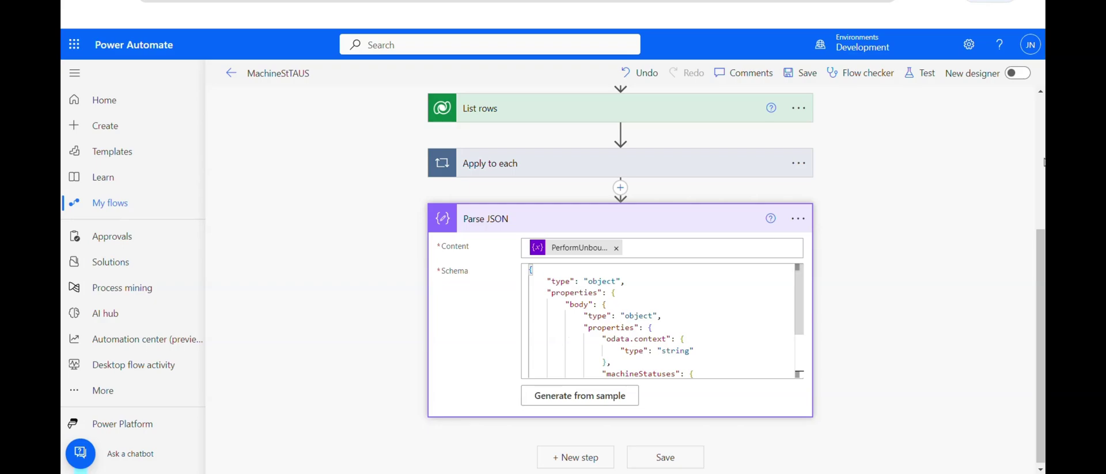
# - Save the flow with the Parse JSON action and run a test of it
pyautogui.click(919, 72)
pyautogui.click(837, 451)
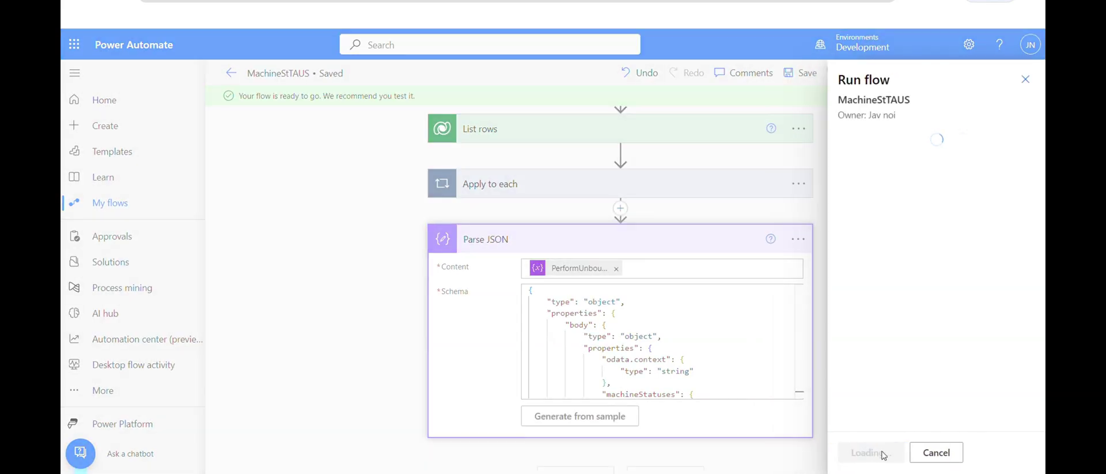
pyautogui.click(883, 453)
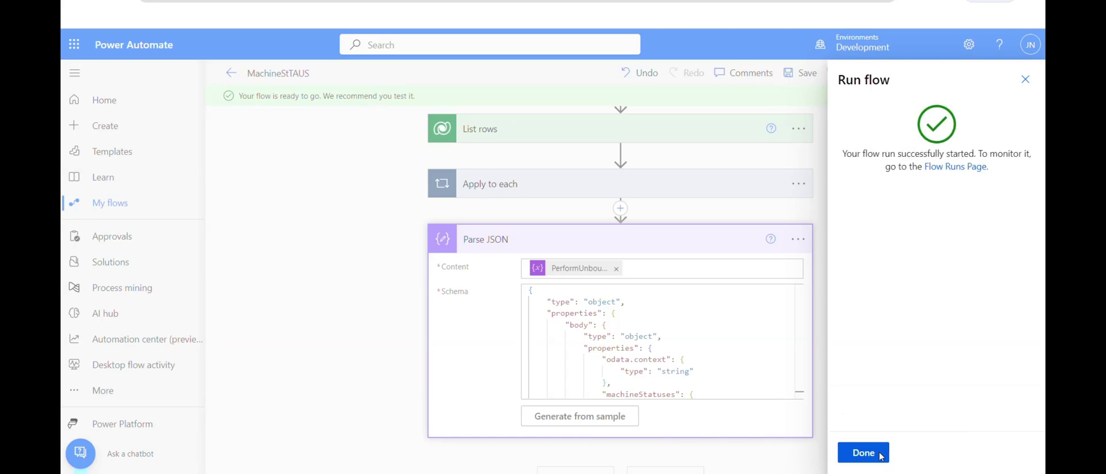
pyautogui.click(881, 455)
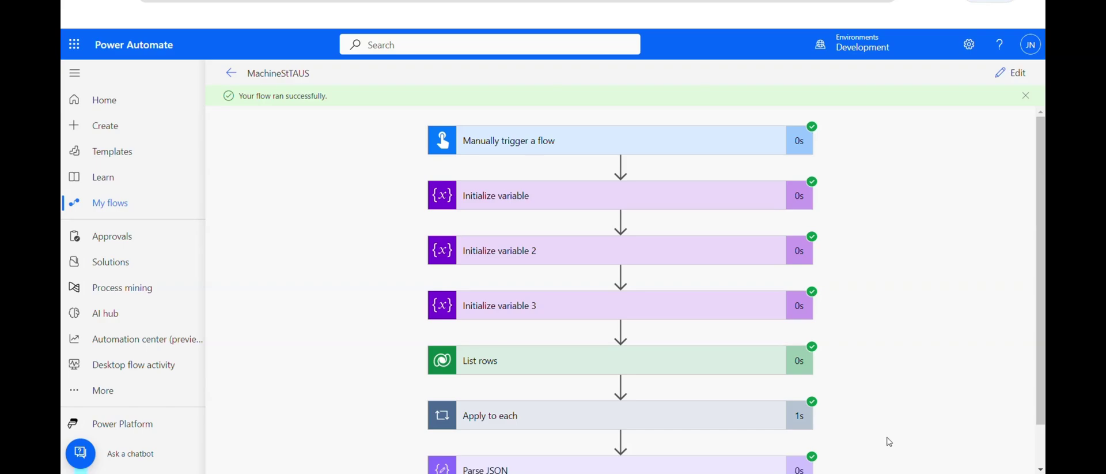
# - Examine the Parse JSON action's inputs and raw outputs in the test run, especially the odata.context and machineStatuses entries
pyautogui.scroll(-2, 1040, 271)
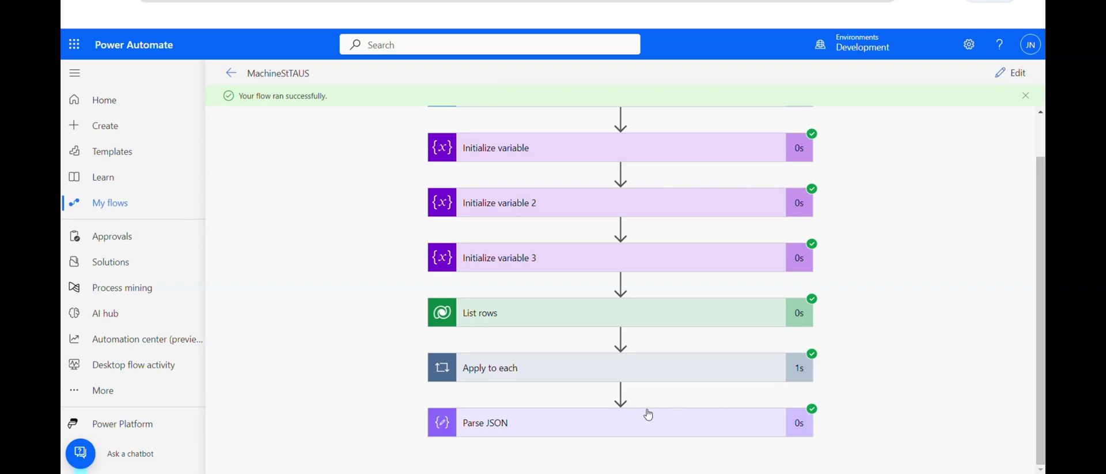
pyautogui.scroll(2, 1041, 288)
pyautogui.scroll(-2, 1040, 288)
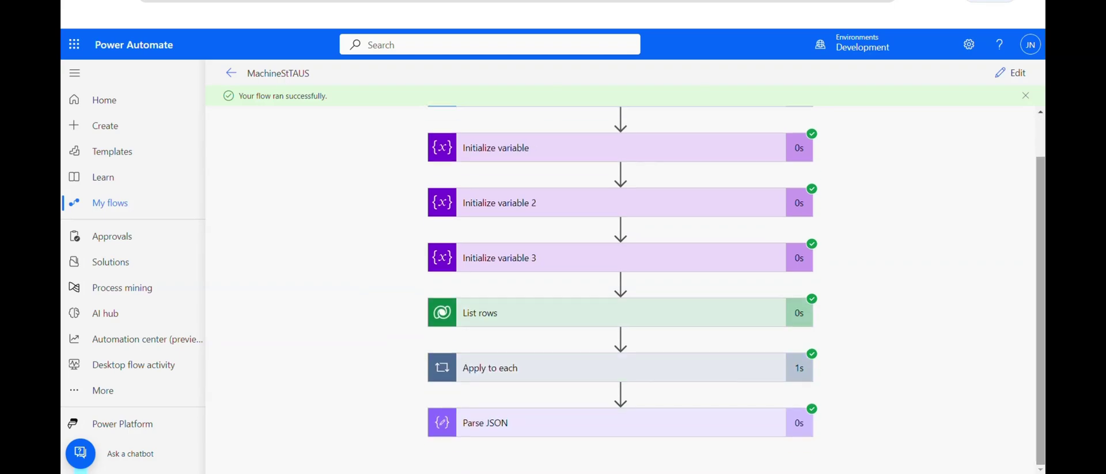
pyautogui.click(680, 421)
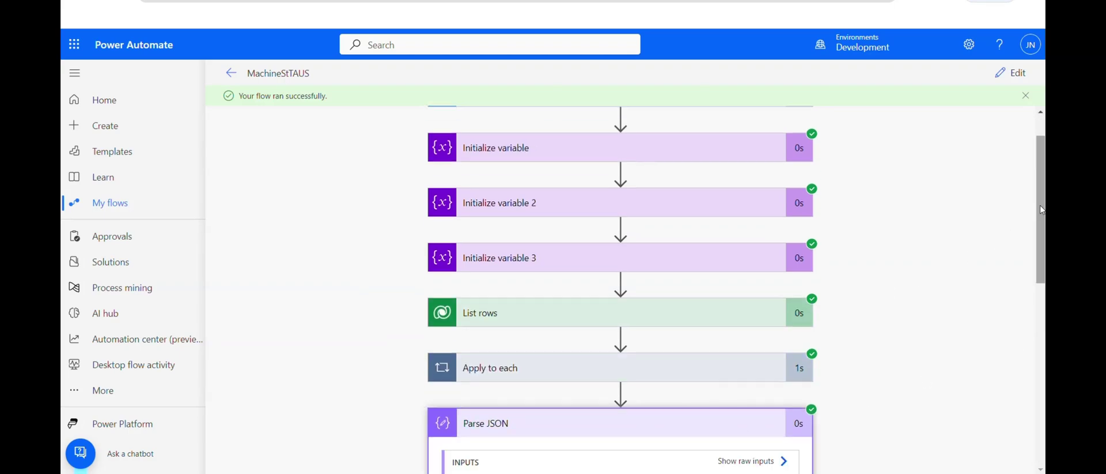
pyautogui.scroll(-5, 1040, 288)
pyautogui.scroll(-3, 833, 368)
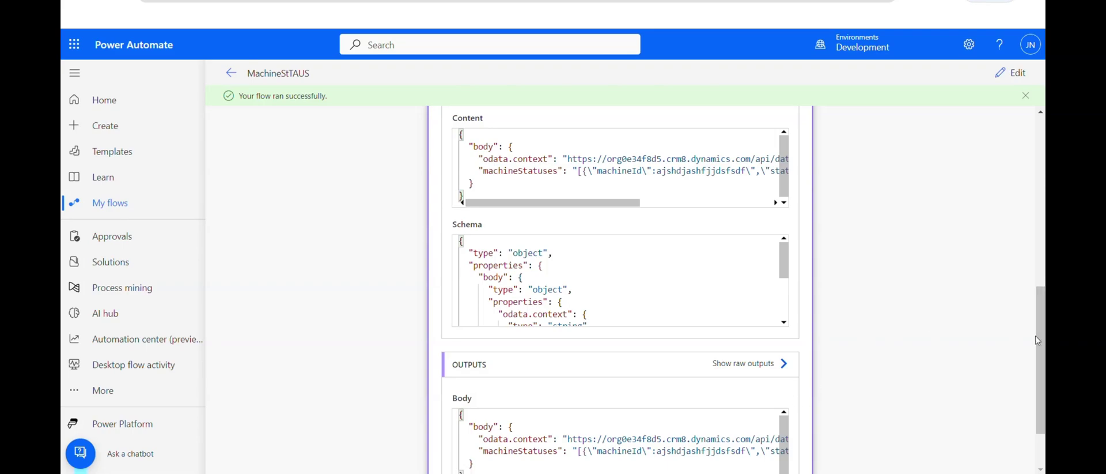
pyautogui.scroll(-3, 860, 317)
pyautogui.click(769, 291)
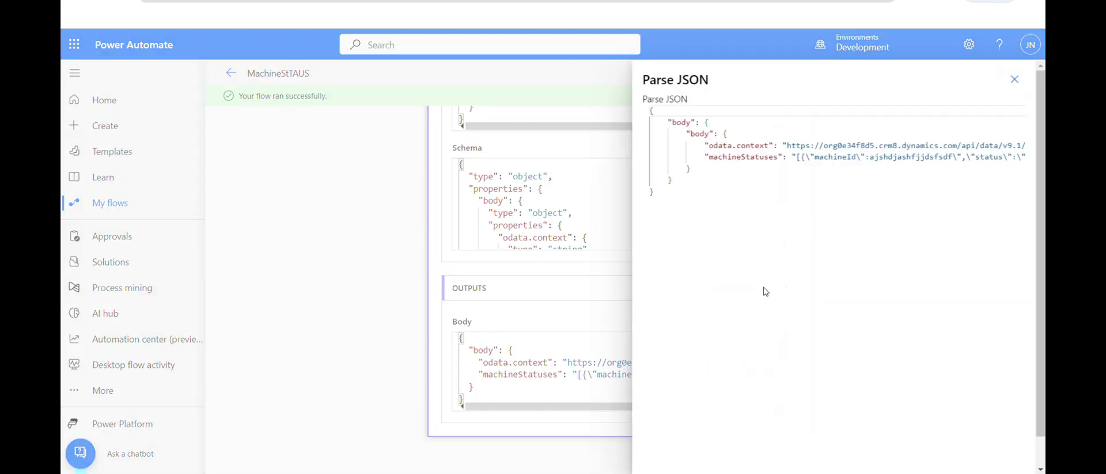
pyautogui.doubleClick(738, 156)
pyautogui.doubleClick(752, 146)
pyautogui.moveTo(709, 157); pyautogui.dragTo(774, 157)
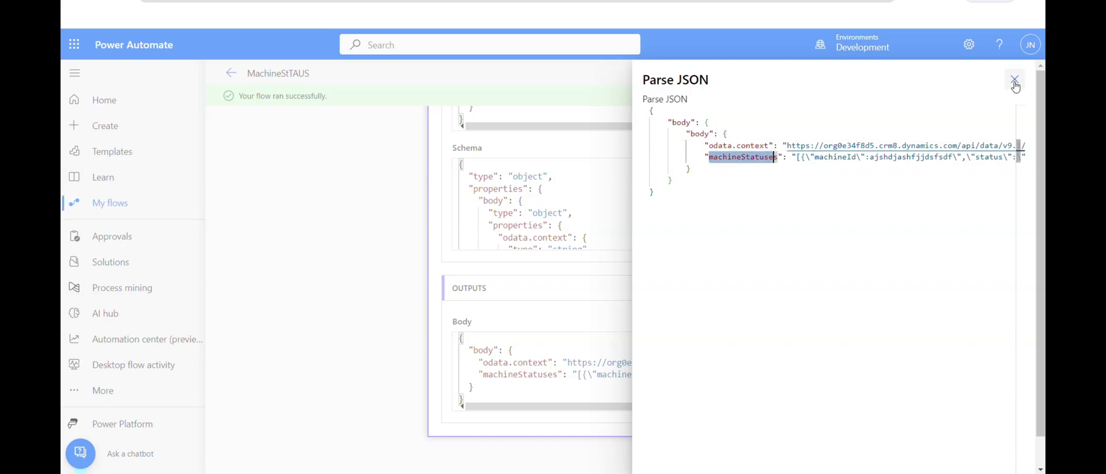
pyautogui.click(1015, 80)
# - Return to editing the flow and add a Set variable action after Parse JSON
pyautogui.click(1023, 81)
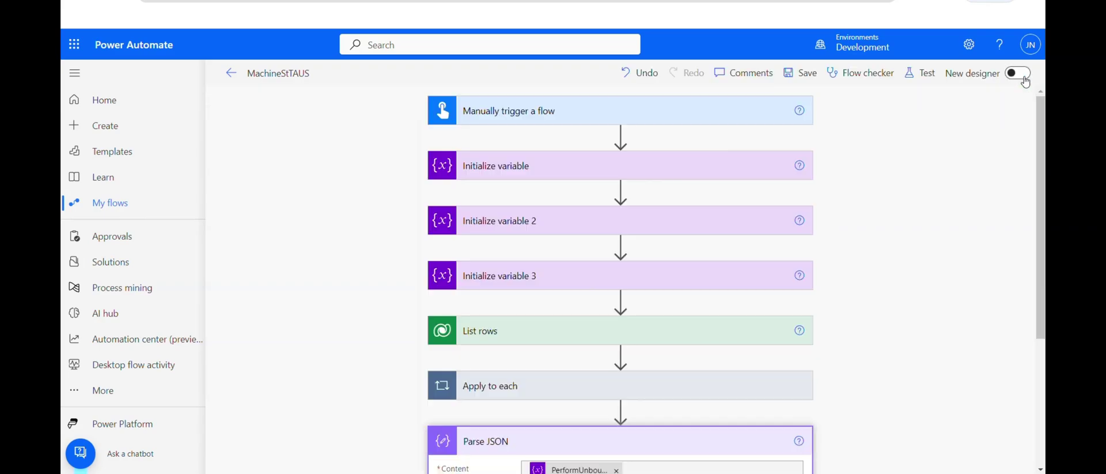
pyautogui.scroll(-4, 1006, 451)
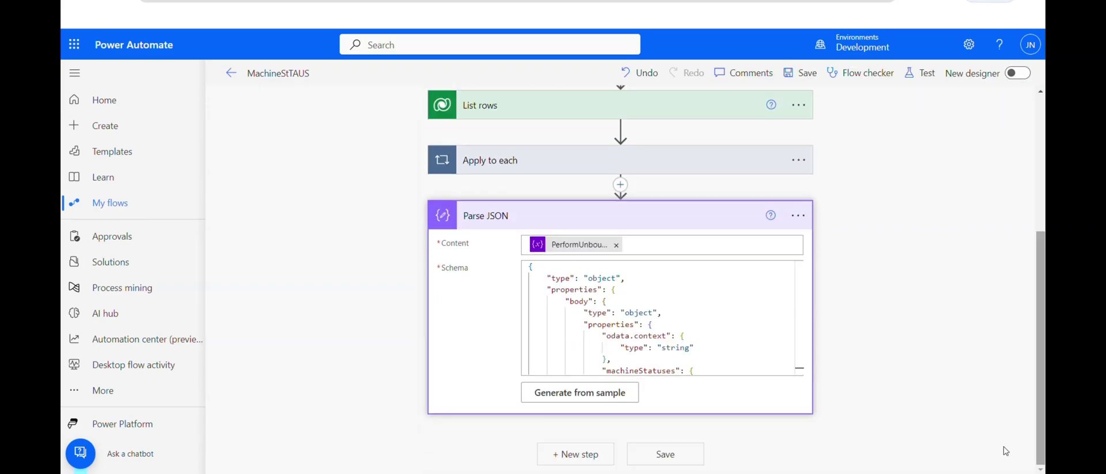
pyautogui.click(563, 454)
pyautogui.click(567, 150)
pyautogui.write('set var')
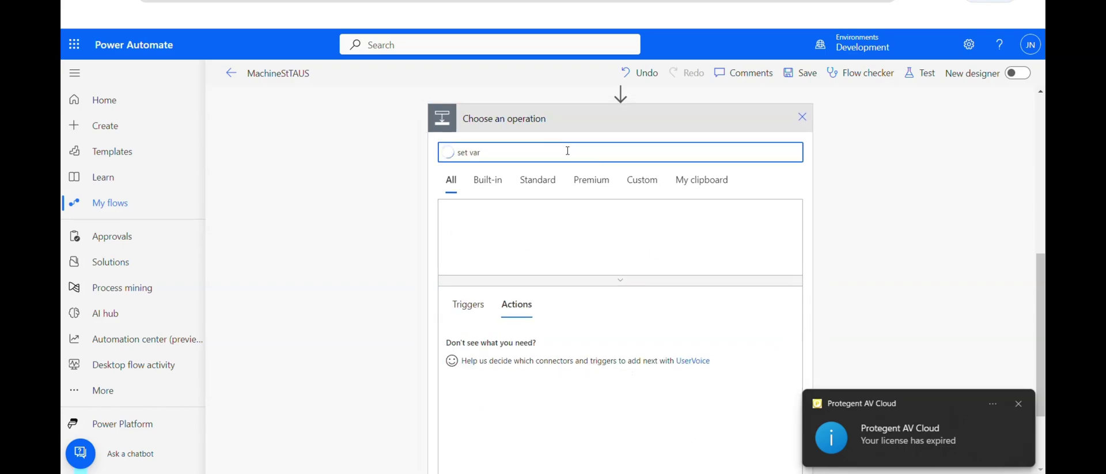
pyautogui.click(576, 227)
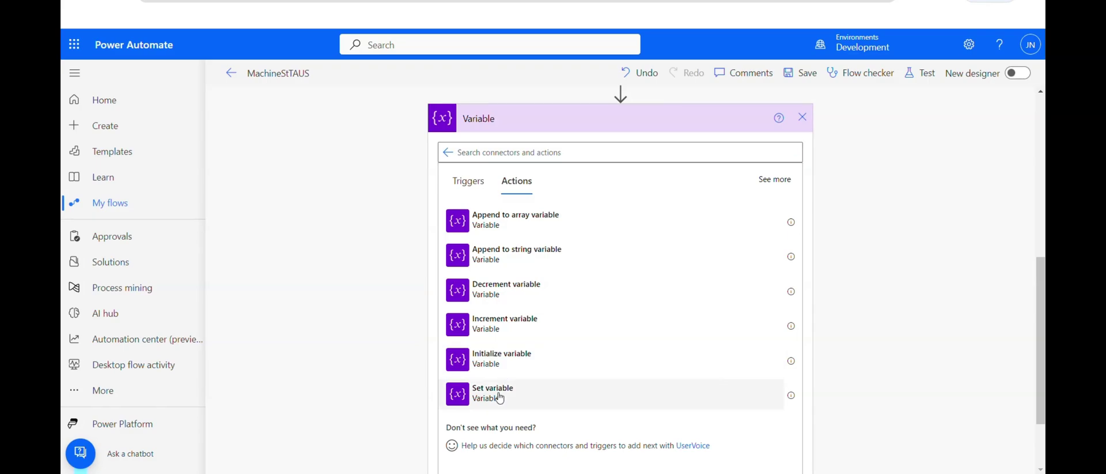
pyautogui.click(500, 398)
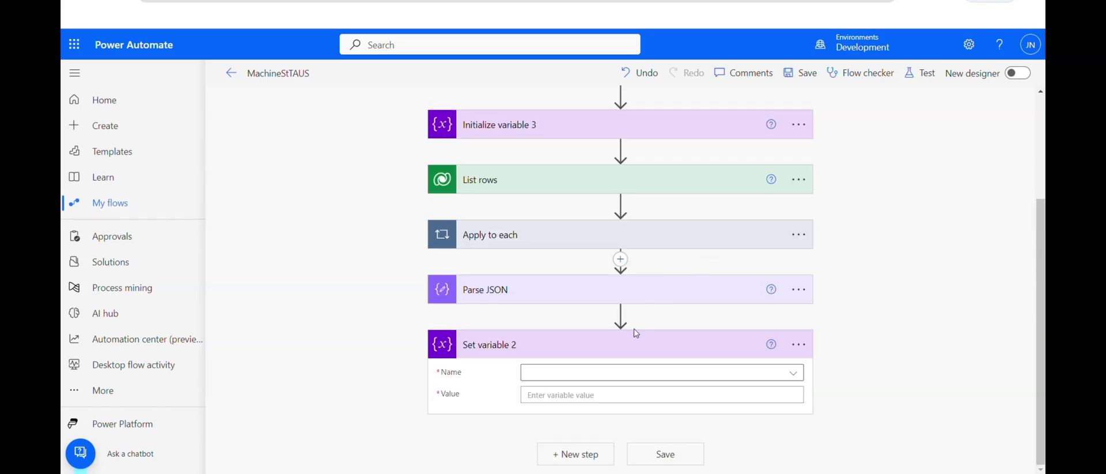
# - Configure Set variable 2 to assign Parse JSON's machineStatuses output to the Machine Status variable
pyautogui.click(797, 380)
pyautogui.click(583, 358)
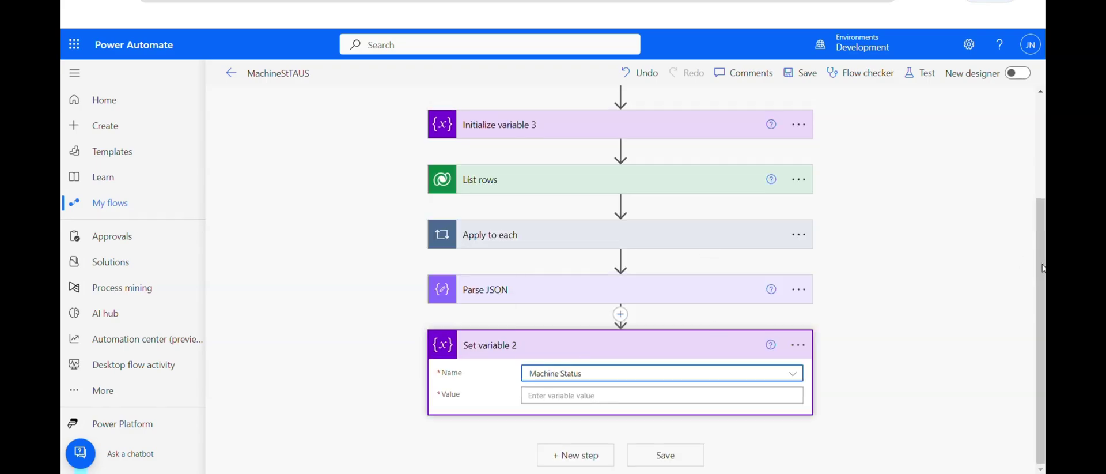
pyautogui.click(620, 395)
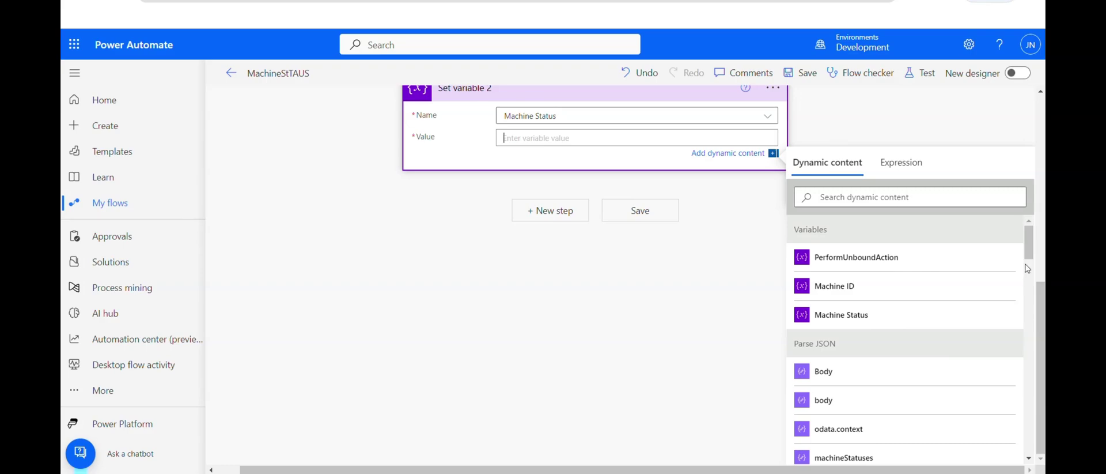
pyautogui.scroll(-2, 1027, 269)
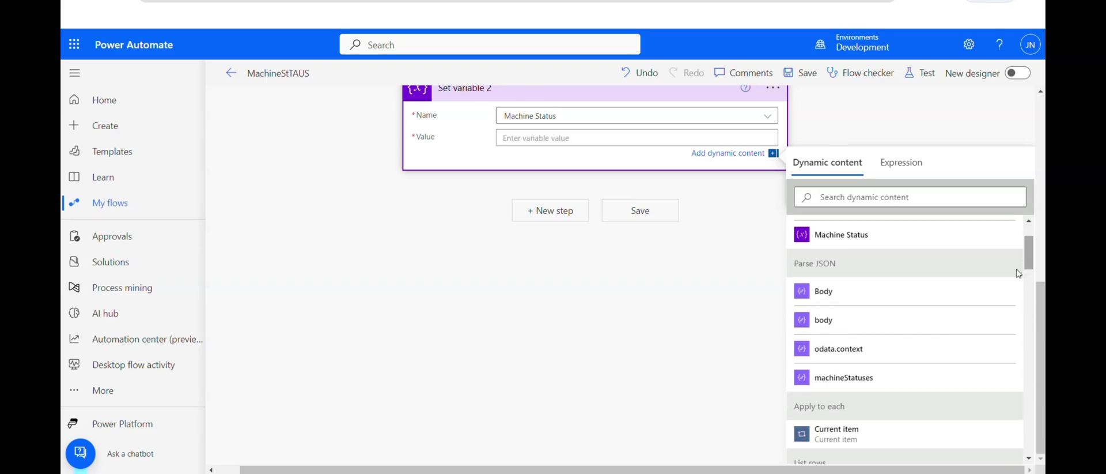
pyautogui.click(870, 381)
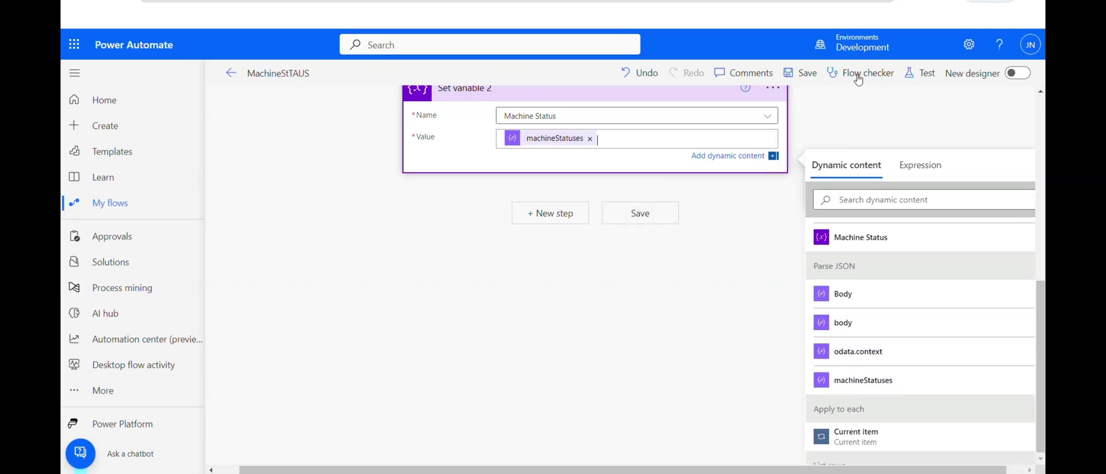
# - Save the flow with the Machine Status assignment, run a test, and bring up the run's final actions
pyautogui.click(922, 73)
pyautogui.click(842, 453)
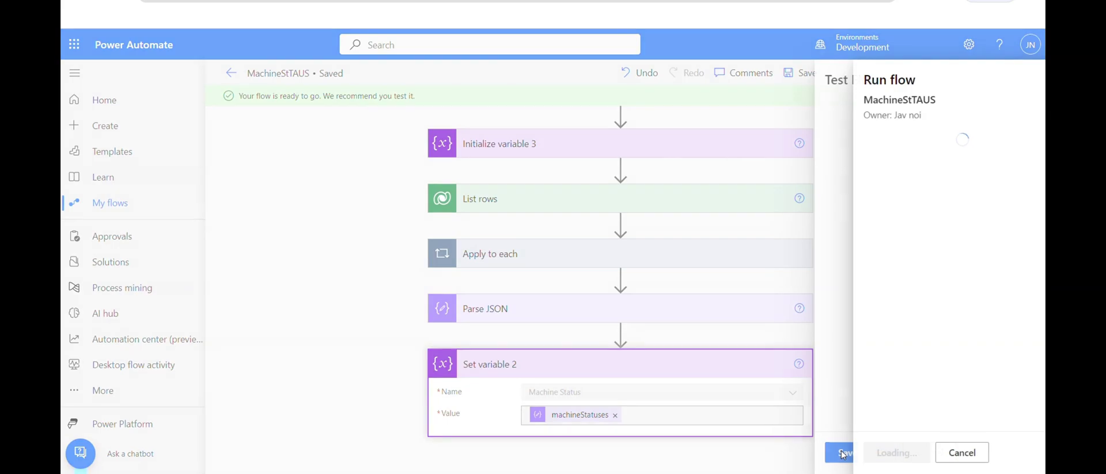
pyautogui.click(870, 453)
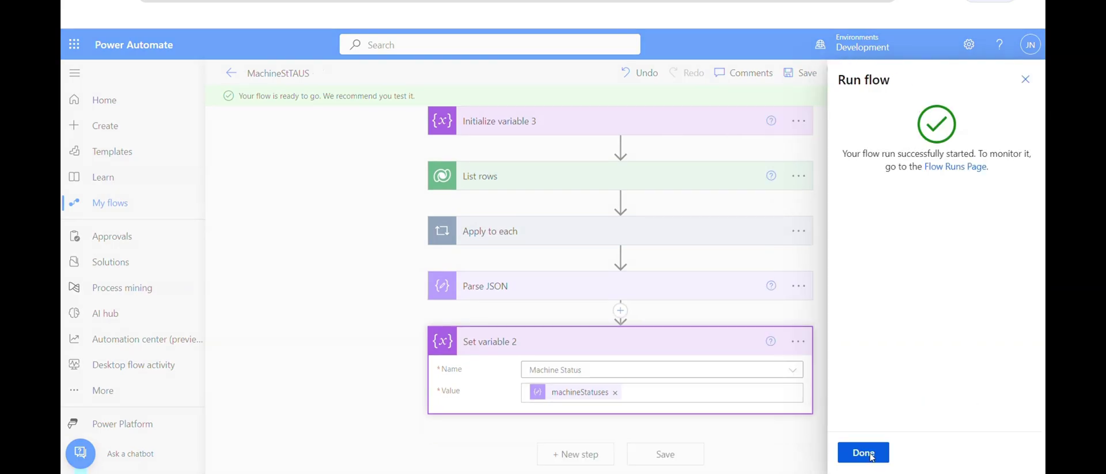
pyautogui.click(867, 452)
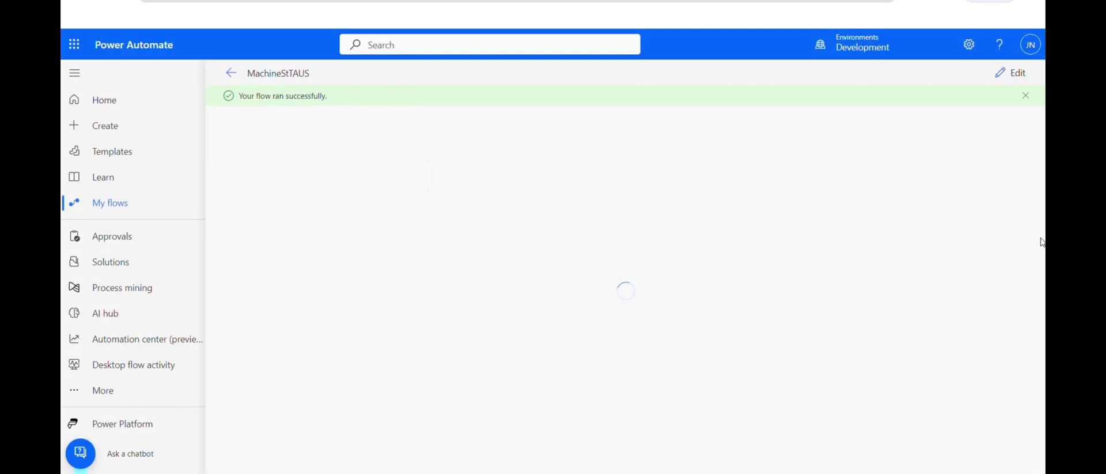
pyautogui.scroll(-2, 649, 351)
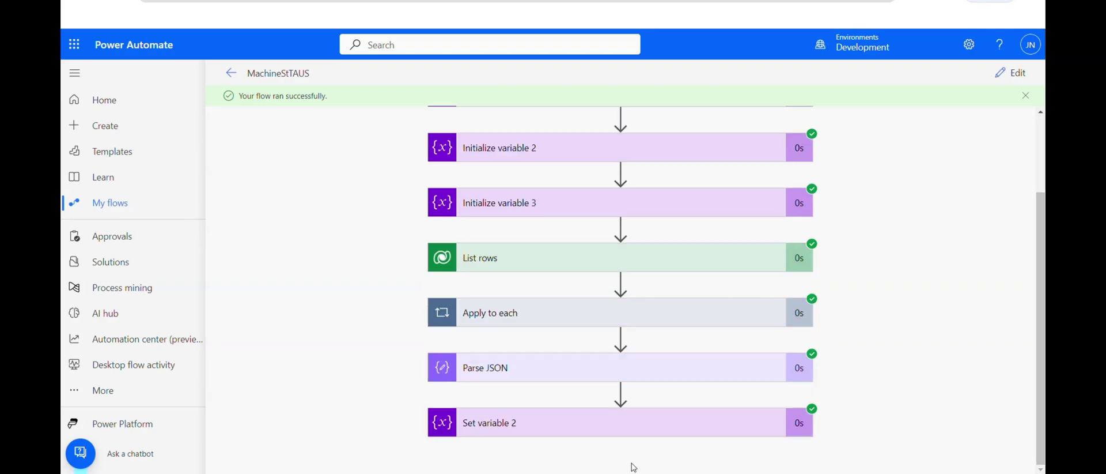
# - Examine the inputs and output value of Set variable 2 in the completed test run
pyautogui.click(547, 428)
pyautogui.scroll(-5, 980, 346)
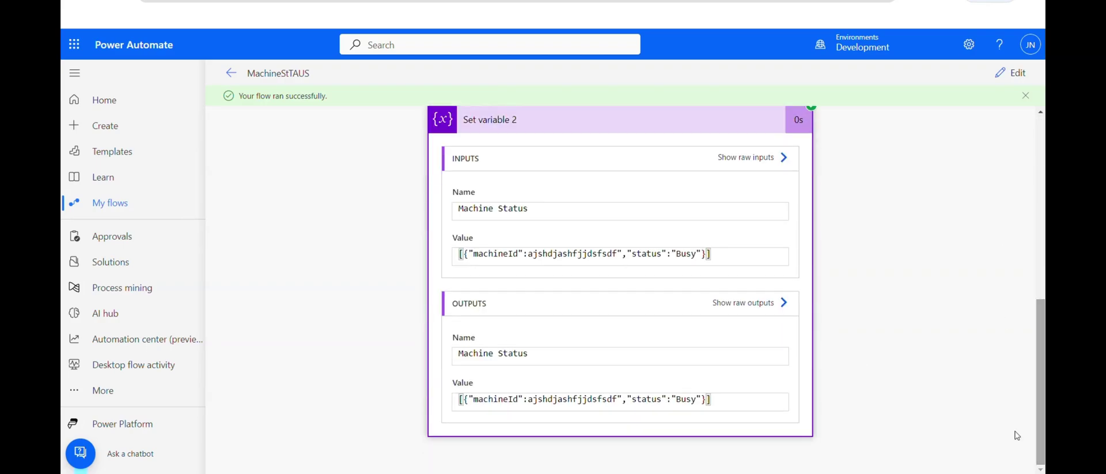
pyautogui.moveTo(699, 397); pyautogui.dragTo(459, 406)
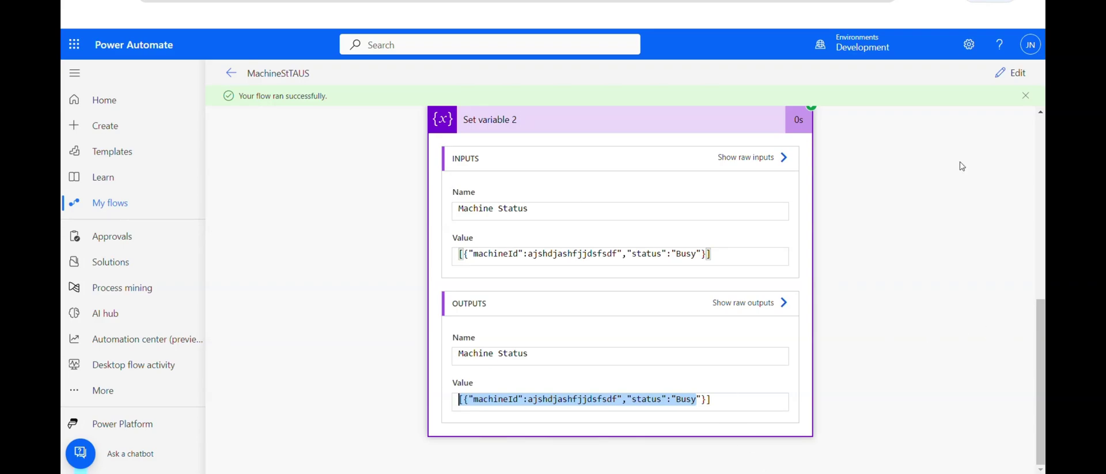
# - Return to editing the flow and add a Condition control after Set variable 2
pyautogui.click(1018, 74)
pyautogui.scroll(-3, 689, 453)
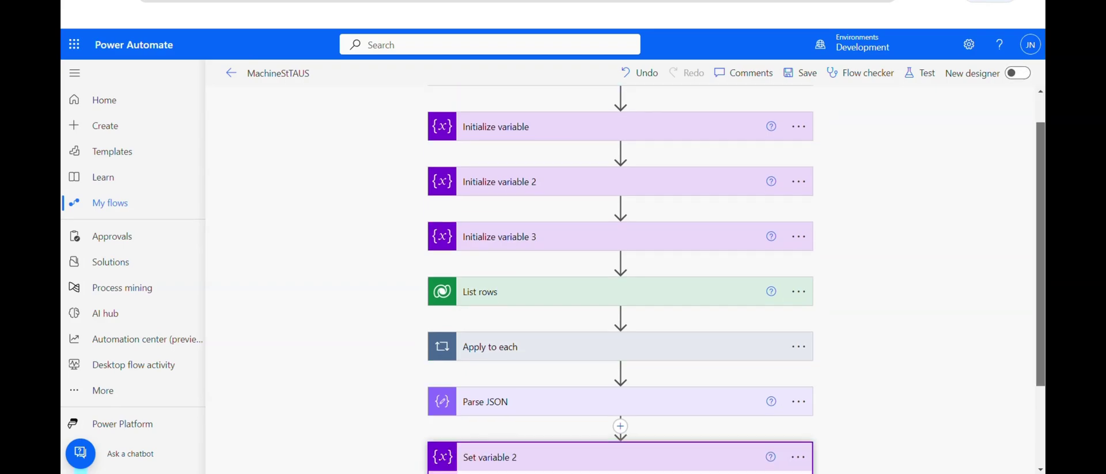
pyautogui.click(577, 454)
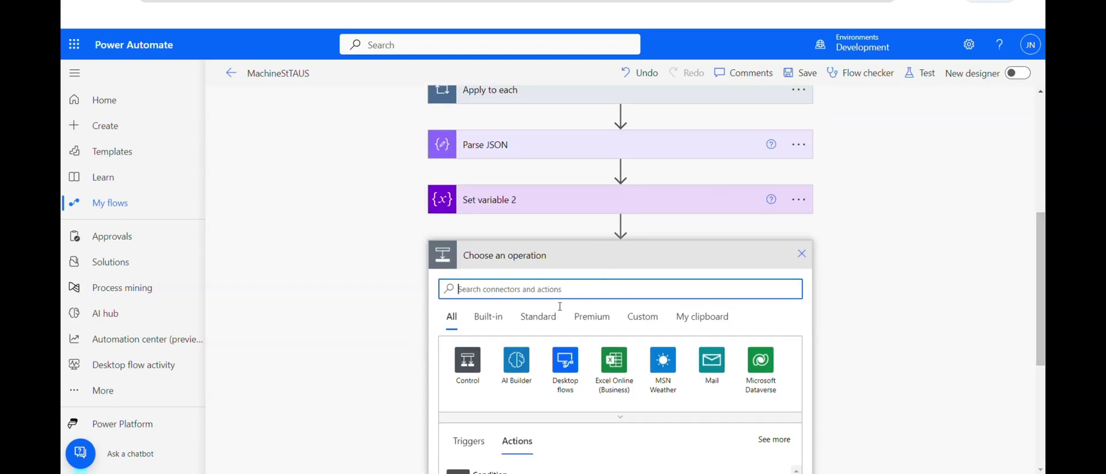
pyautogui.click(463, 360)
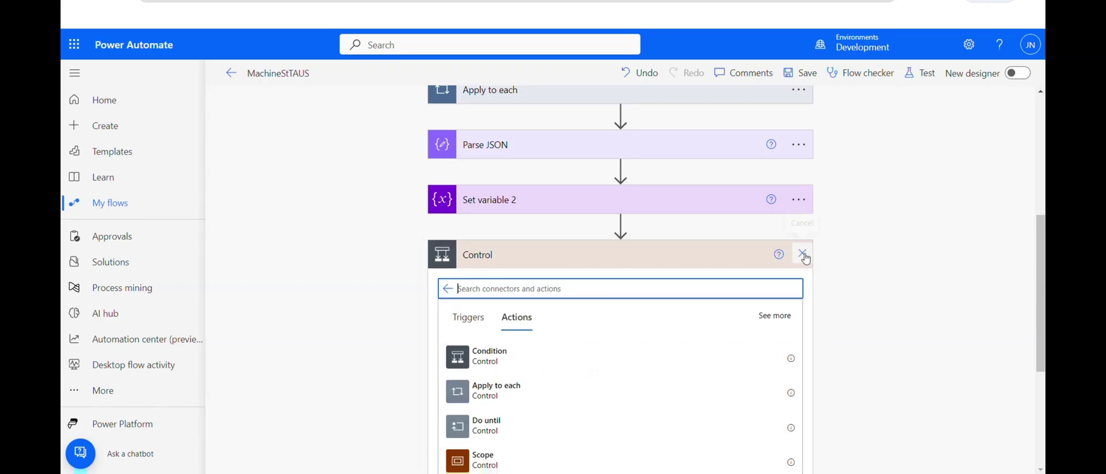
pyautogui.click(509, 361)
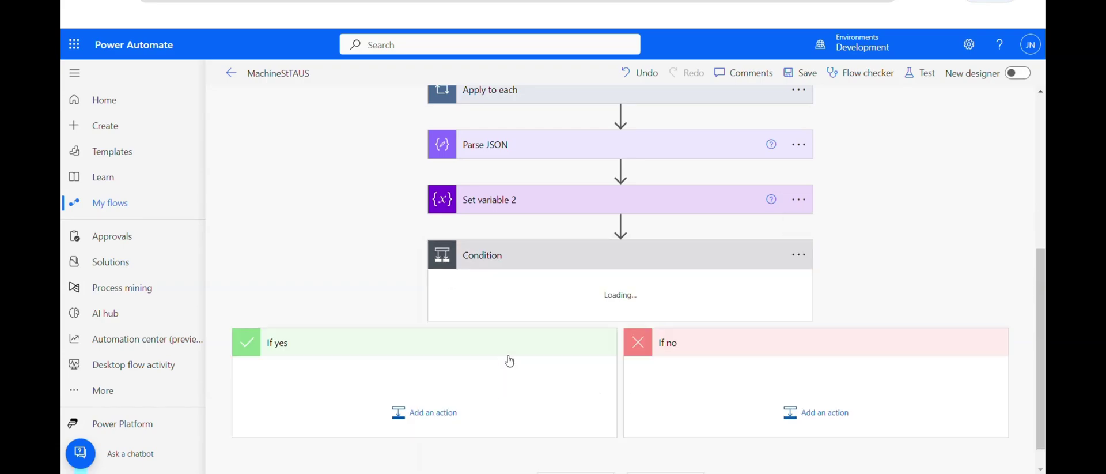
# - Configure the Condition to check whether the Machine Status variable contains Busy
pyautogui.click(507, 294)
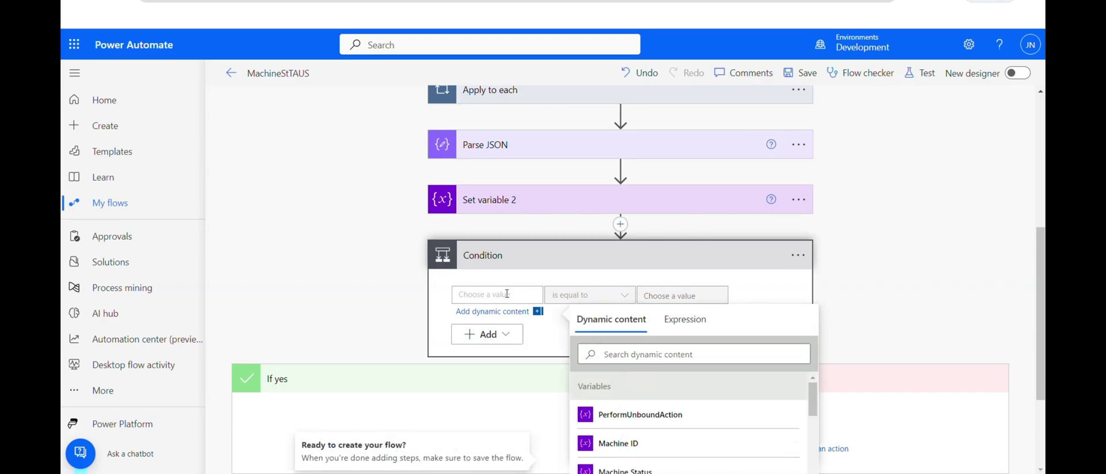
pyautogui.click(533, 281)
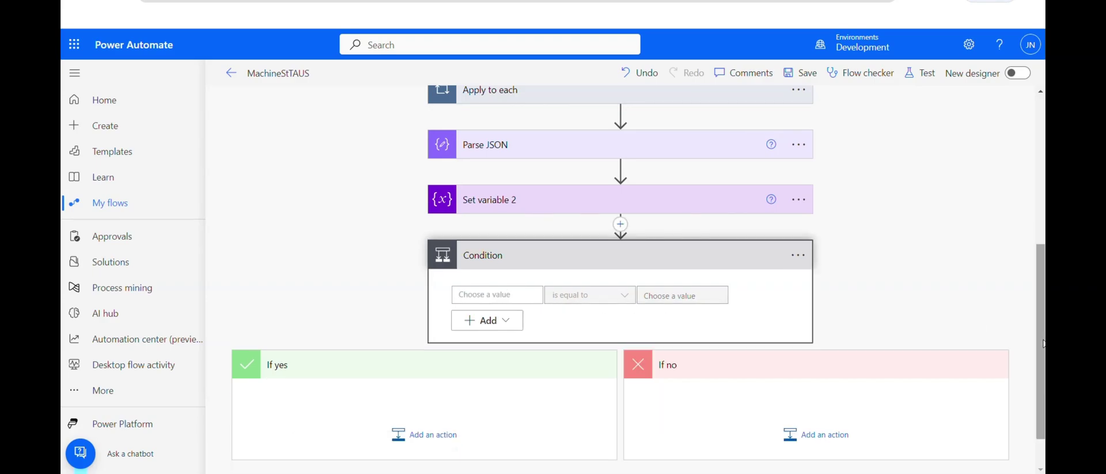
pyautogui.click(500, 295)
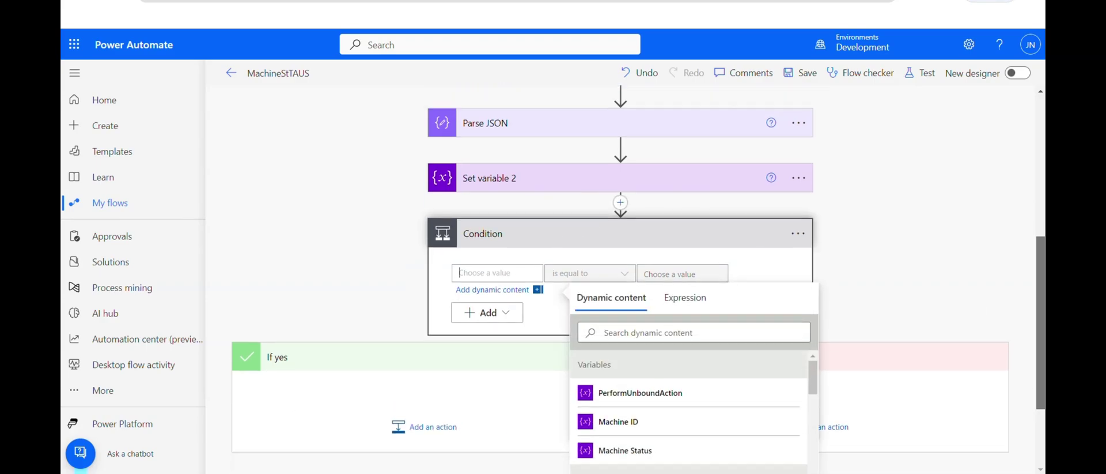
pyautogui.click(668, 410)
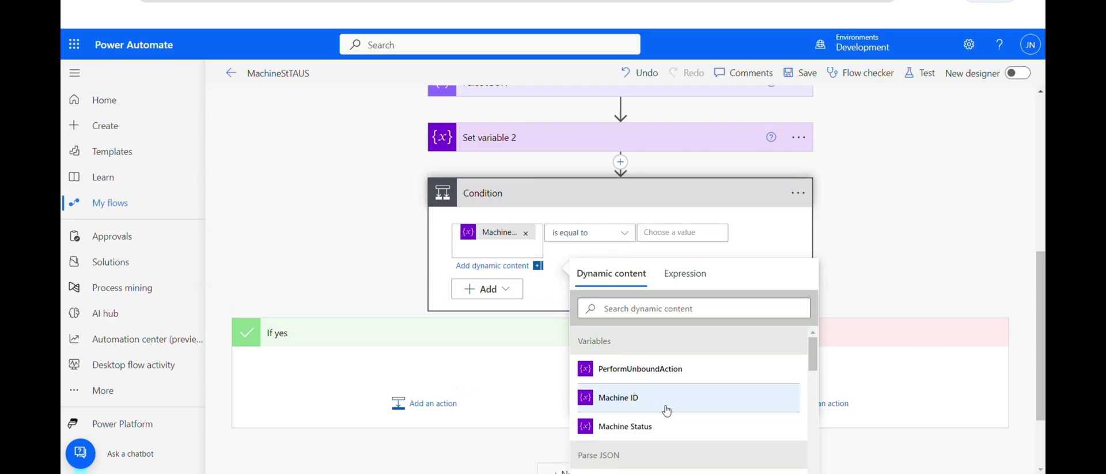
pyautogui.click(623, 234)
pyautogui.click(664, 203)
pyautogui.click(677, 233)
pyautogui.write('Busy')
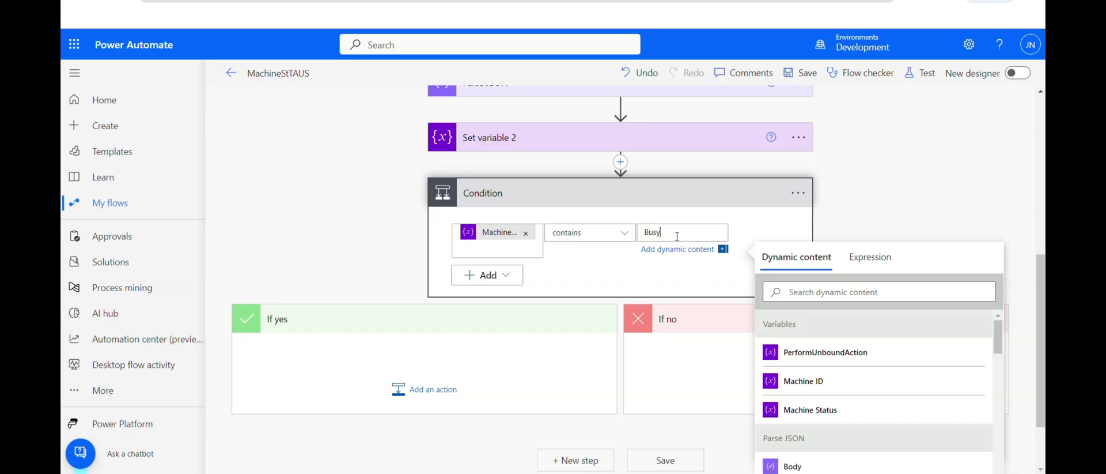
pyautogui.click(662, 169)
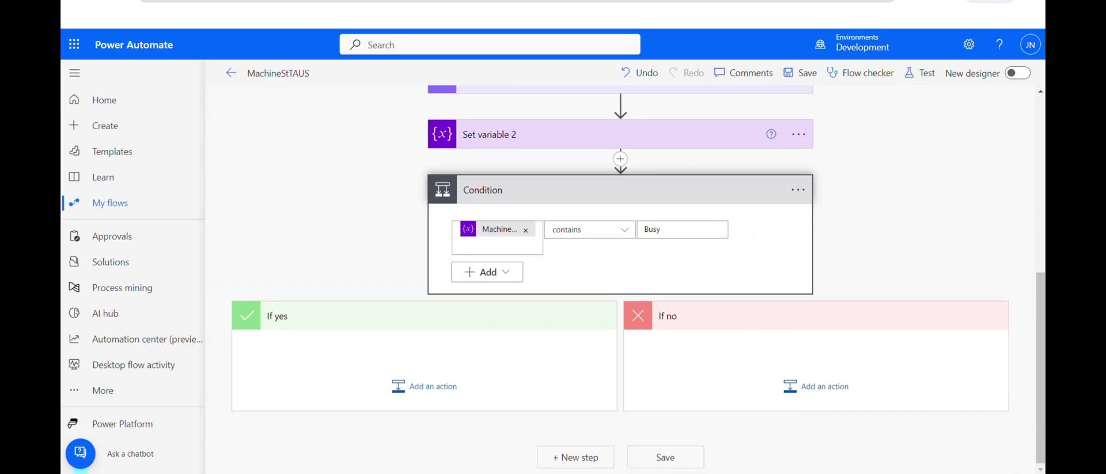
# - Add the "Run a flow built with Power Automate for desktop" action to the Condition's If no branch
pyautogui.click(817, 389)
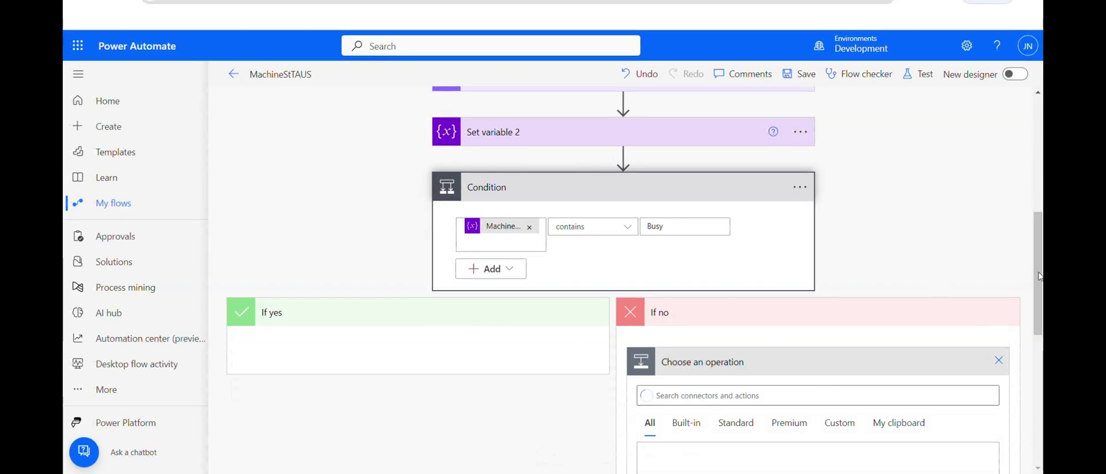
pyautogui.scroll(-3, 816, 388)
pyautogui.click(729, 209)
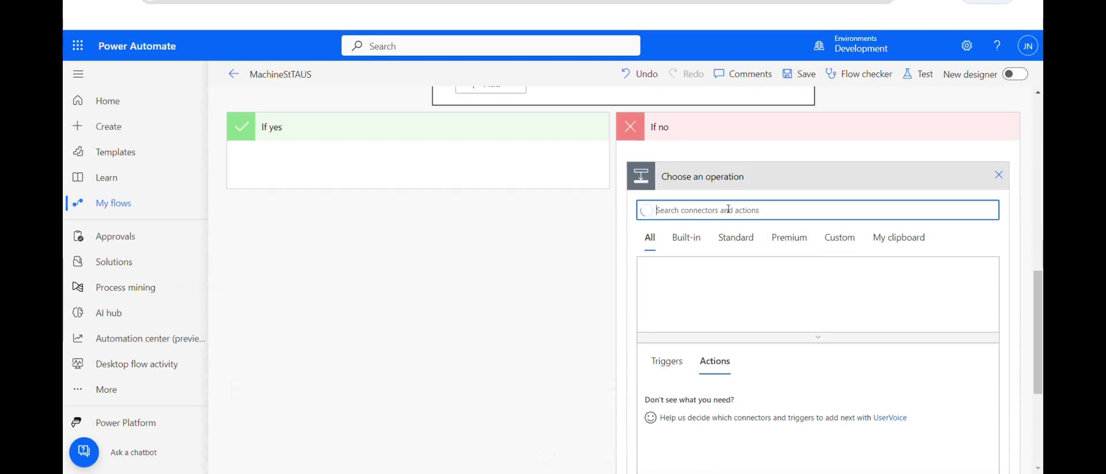
pyautogui.write('desktop')
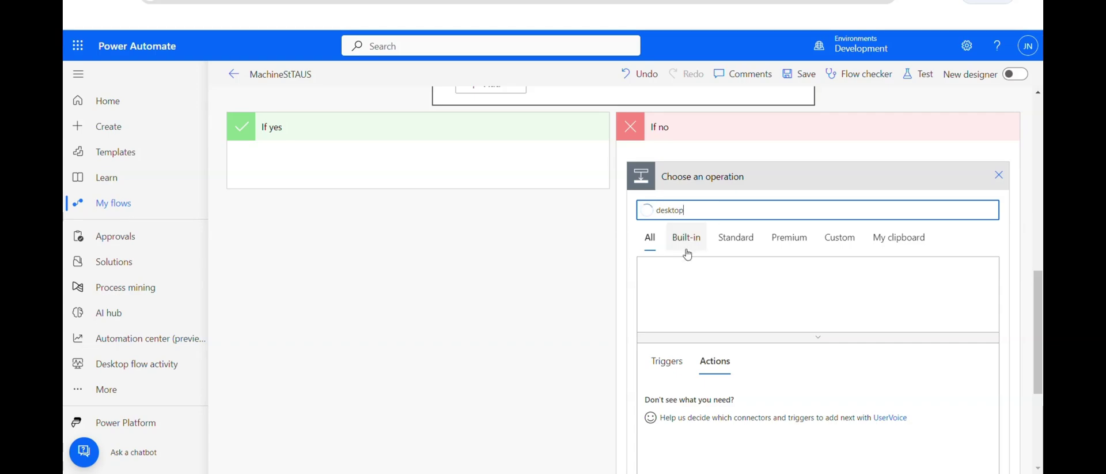
pyautogui.click(663, 268)
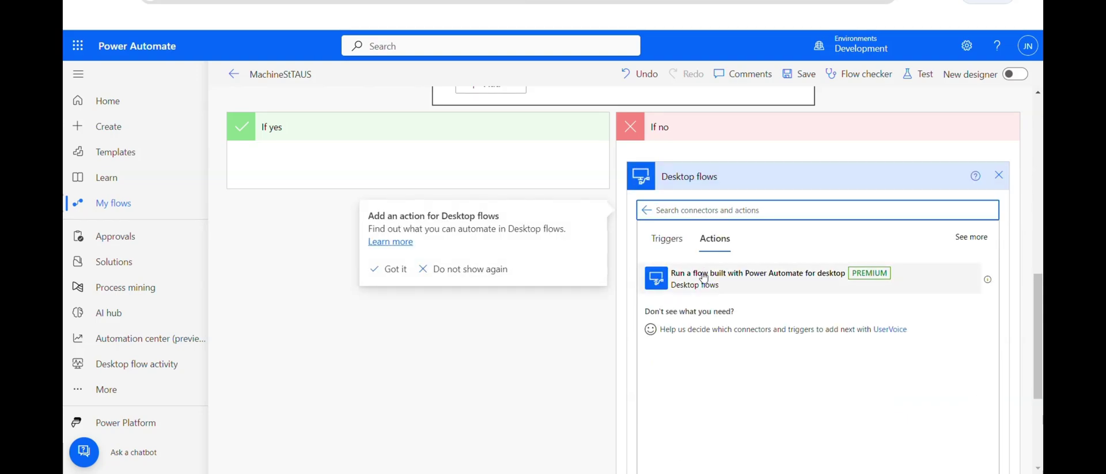
pyautogui.click(706, 274)
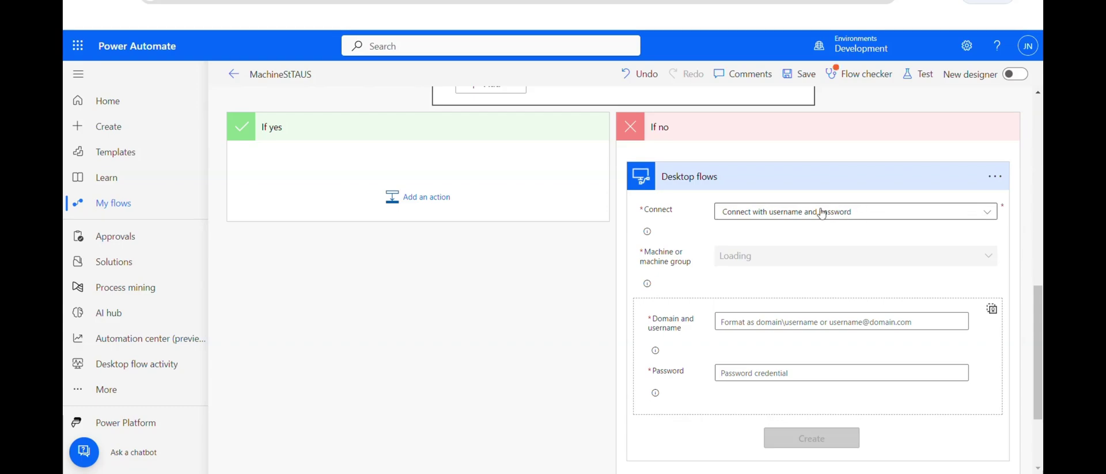
# - Add a Terminate action to the Condition's If yes branch with its status set to Succeeded
pyautogui.scroll(3, 427, 346)
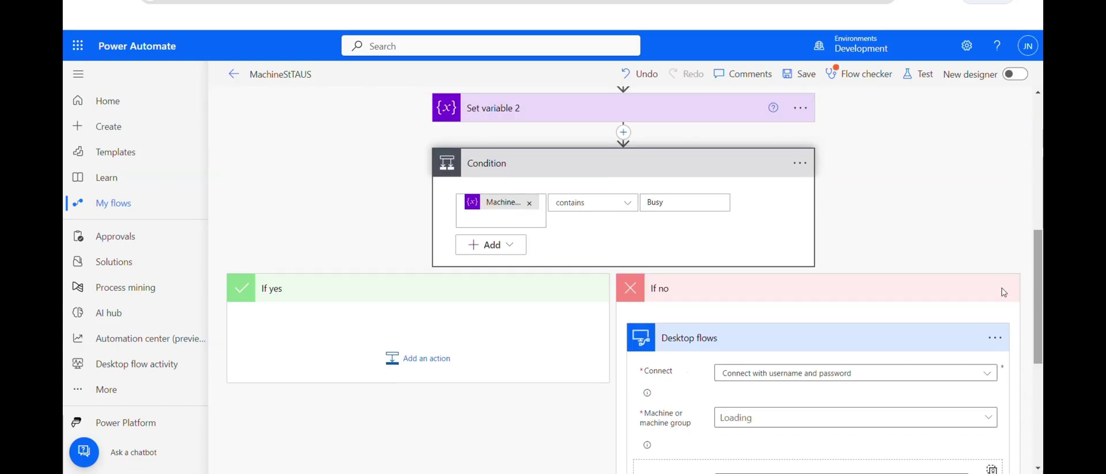
pyautogui.click(430, 360)
pyautogui.write('terminate')
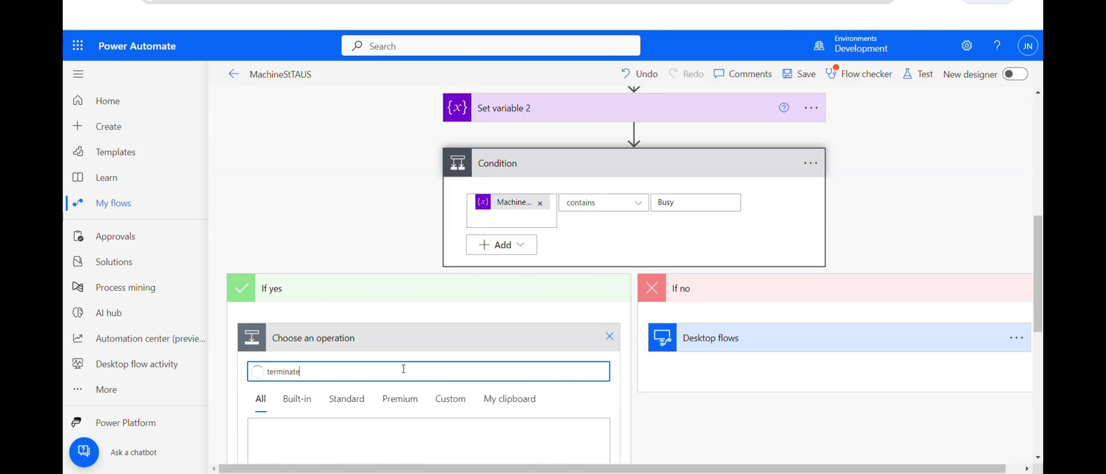
pyautogui.scroll(-3, 292, 394)
pyautogui.click(299, 426)
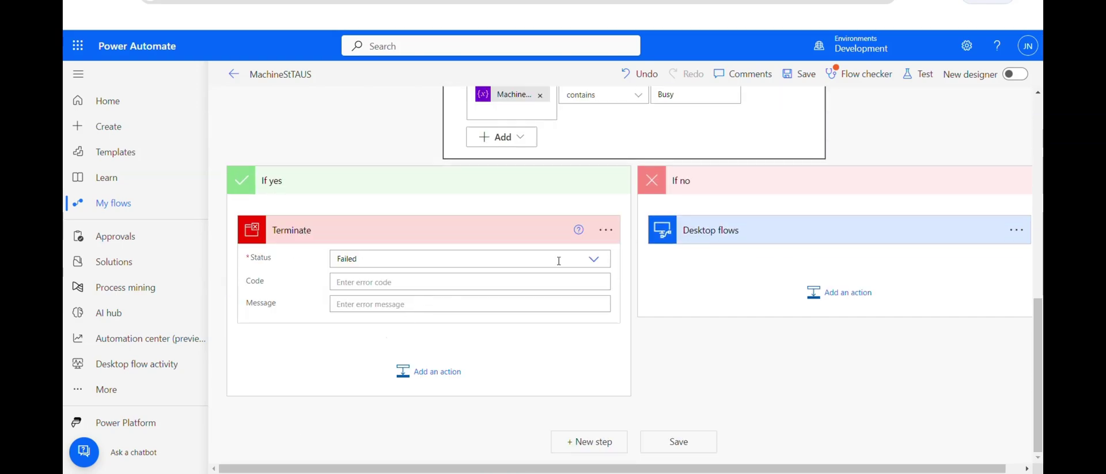
pyautogui.click(594, 259)
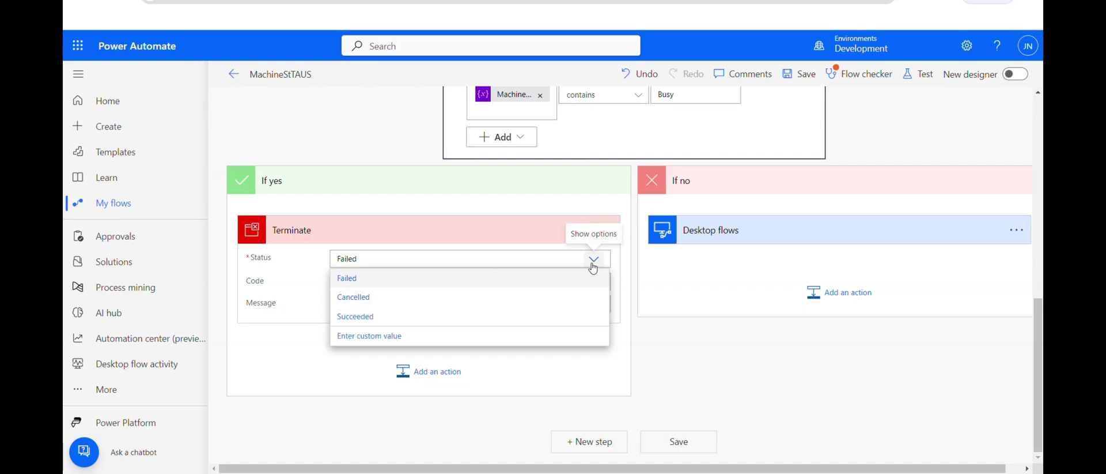
pyautogui.click(384, 319)
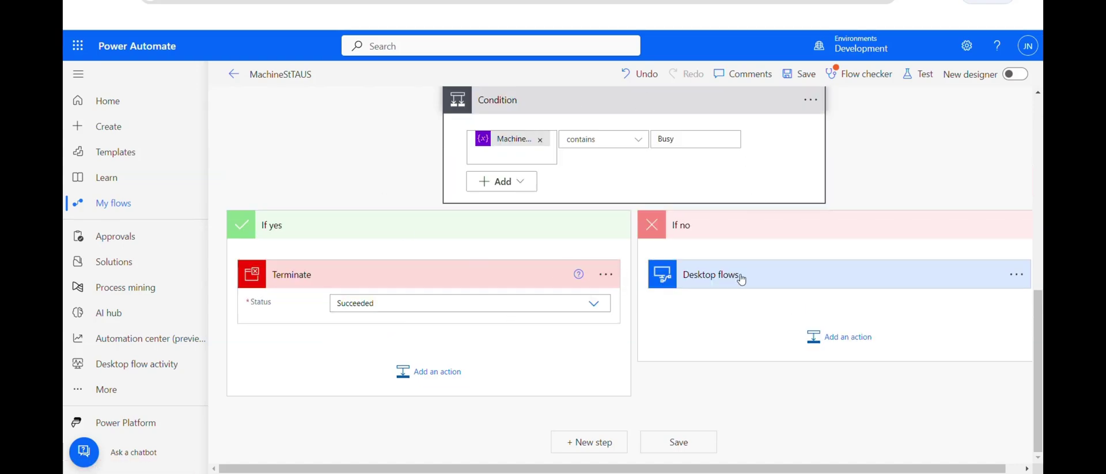
# - Expand Set variable 2 and change the Condition's comparison value to Online
pyautogui.scroll(3, 659, 228)
pyautogui.click(659, 228)
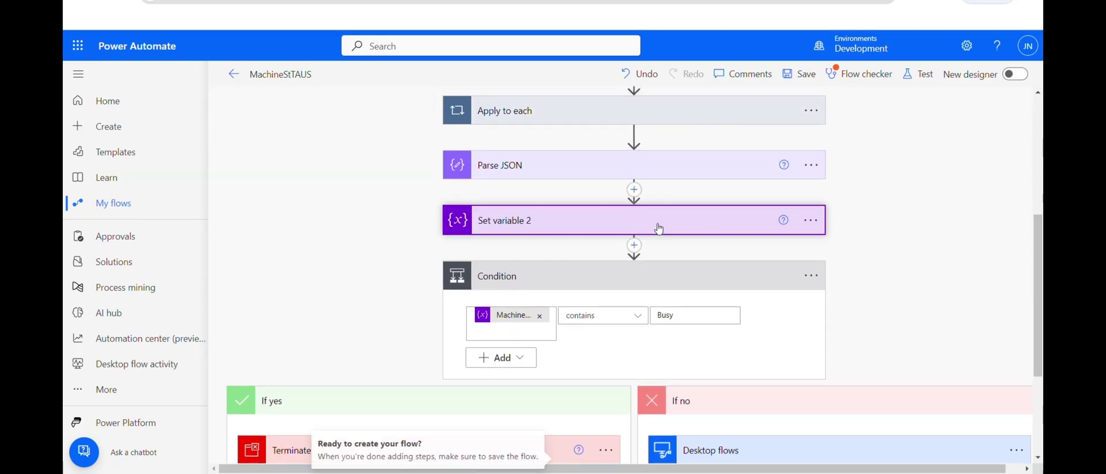
pyautogui.doubleClick(674, 372)
pyautogui.write('Online')
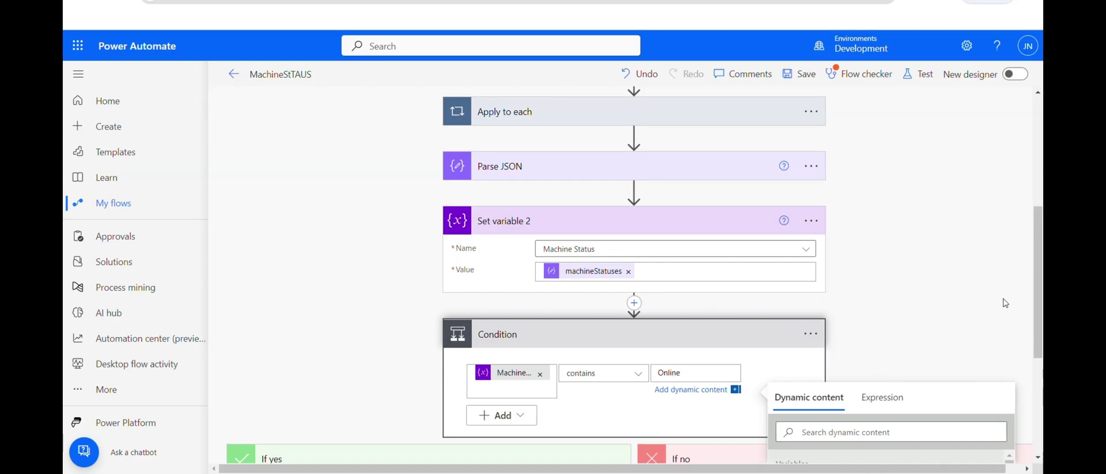
# - Swap the branch actions by moving Desktop flows into If yes and Terminate into If no
pyautogui.scroll(-4, 787, 332)
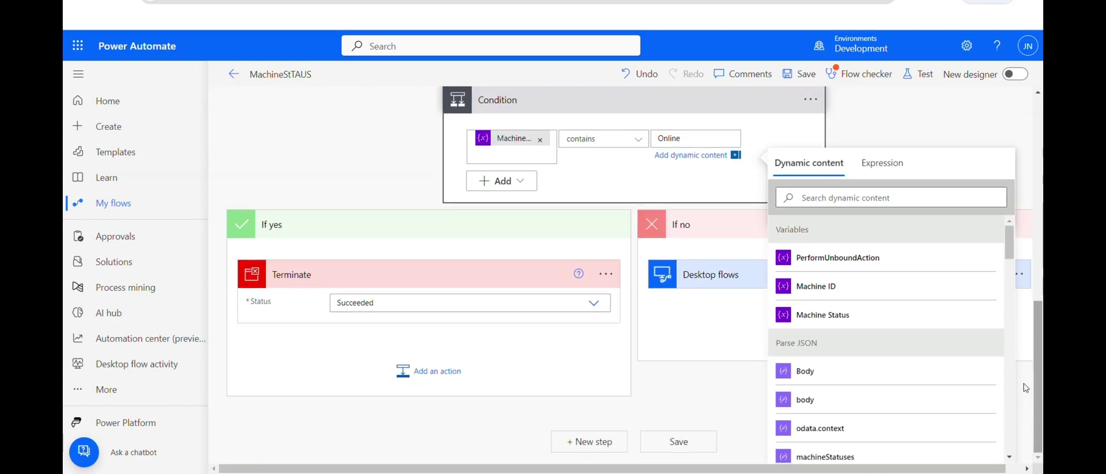
pyautogui.click(761, 282)
pyautogui.moveTo(761, 282); pyautogui.dragTo(402, 342)
pyautogui.moveTo(403, 274); pyautogui.dragTo(869, 266)
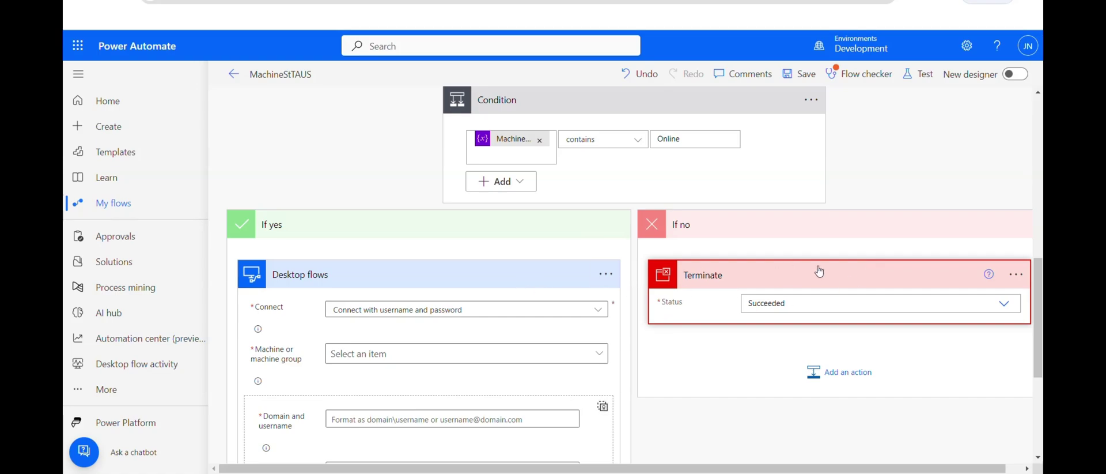
pyautogui.moveTo(1041, 297); pyautogui.dragTo(1041, 246)
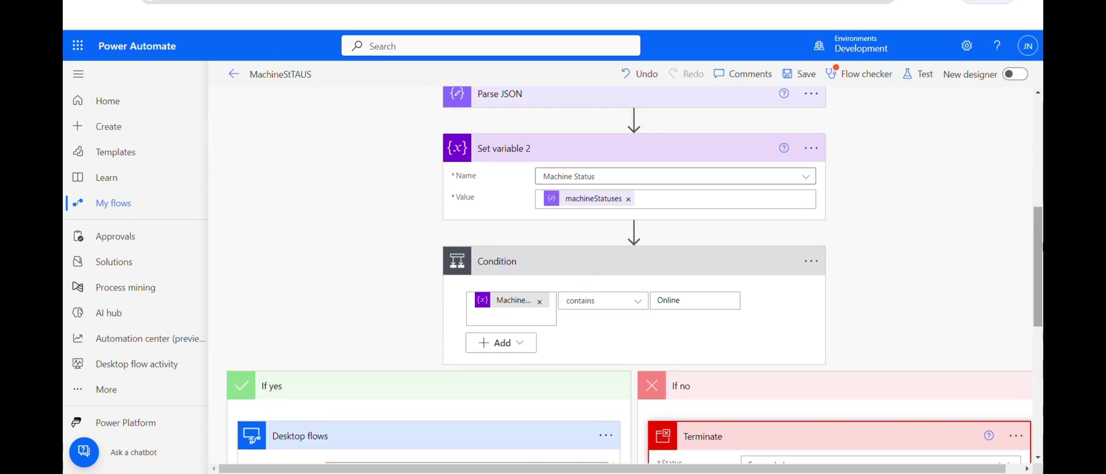